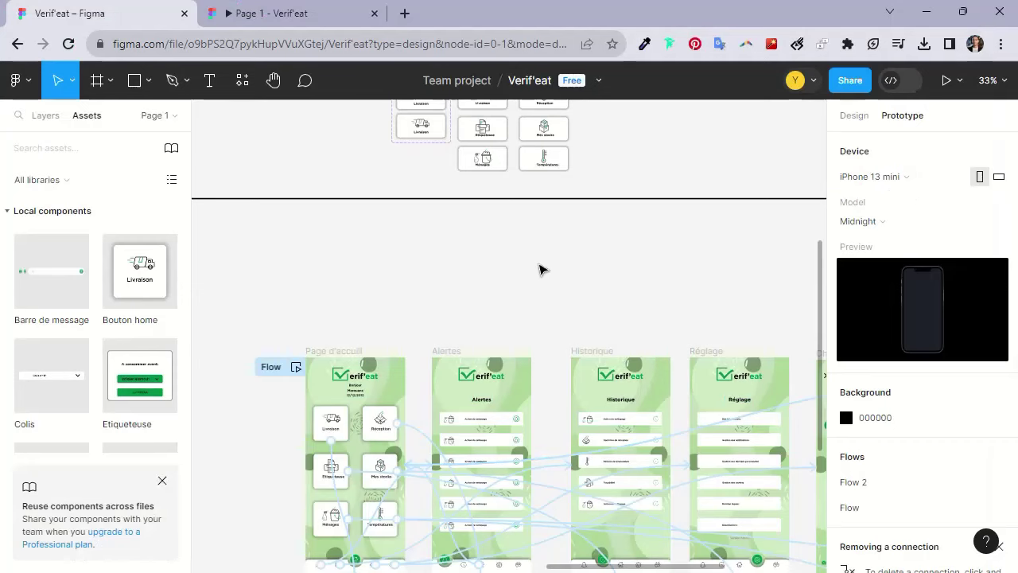
# Navigate to the Design system frame and select the Bouton home component set
pyautogui.scroll(5, 438, 294)
pyautogui.scroll(3, 390, 326)
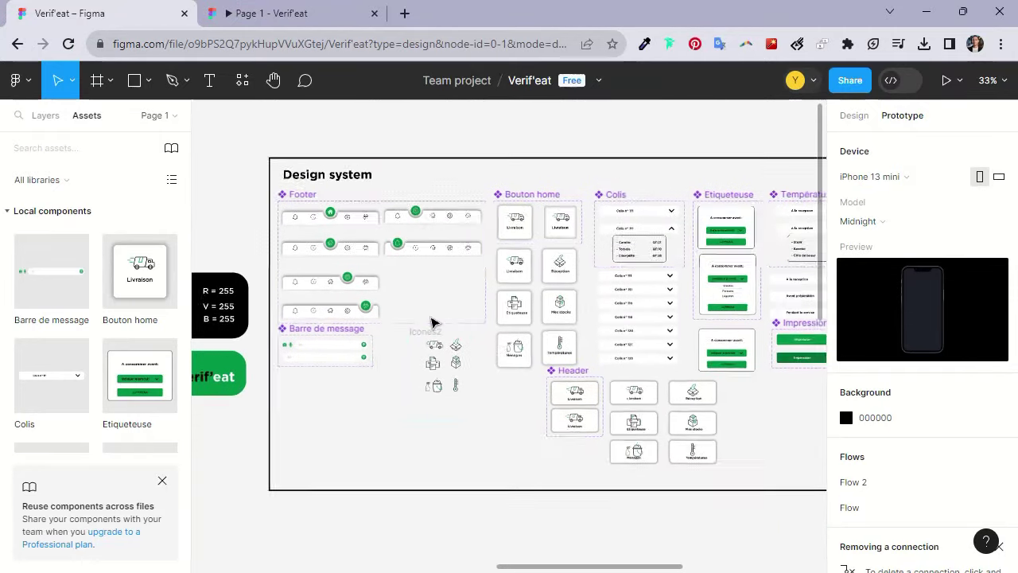
pyautogui.moveTo(471, 318)
pyautogui.mouseDown()
pyautogui.moveTo(595, 237)
pyautogui.moveTo(530, 323)
pyautogui.mouseUp()
pyautogui.scroll(5, 549, 303)
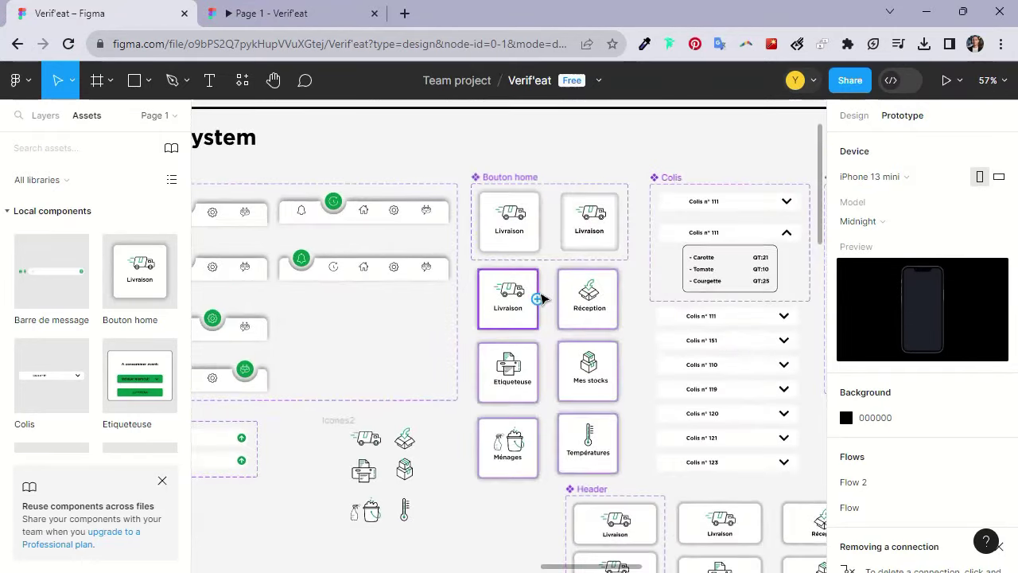
pyautogui.scroll(1, 523, 217)
pyautogui.scroll(3, 518, 280)
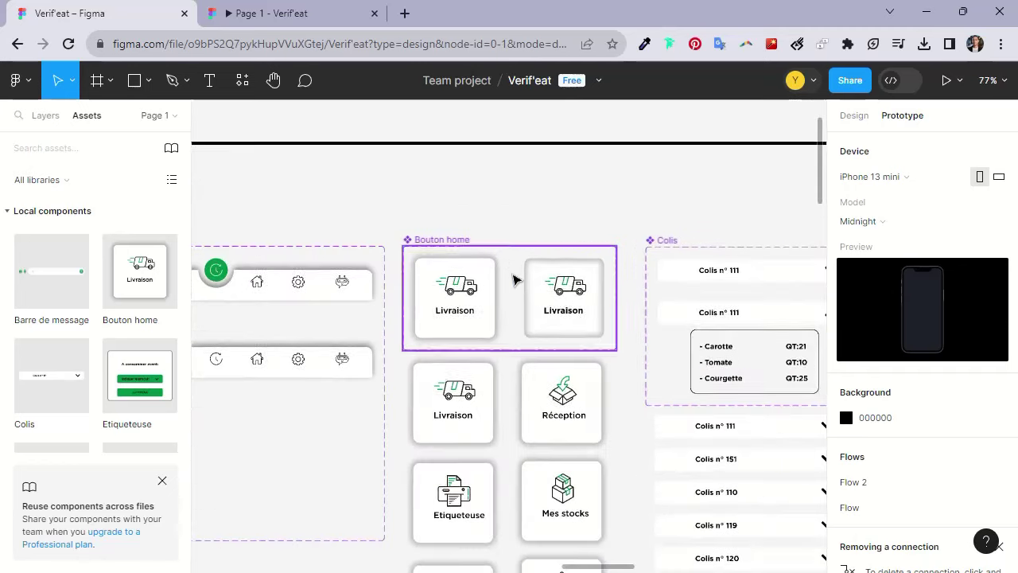
pyautogui.click(463, 241)
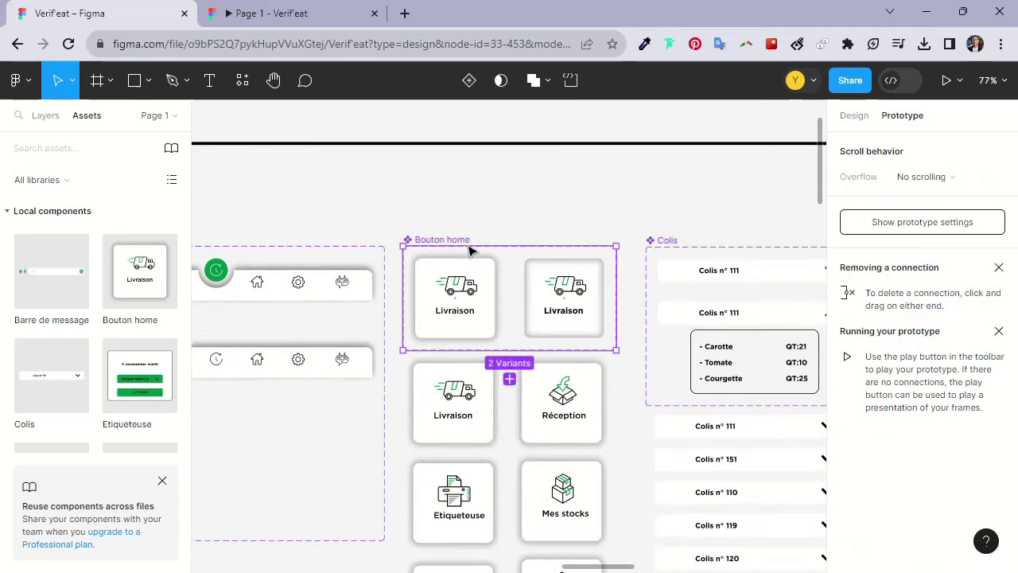
# Zoom in on the two Livraison variants and select the first one
pyautogui.scroll(2, 444, 243)
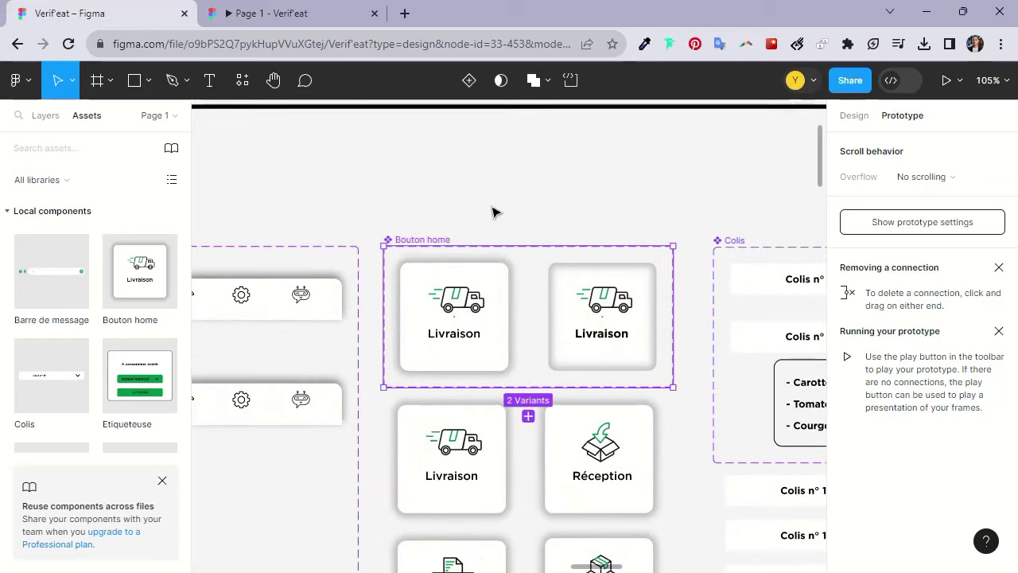
pyautogui.scroll(2, 450, 220)
pyautogui.scroll(2, 493, 275)
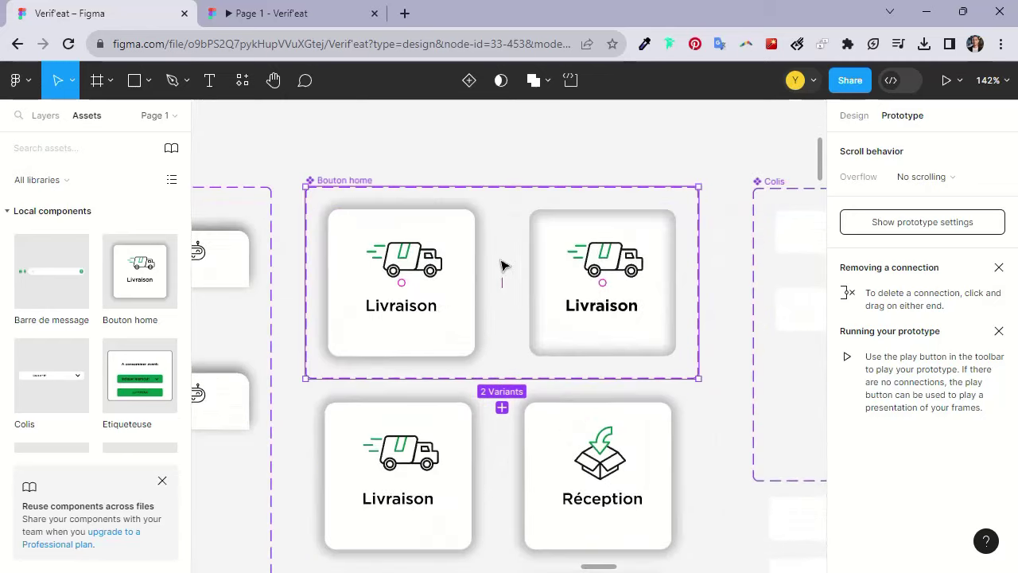
pyautogui.scroll(-3, 509, 255)
pyautogui.scroll(1, 477, 274)
pyautogui.click(465, 280)
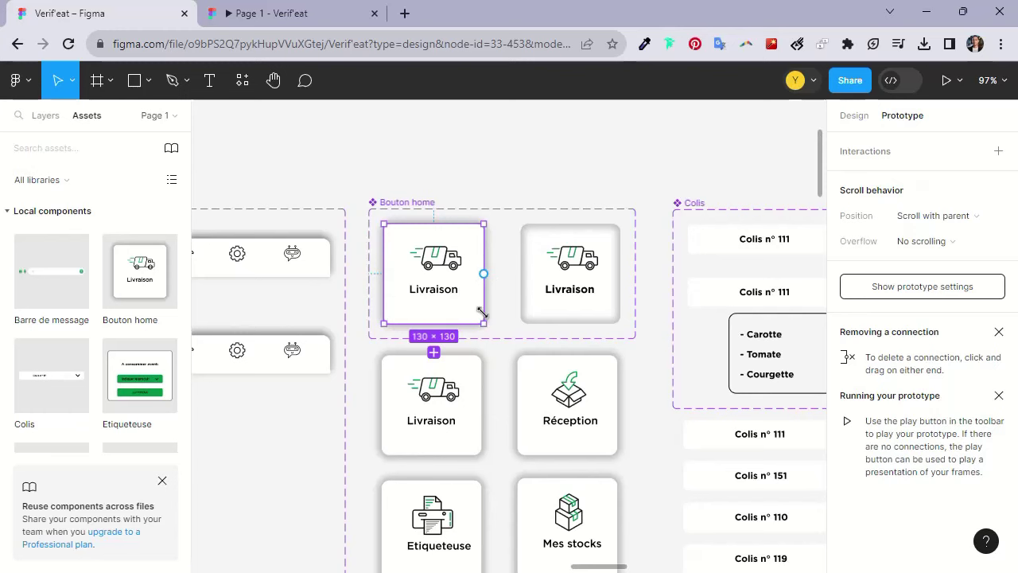
# Link the first Livraison variant to Bouton 2 on tap with Smart animate, ease out, 400ms
pyautogui.scroll(-1, 482, 312)
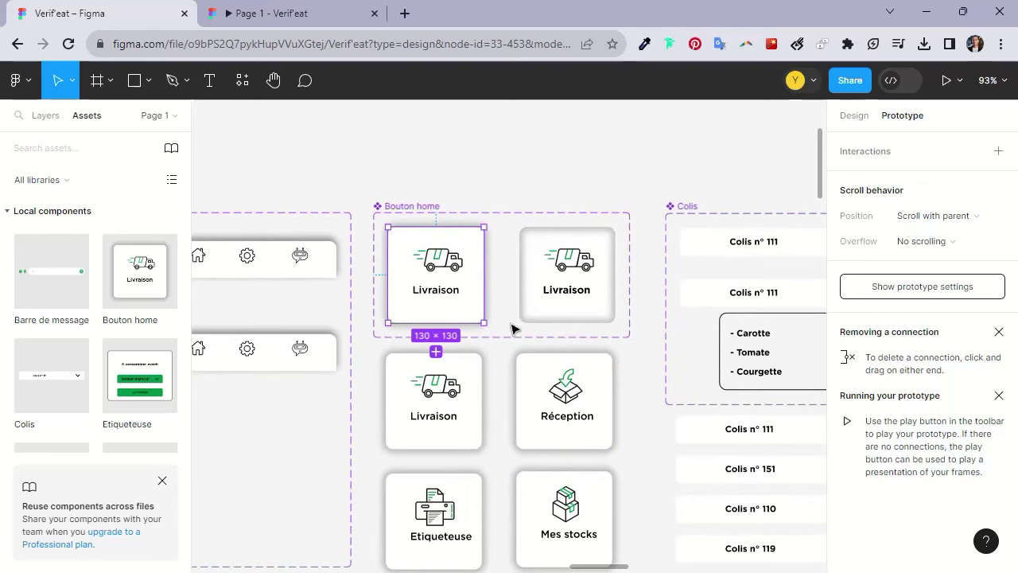
pyautogui.scroll(-2, 512, 328)
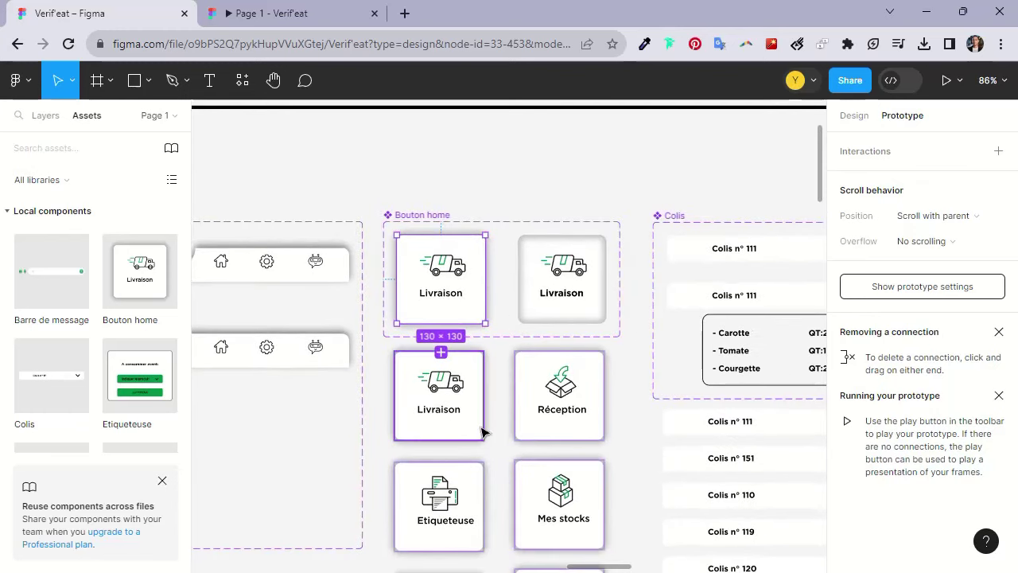
pyautogui.moveTo(479, 408); pyautogui.dragTo(461, 338)
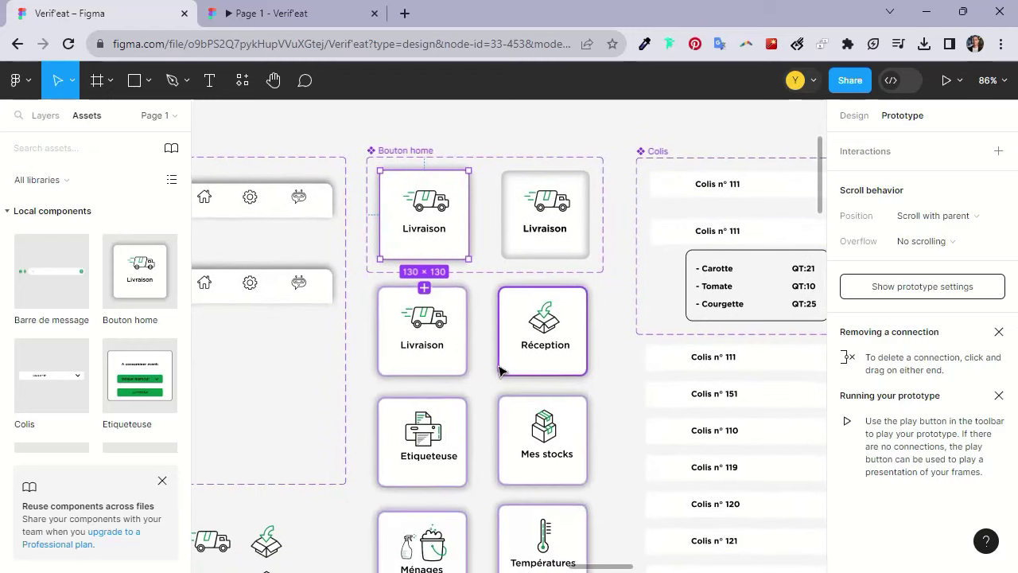
pyautogui.scroll(-3, 489, 378)
pyautogui.moveTo(464, 226); pyautogui.dragTo(510, 232)
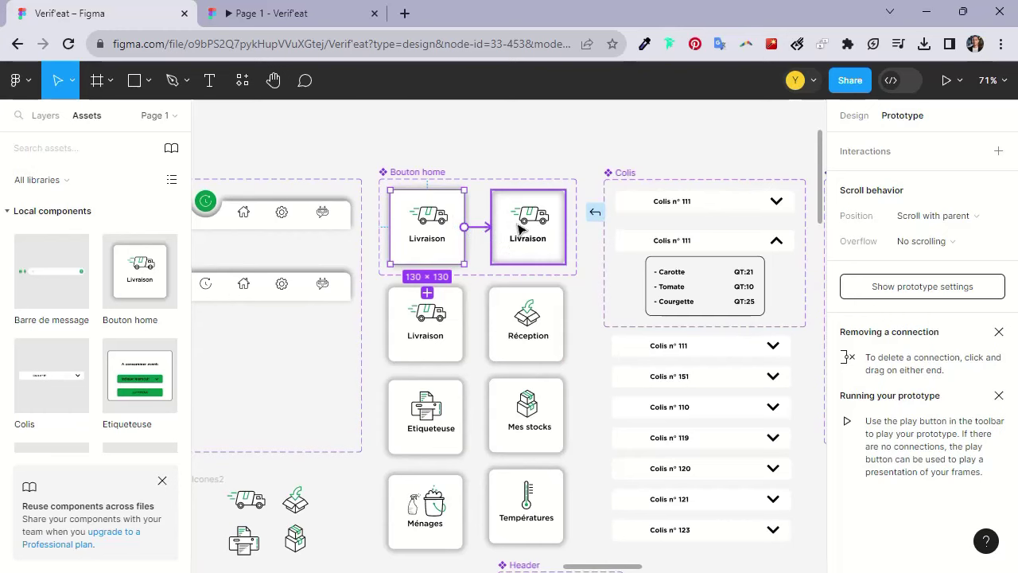
pyautogui.moveTo(518, 229); pyautogui.dragTo(499, 230)
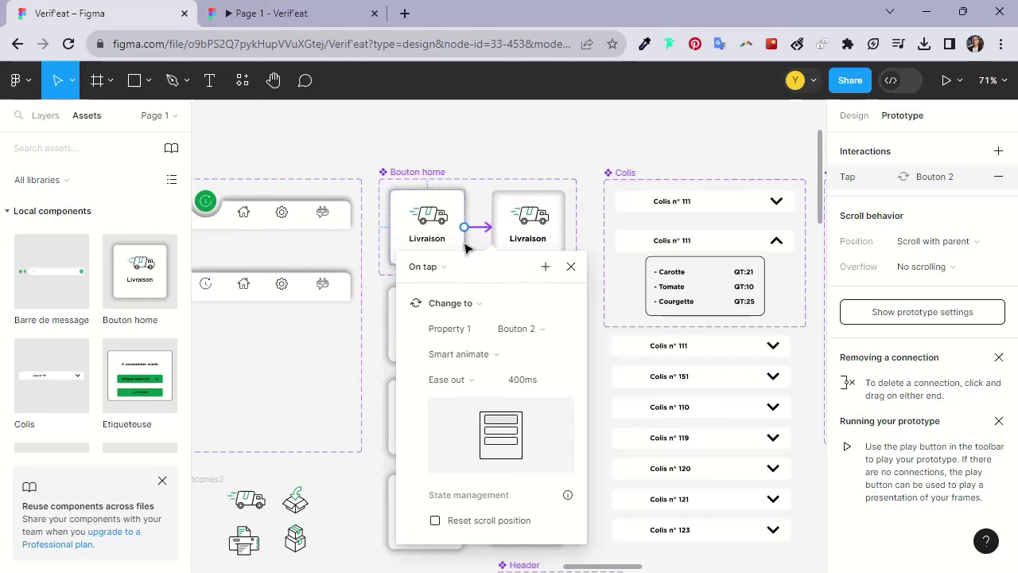
pyautogui.click(487, 148)
pyautogui.scroll(-4, 530, 198)
pyautogui.scroll(-5, 492, 356)
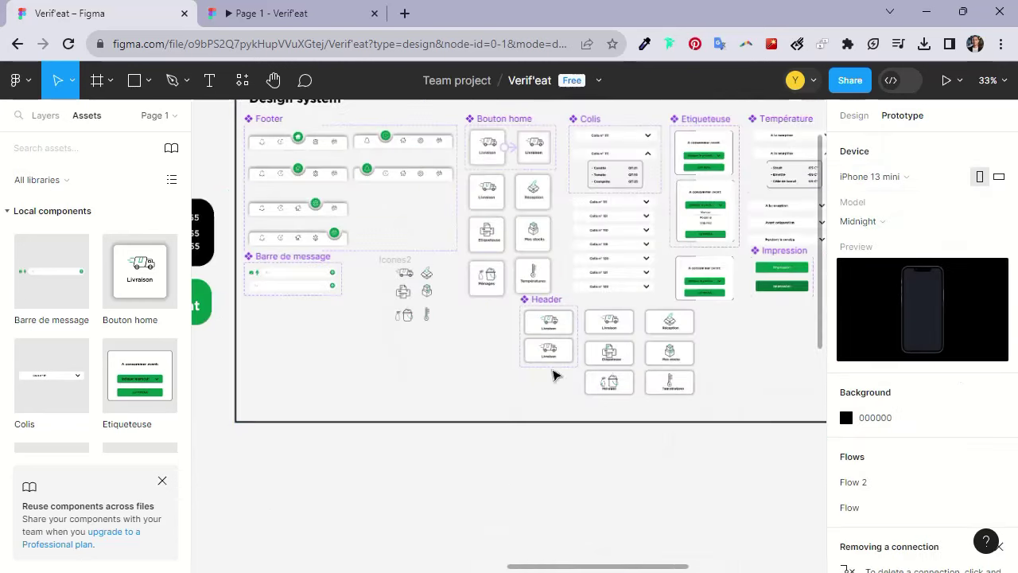
# Bring the Livraison variants back into view and reopen the first variant's interaction
pyautogui.scroll(-5, 486, 335)
pyautogui.scroll(-2, 485, 262)
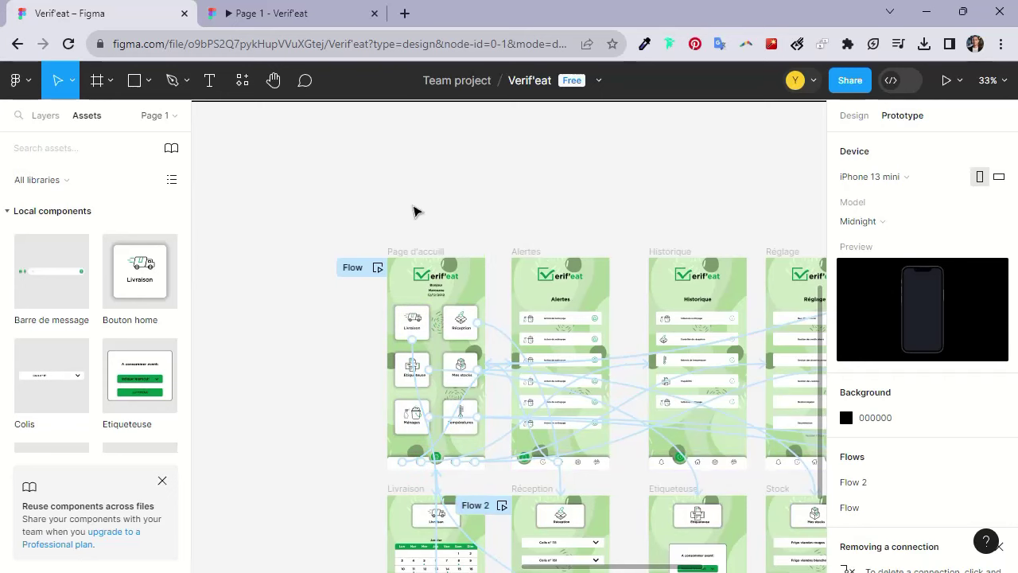
pyautogui.moveTo(412, 195); pyautogui.dragTo(409, 357)
pyautogui.scroll(3, 461, 269)
pyautogui.scroll(4, 459, 303)
pyautogui.keyDown('ctrl'); pyautogui.scroll(3, 454, 265); pyautogui.keyUp('ctrl')
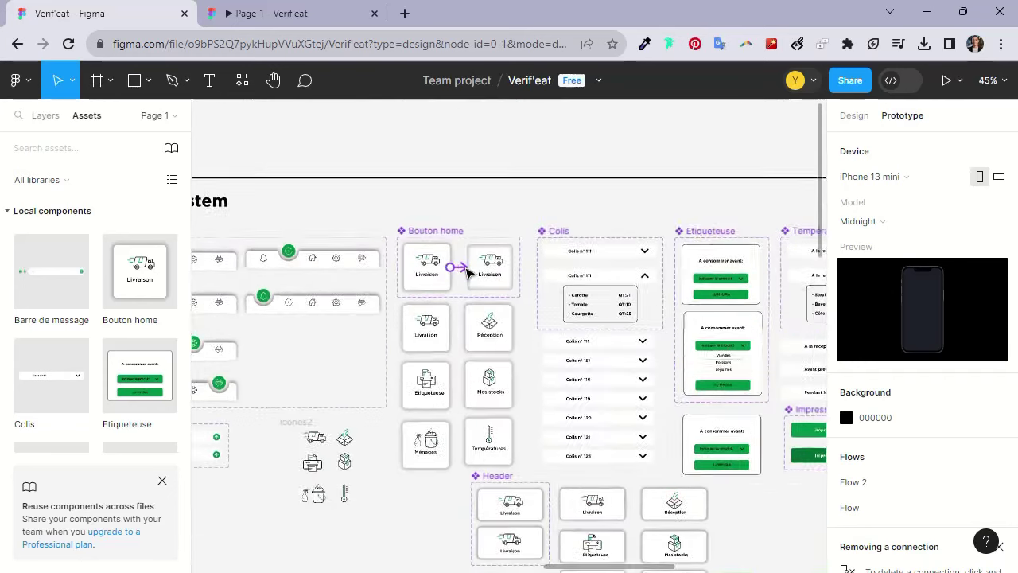
pyautogui.keyDown('ctrl'); pyautogui.scroll(2, 466, 275); pyautogui.keyUp('ctrl')
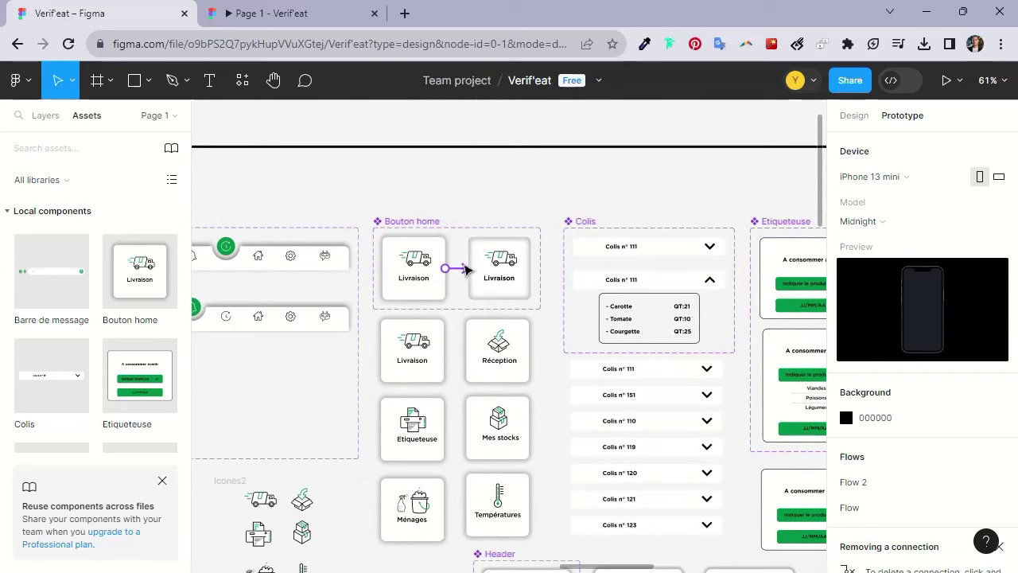
pyautogui.keyDown('ctrl'); pyautogui.scroll(1, 462, 268); pyautogui.keyUp('ctrl')
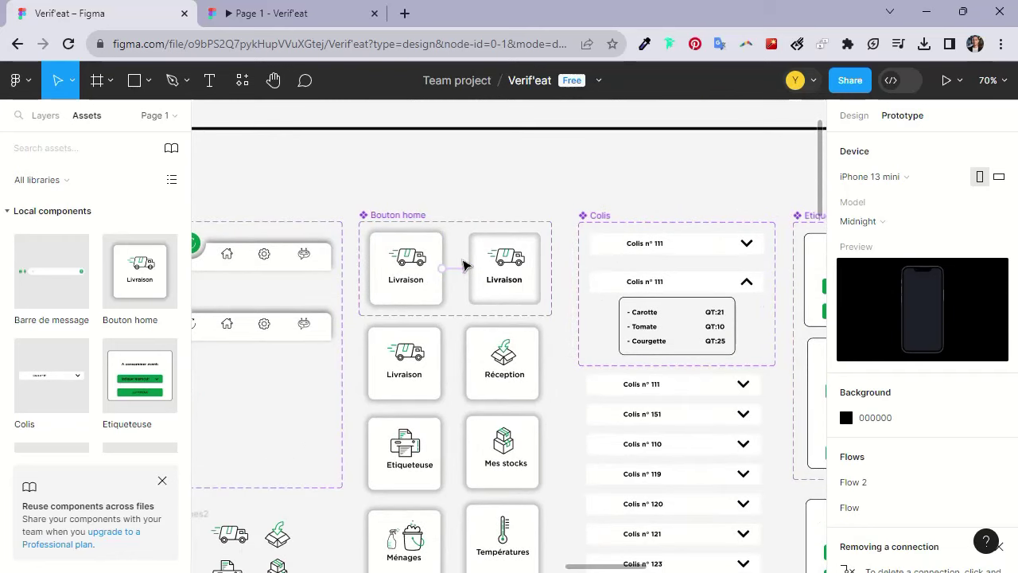
pyautogui.moveTo(465, 270); pyautogui.dragTo(470, 279)
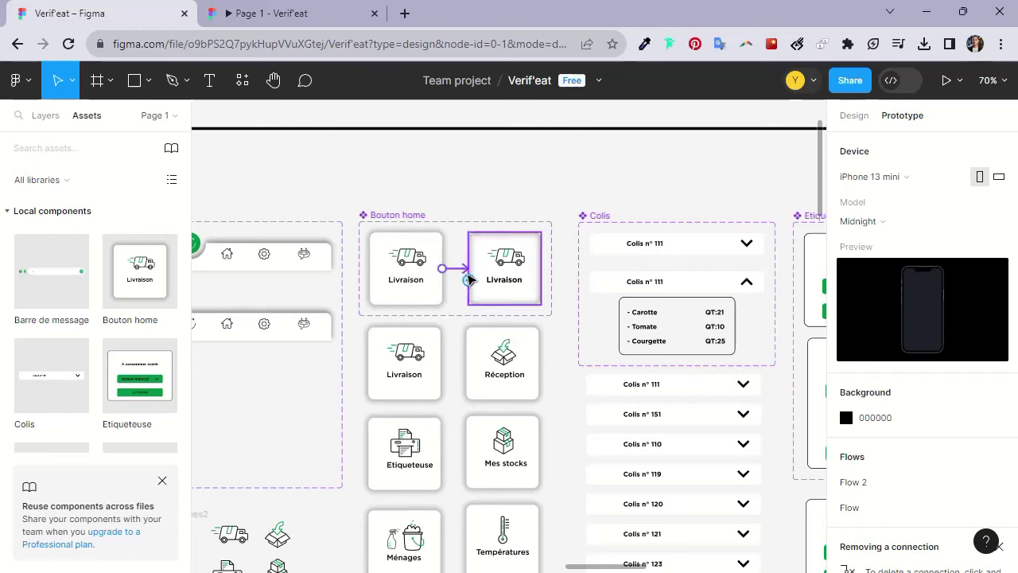
pyautogui.moveTo(469, 279); pyautogui.dragTo(455, 273)
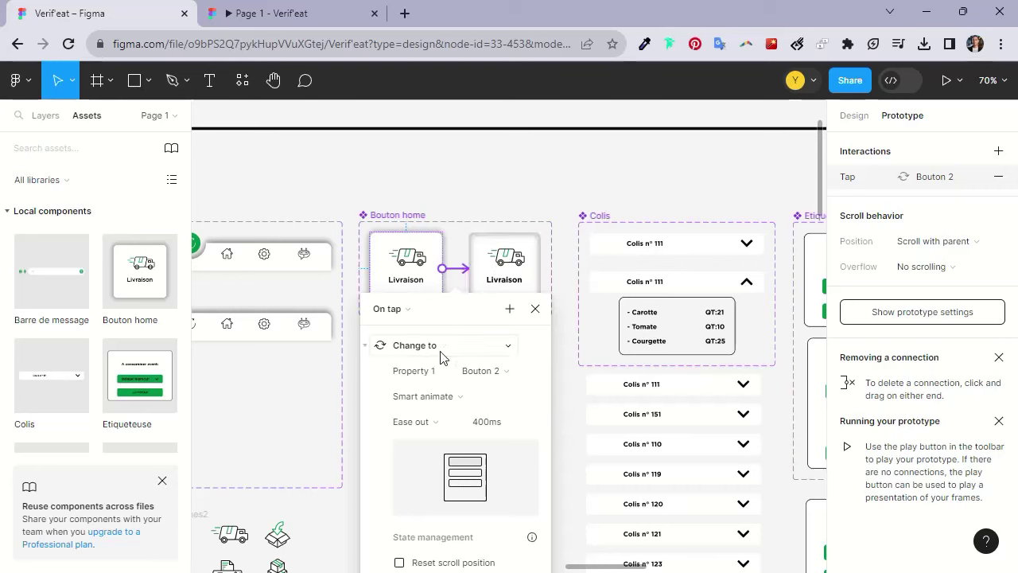
# Change the interaction trigger from On tap to Touch down, then view the running prototype
pyautogui.click(401, 311)
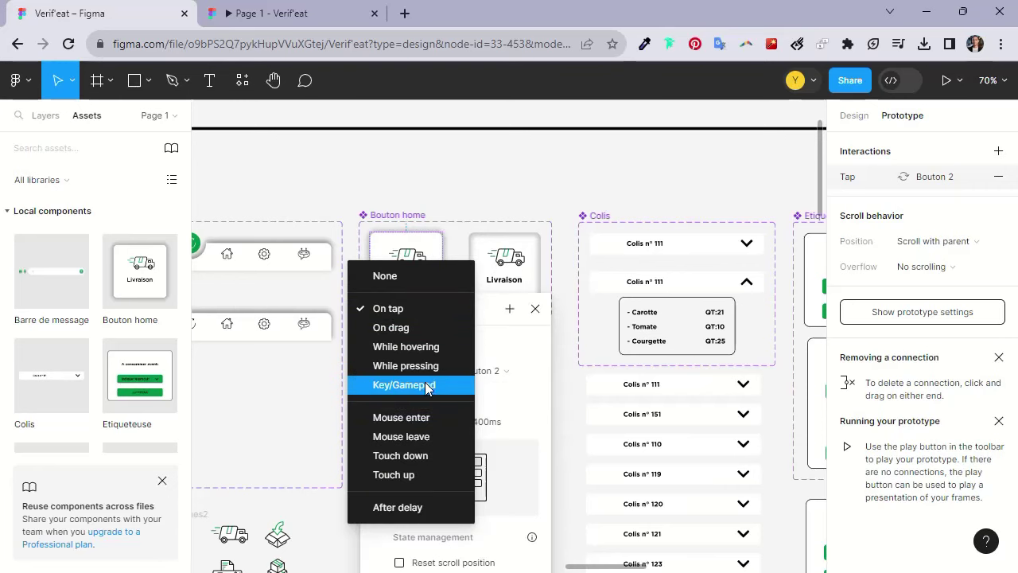
pyautogui.click(417, 459)
pyautogui.scroll(-1, 469, 405)
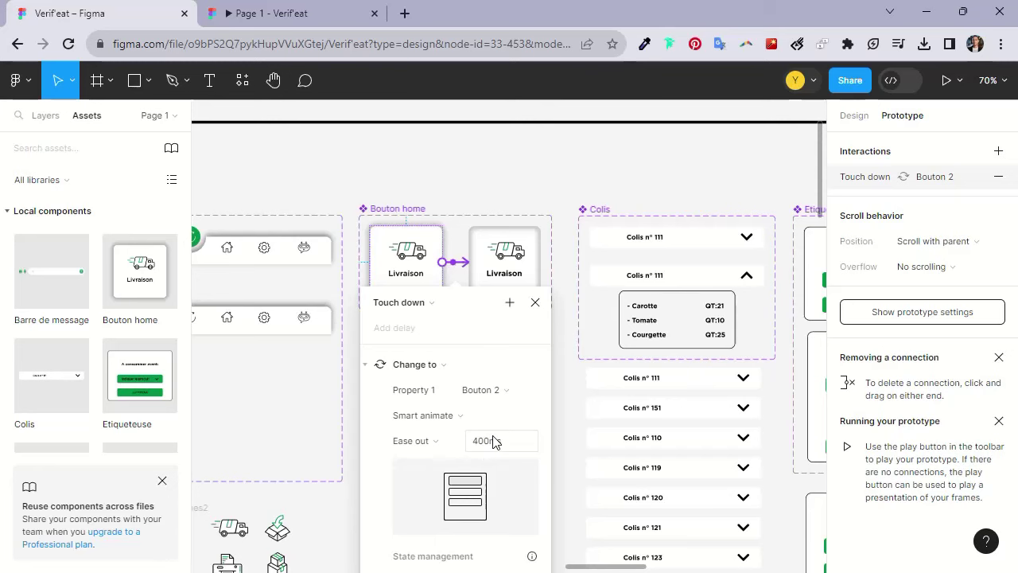
pyautogui.click(441, 159)
pyautogui.scroll(-3, 424, 211)
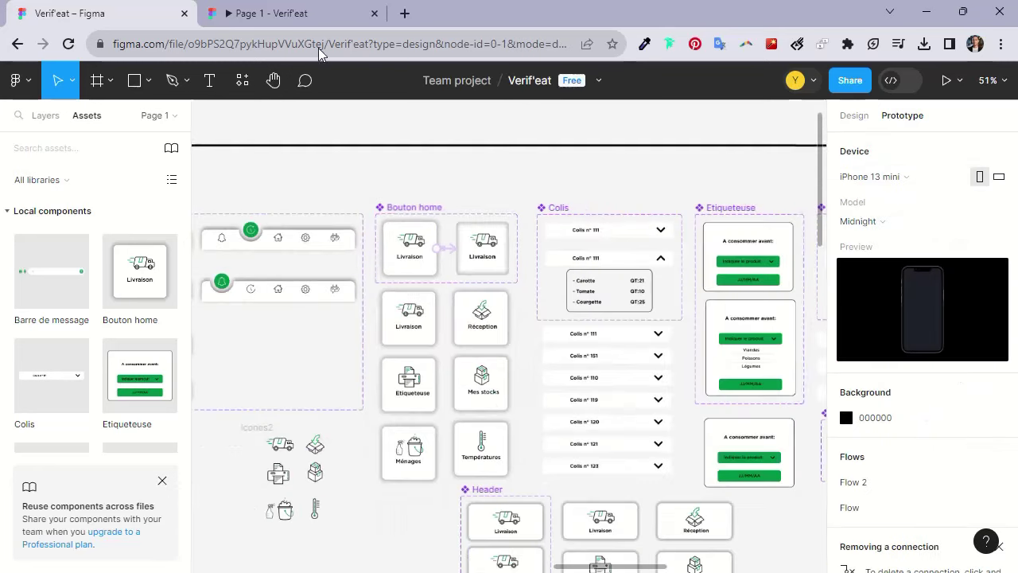
pyautogui.click(291, 13)
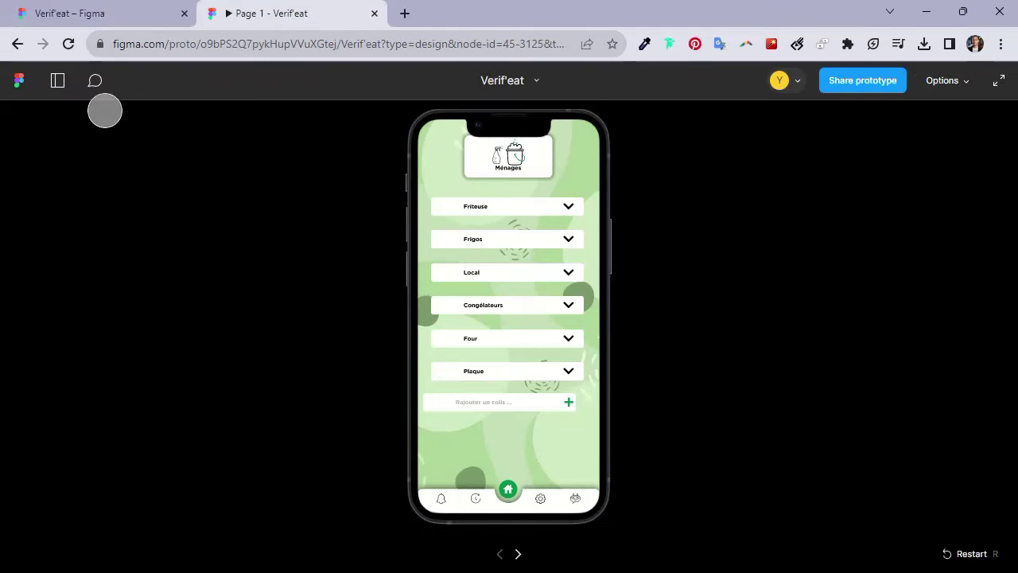
pyautogui.click(57, 80)
pyautogui.click(105, 149)
pyautogui.click(116, 170)
pyautogui.click(559, 247)
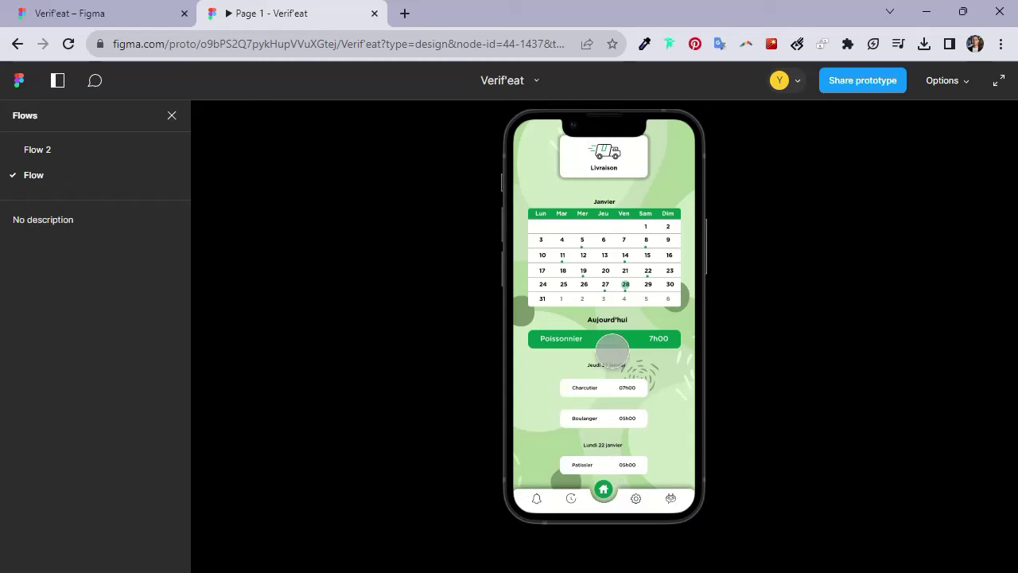
pyautogui.click(604, 490)
pyautogui.click(548, 262)
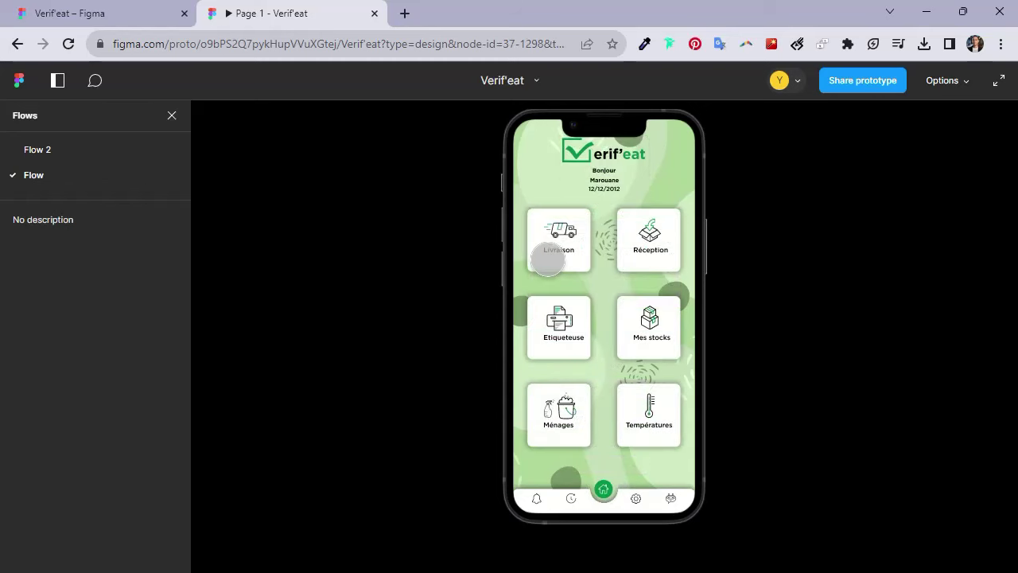
pyautogui.scroll(-2, 586, 395)
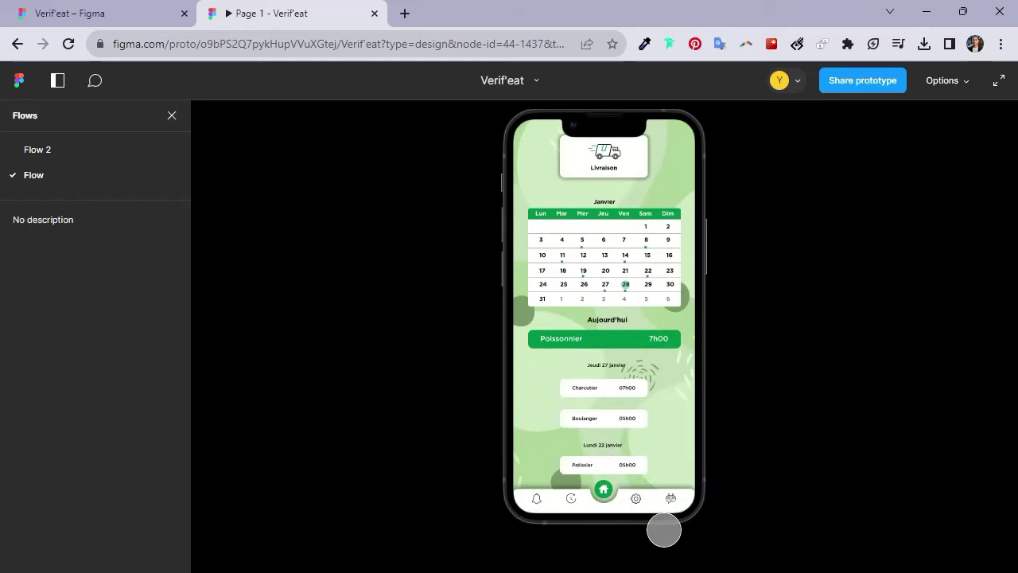
pyautogui.click(604, 488)
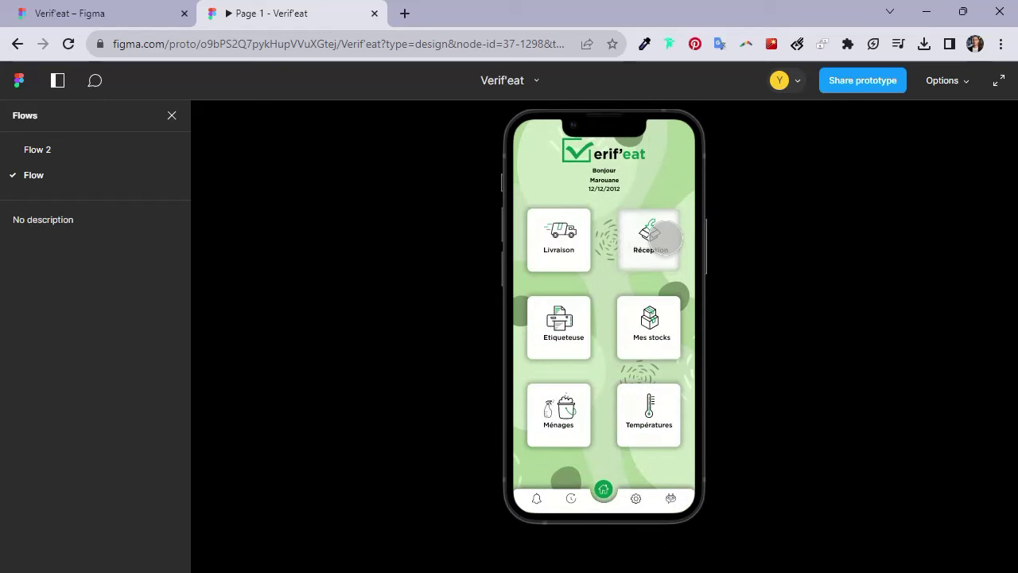
pyautogui.click(666, 239)
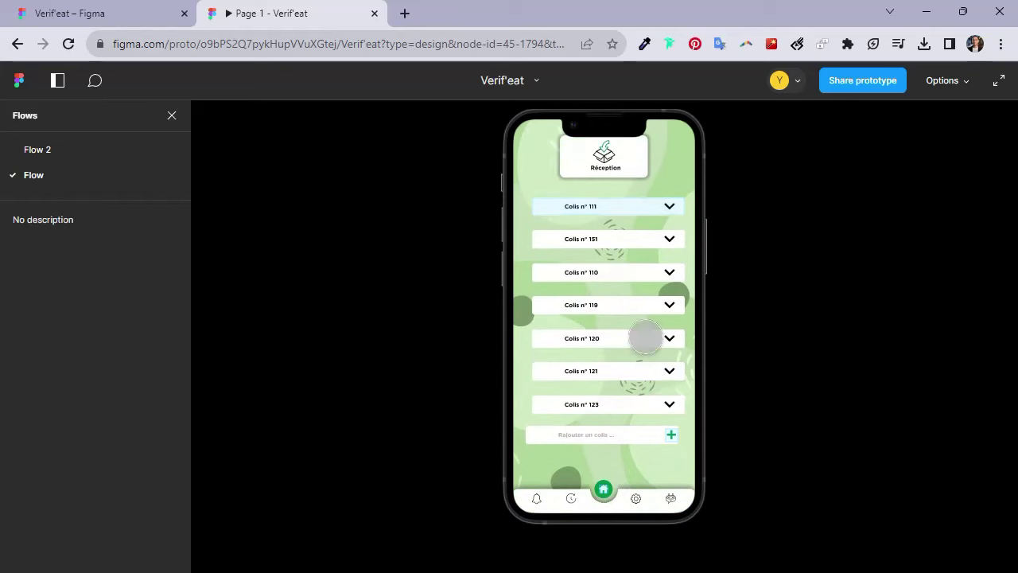
pyautogui.click(605, 487)
pyautogui.click(646, 337)
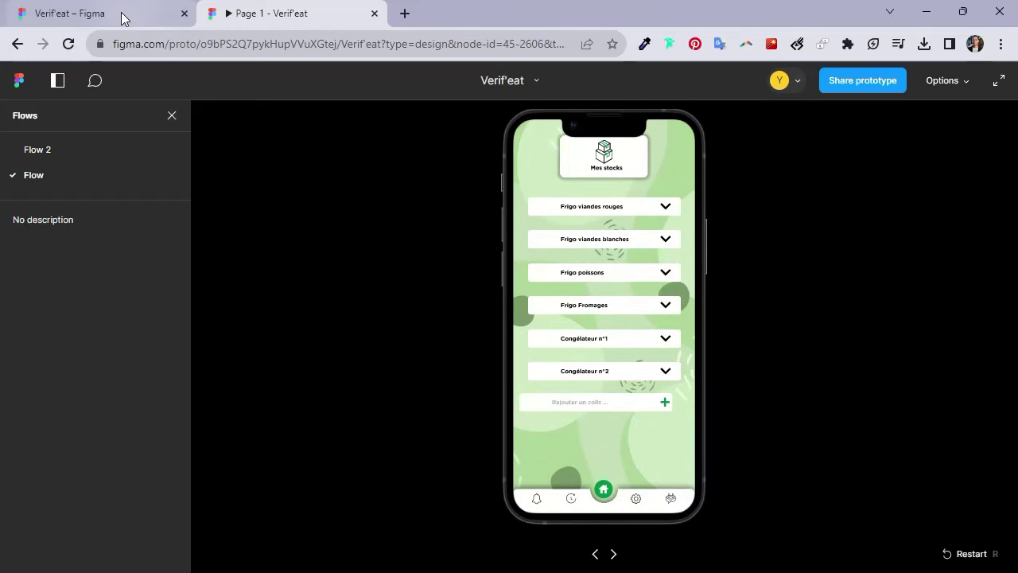
pyautogui.click(120, 15)
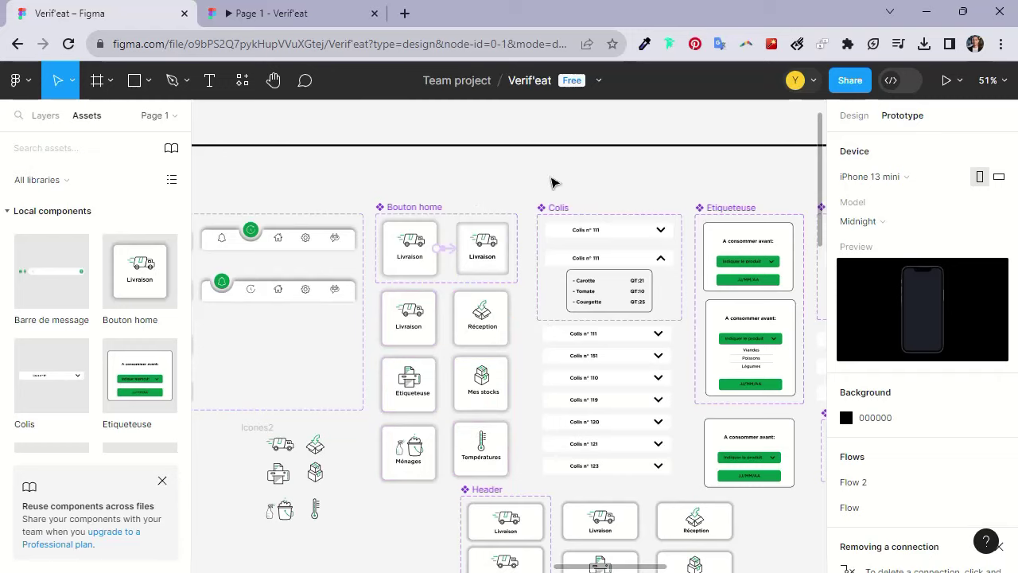
# Make the collapsed Colis n° 111 bar change to Colis On on tap with Smart animate, ease out 400ms
pyautogui.hscroll(4, 554, 183)
pyautogui.hscroll(2, 480, 198)
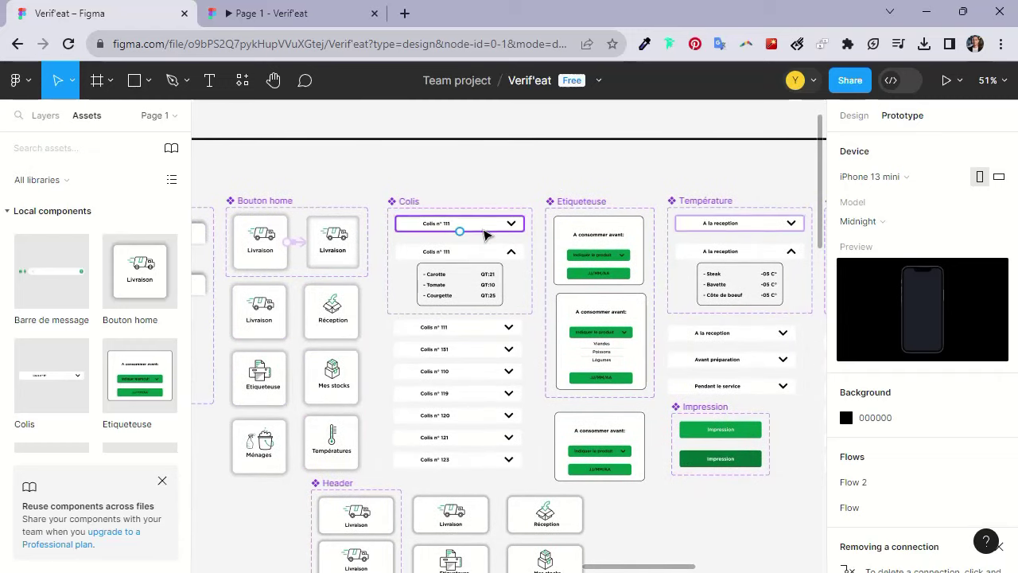
pyautogui.keyDown('ctrl'); pyautogui.scroll(3, 486, 233); pyautogui.keyUp('ctrl')
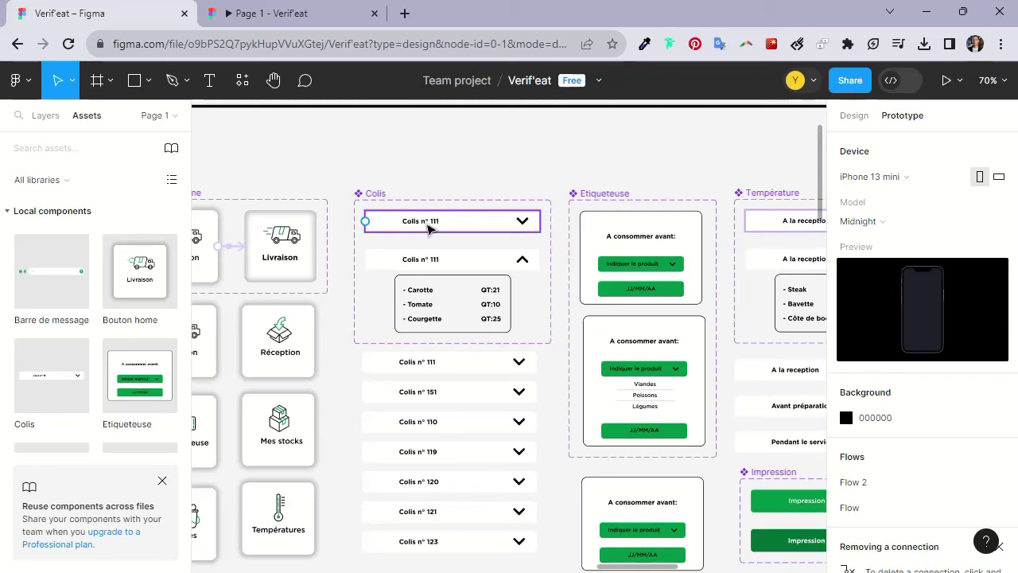
pyautogui.click(475, 227)
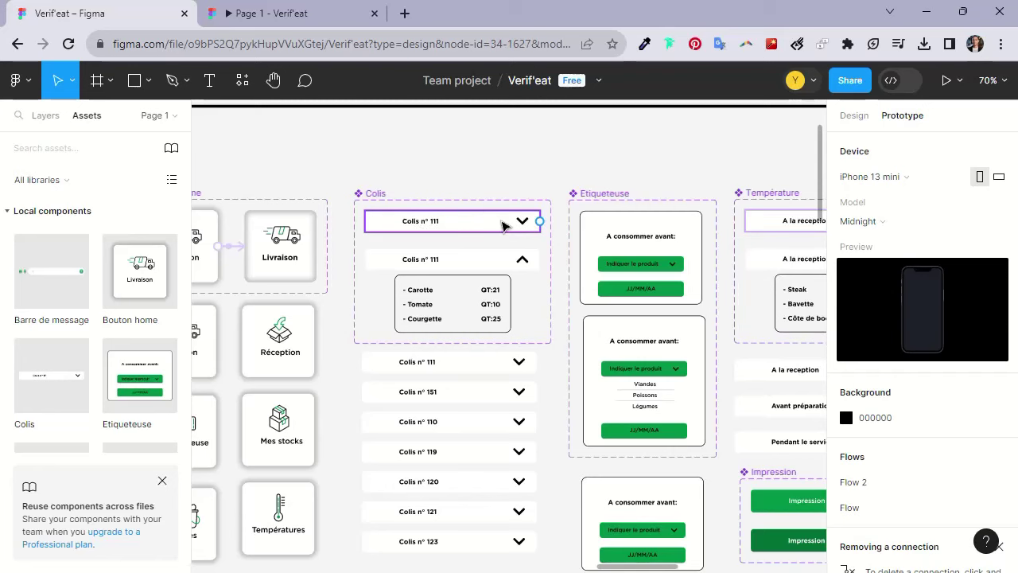
pyautogui.moveTo(458, 232)
pyautogui.mouseDown()
pyautogui.moveTo(480, 271)
pyautogui.moveTo(462, 280)
pyautogui.mouseUp()
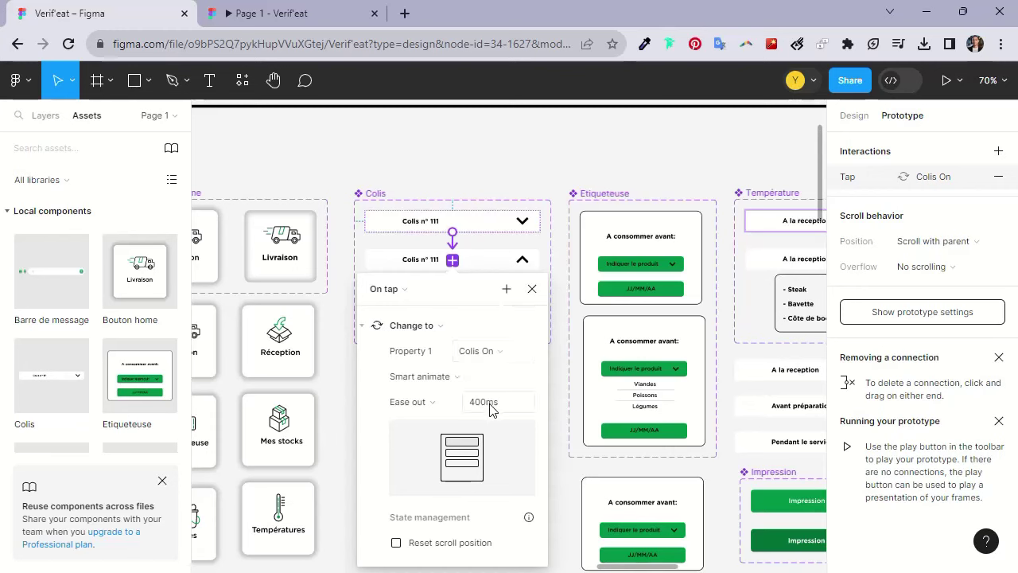
pyautogui.scroll(-1, 485, 402)
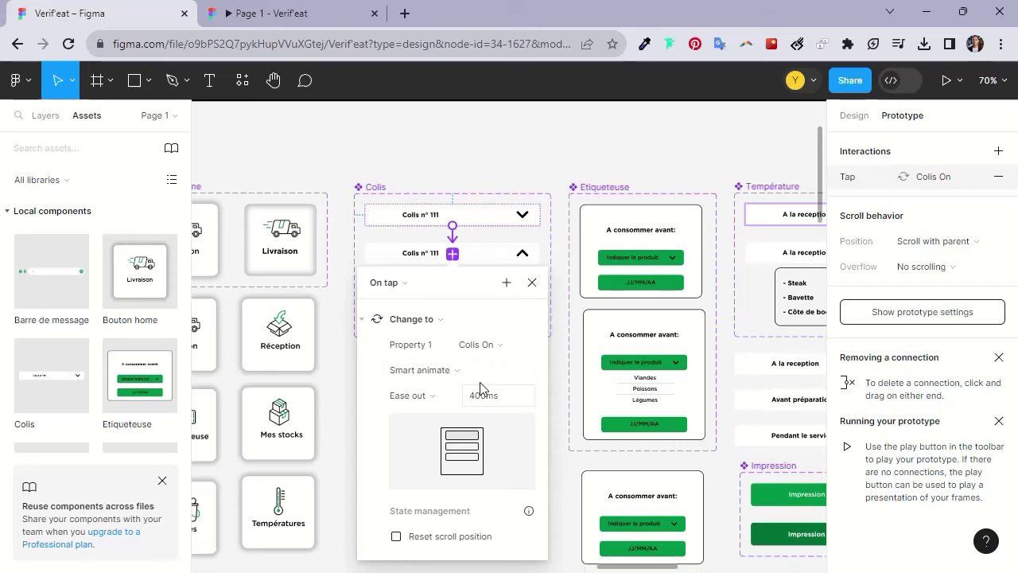
pyautogui.scroll(-1, 487, 400)
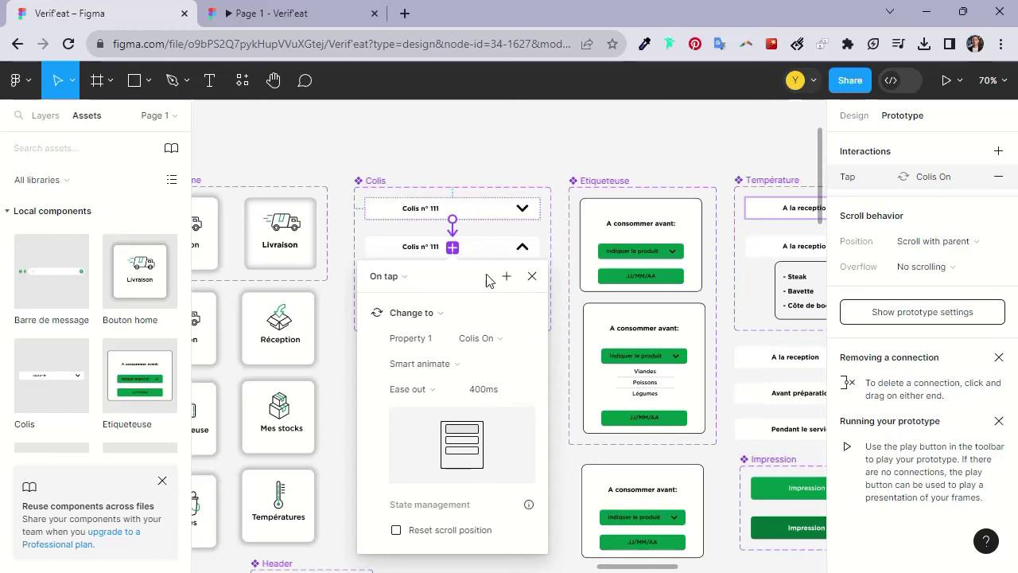
pyautogui.click(484, 175)
pyautogui.scroll(-1, 477, 171)
pyautogui.hscroll(2, 451, 167)
# Select the nested Indiquer le produit button on the first Etiqueteuse card
pyautogui.hscroll(2, 416, 257)
pyautogui.hscroll(1, 398, 292)
pyautogui.scroll(1, 477, 263)
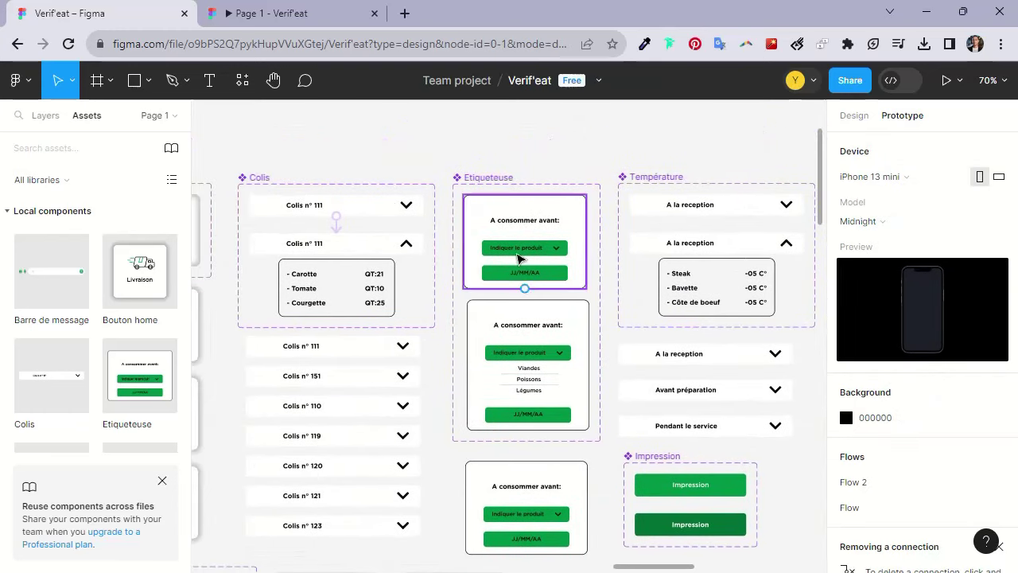
pyautogui.click(533, 253)
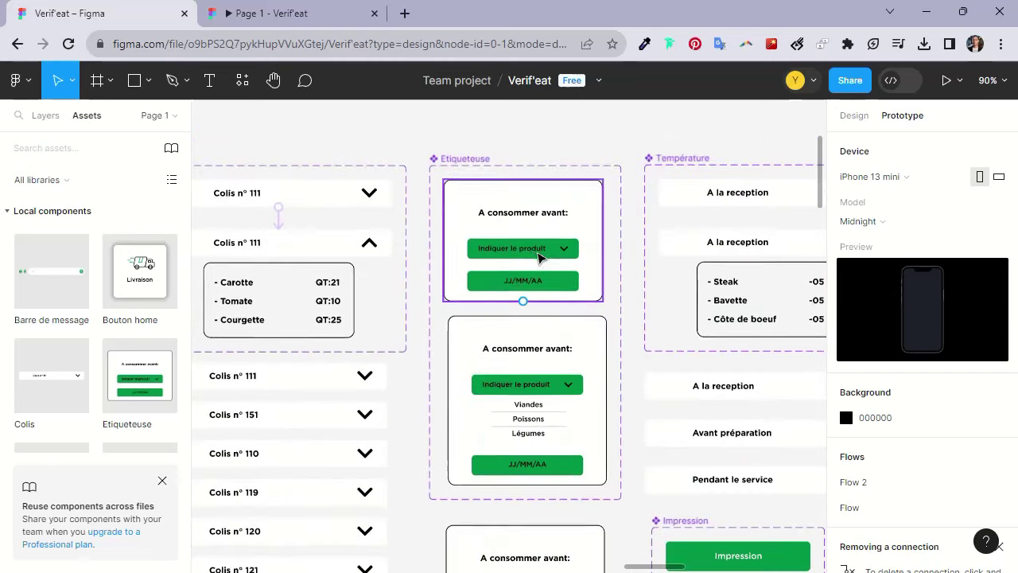
pyautogui.scroll(-4, 527, 262)
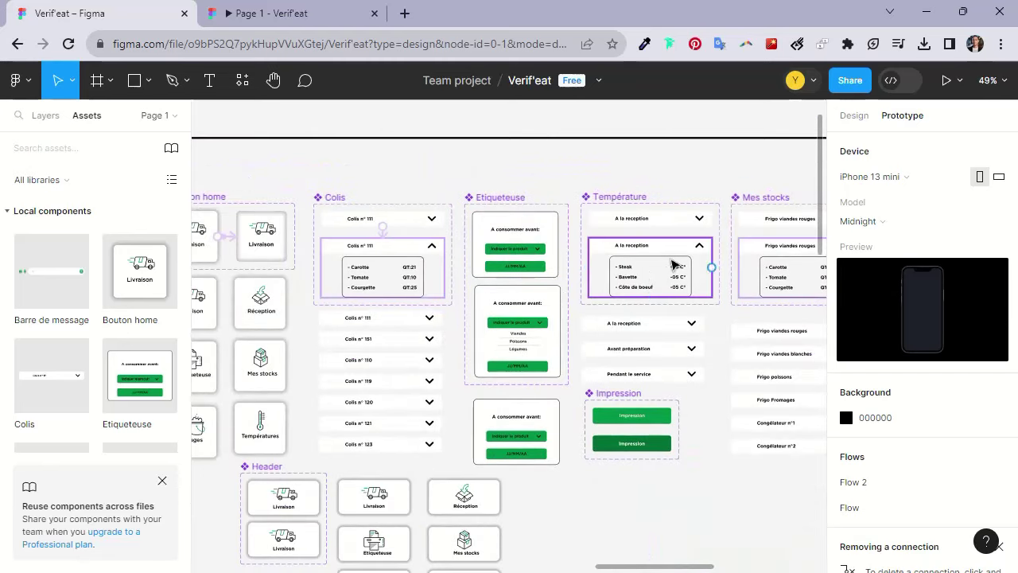
pyautogui.scroll(2, 673, 263)
pyautogui.scroll(2, 557, 271)
pyautogui.scroll(1, 420, 273)
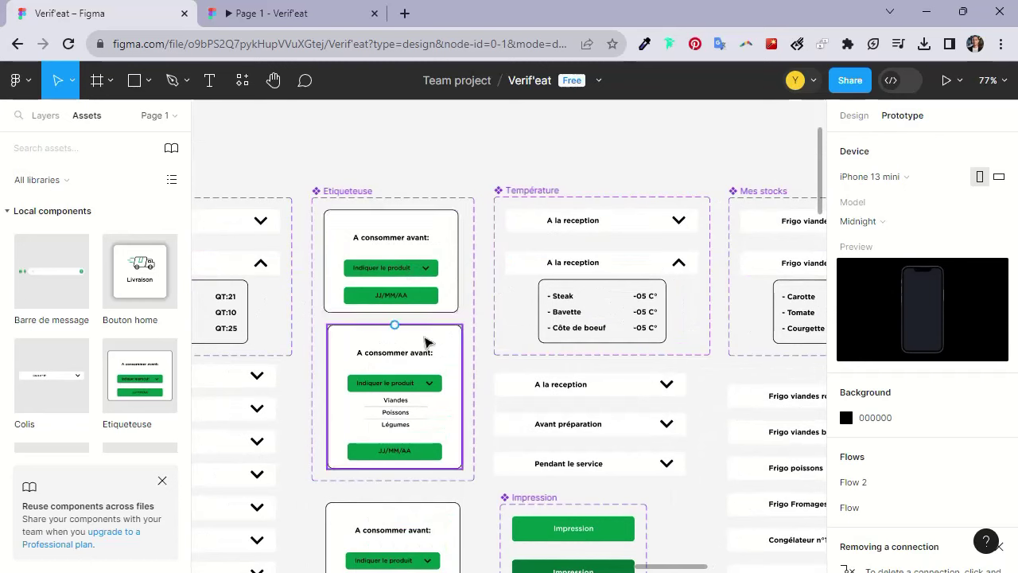
pyautogui.click(421, 274)
pyautogui.click(423, 274)
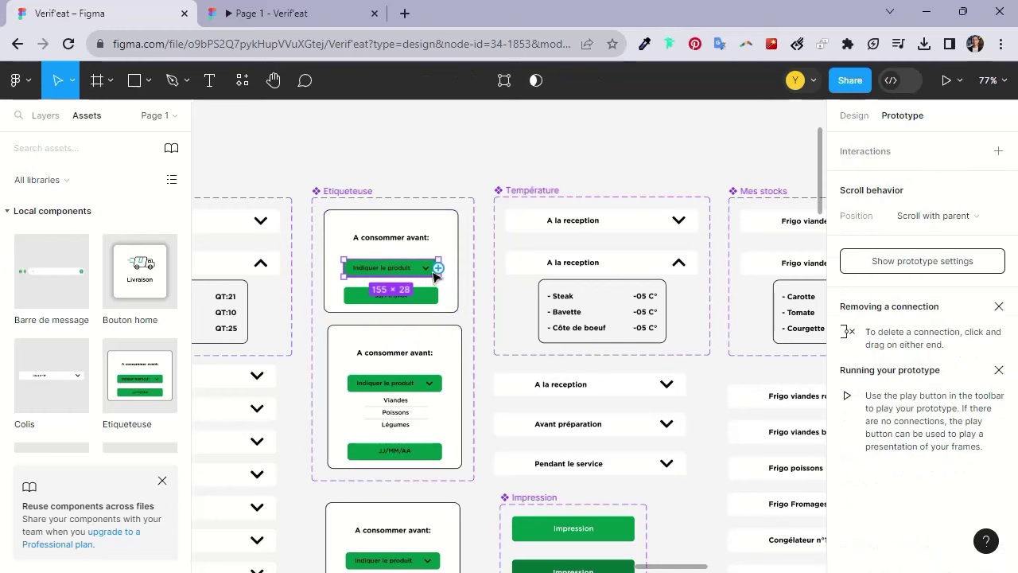
# Make tapping the button change to Etiqueteuse On with Smart animate, ease out 400ms
pyautogui.moveTo(439, 271); pyautogui.dragTo(457, 337)
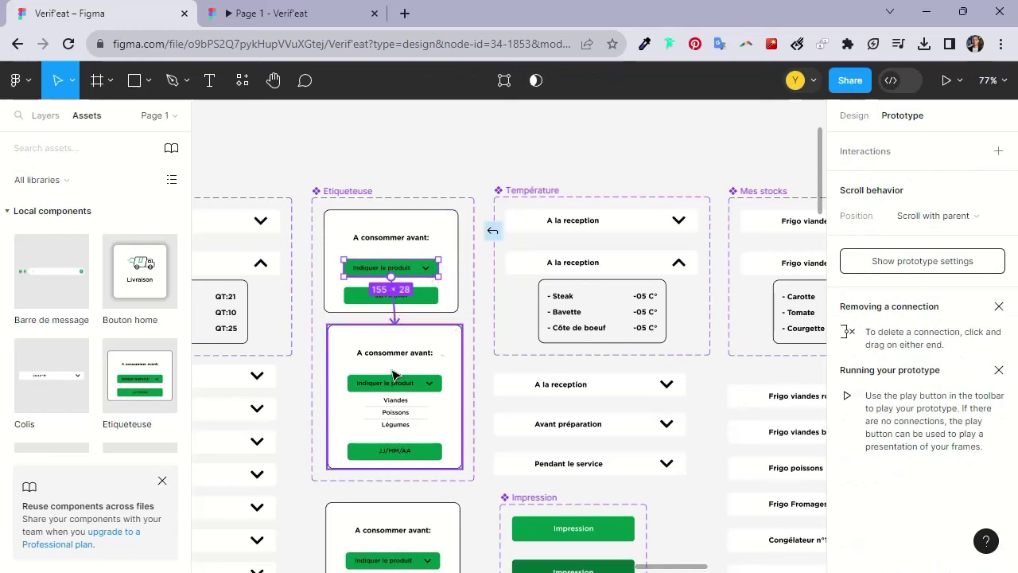
pyautogui.moveTo(394, 374); pyautogui.dragTo(393, 374)
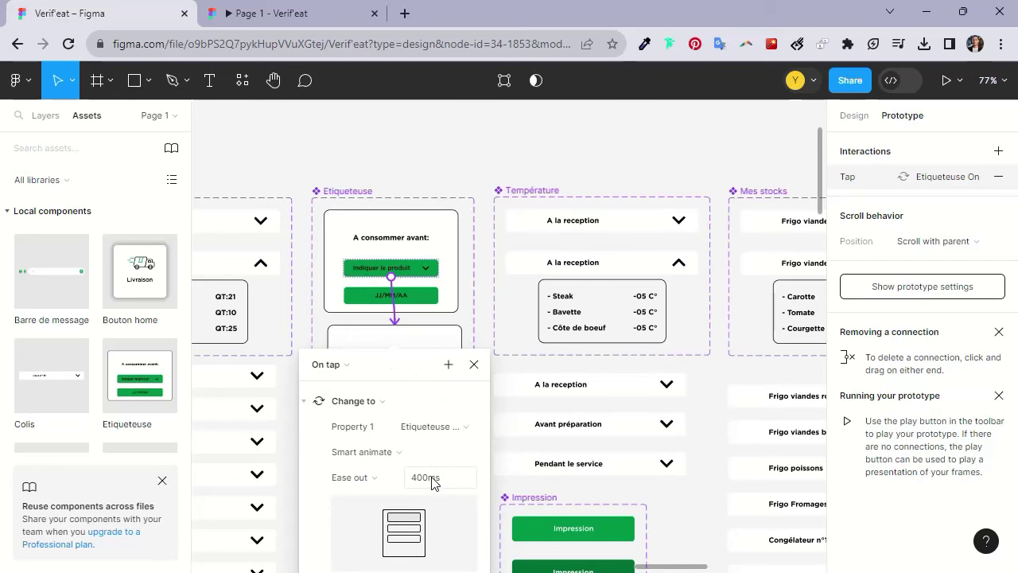
pyautogui.click(405, 155)
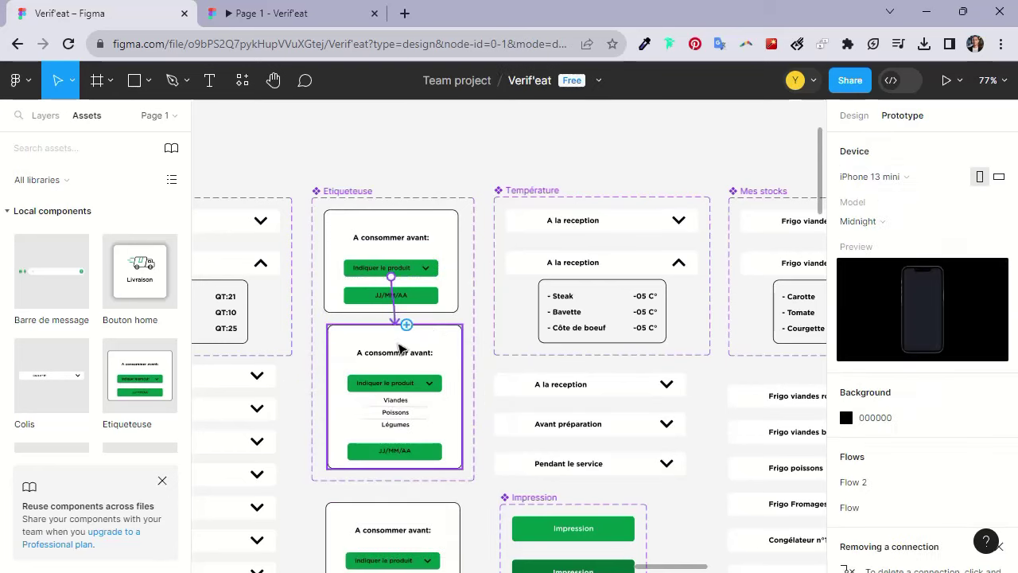
pyautogui.scroll(-5, 387, 263)
pyautogui.keyDown('ctrl'); pyautogui.scroll(-2, 386, 250); pyautogui.keyUp('ctrl')
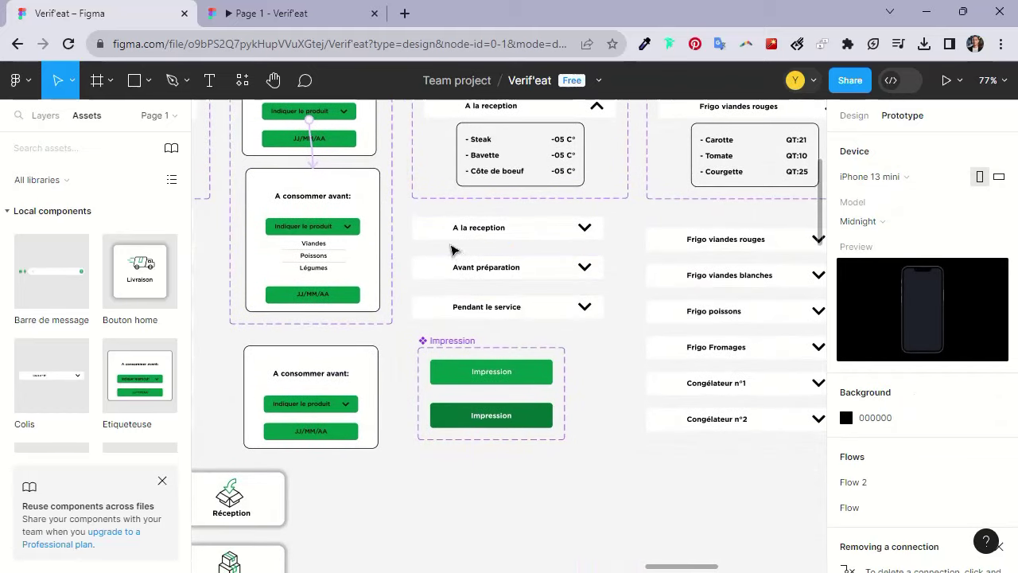
# Link the collapsed A la reception bar to its expanded variant with On tap Smart animate
pyautogui.scroll(3, 461, 228)
pyautogui.scroll(1, 445, 263)
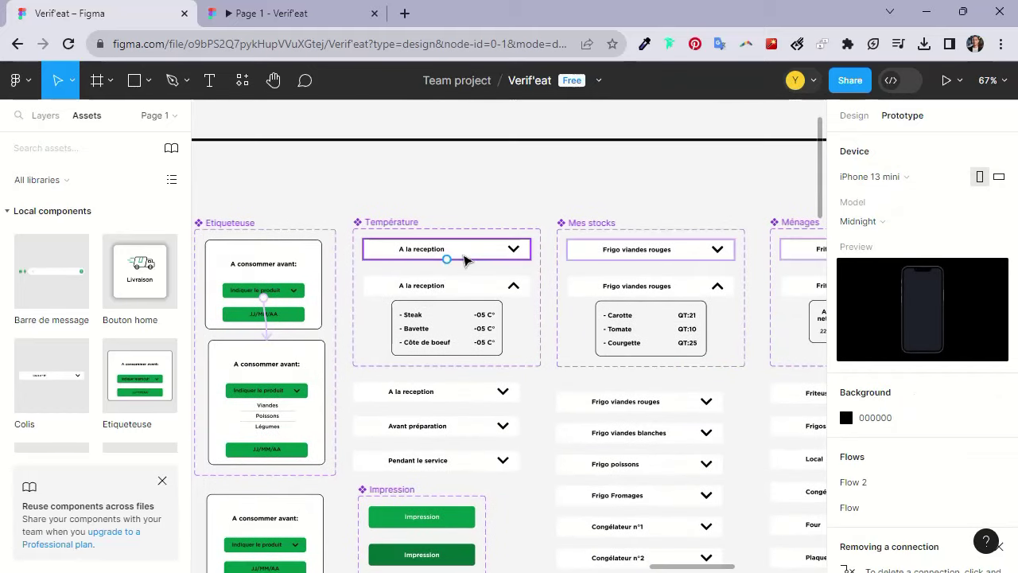
pyautogui.click(480, 258)
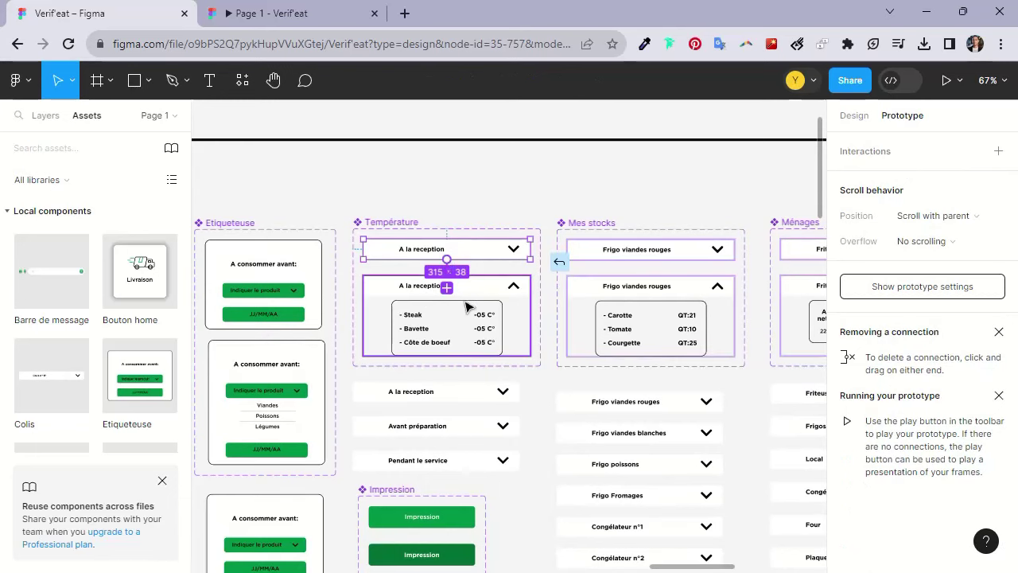
pyautogui.moveTo(446, 260); pyautogui.dragTo(447, 284)
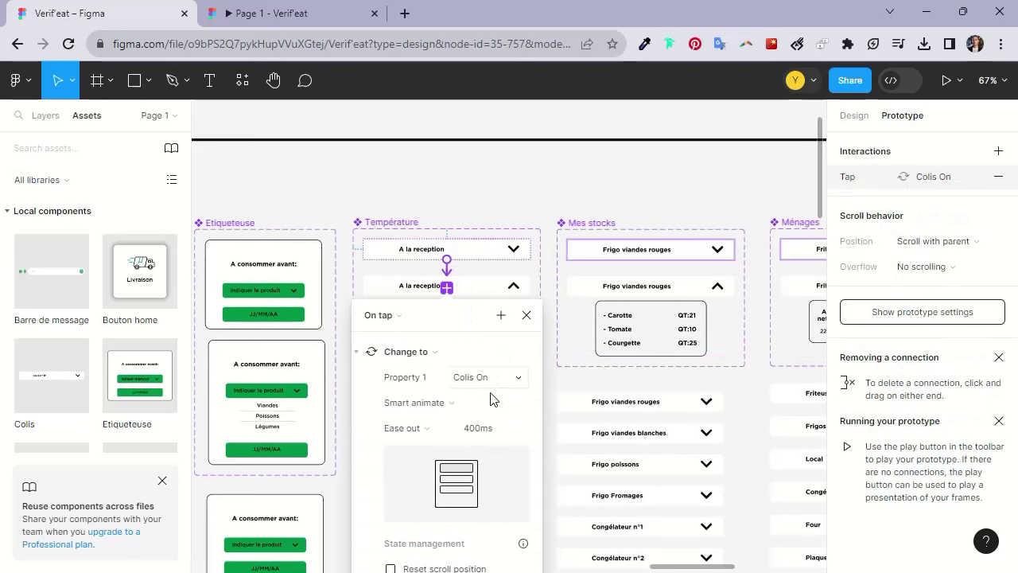
pyautogui.click(460, 213)
# Link the Frigo viandes rouges and Friteuse bars to their expanded variants the same way
pyautogui.hscroll(5, 446, 225)
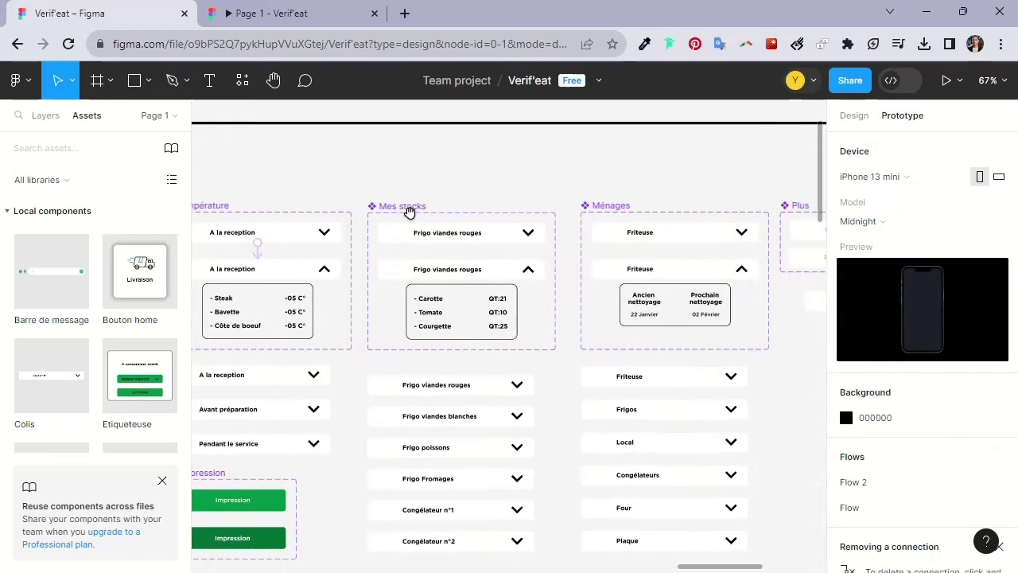
pyautogui.click(503, 236)
pyautogui.moveTo(461, 241); pyautogui.dragTo(487, 282)
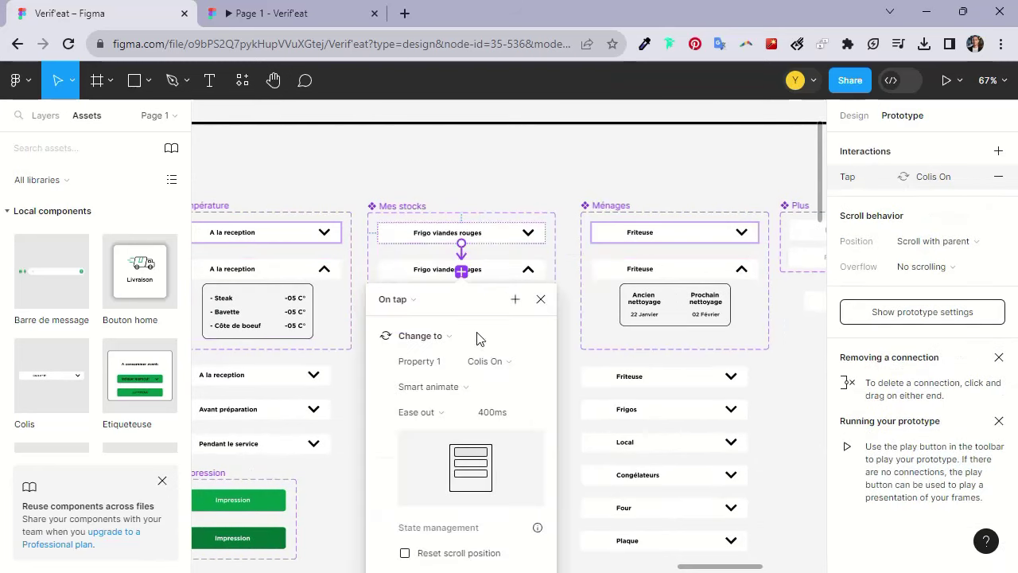
pyautogui.click(543, 160)
pyautogui.hscroll(4, 363, 168)
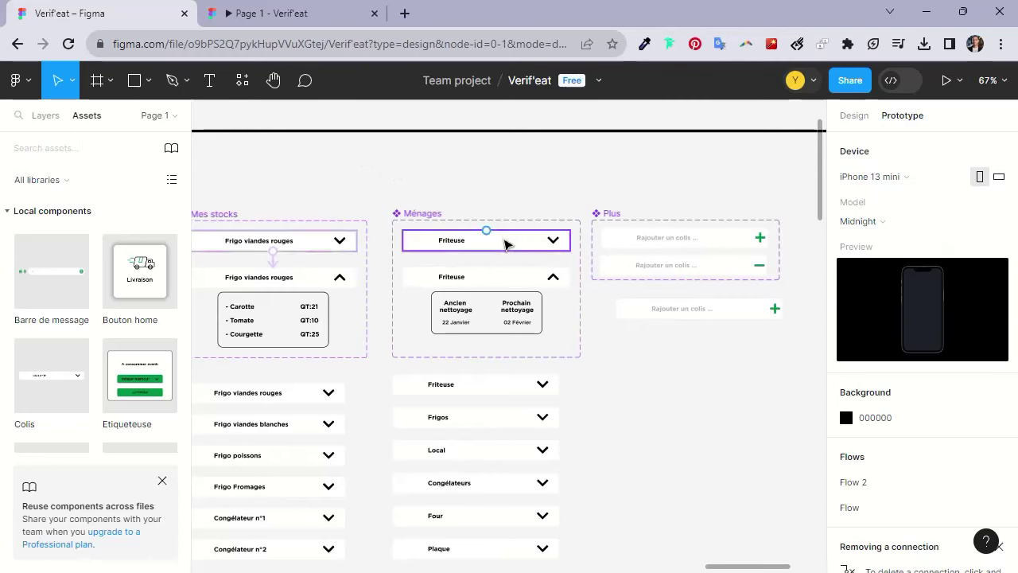
pyautogui.click(532, 247)
pyautogui.moveTo(487, 251); pyautogui.dragTo(486, 281)
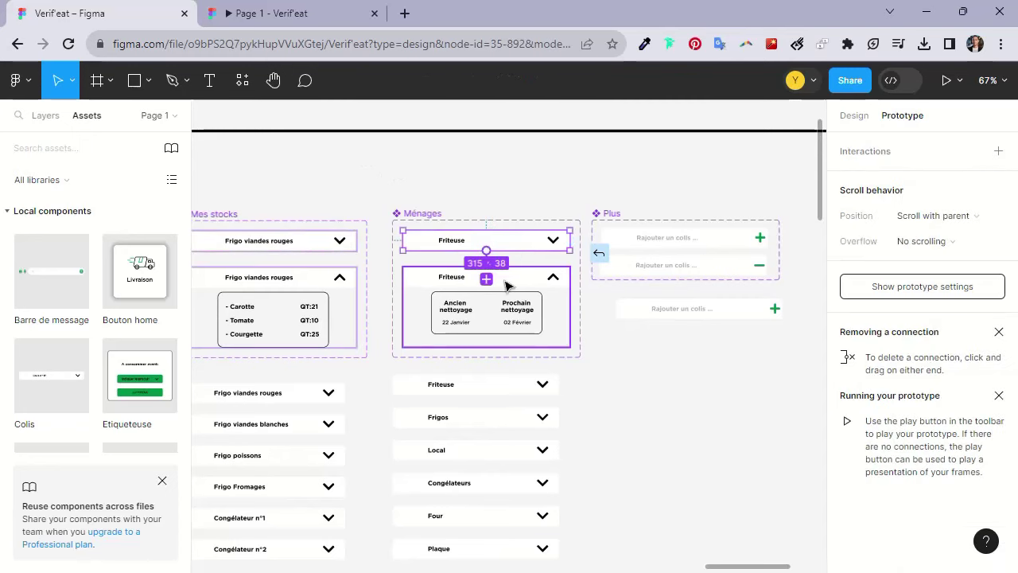
pyautogui.hscroll(3, 525, 188)
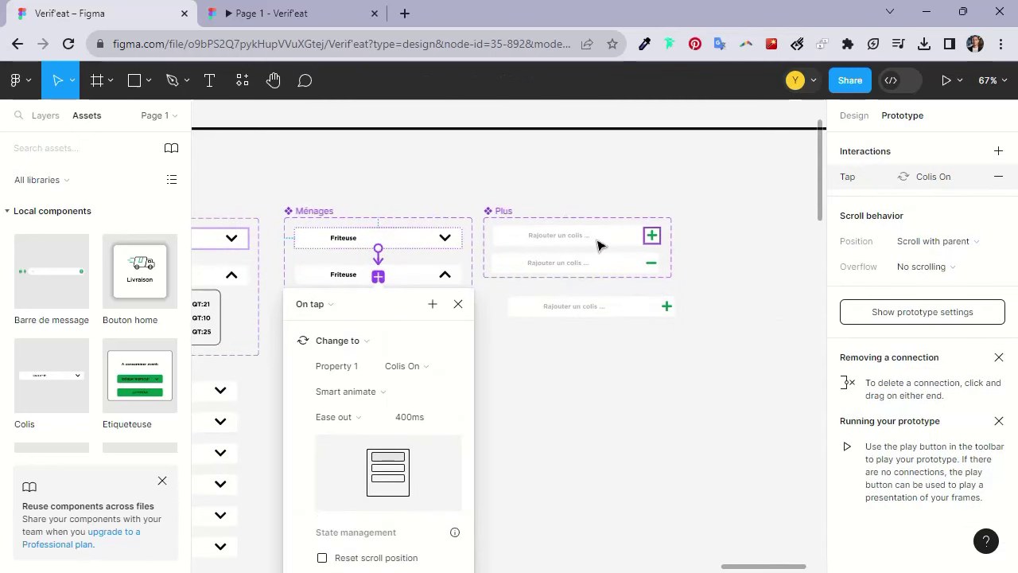
pyautogui.scroll(2, 601, 250)
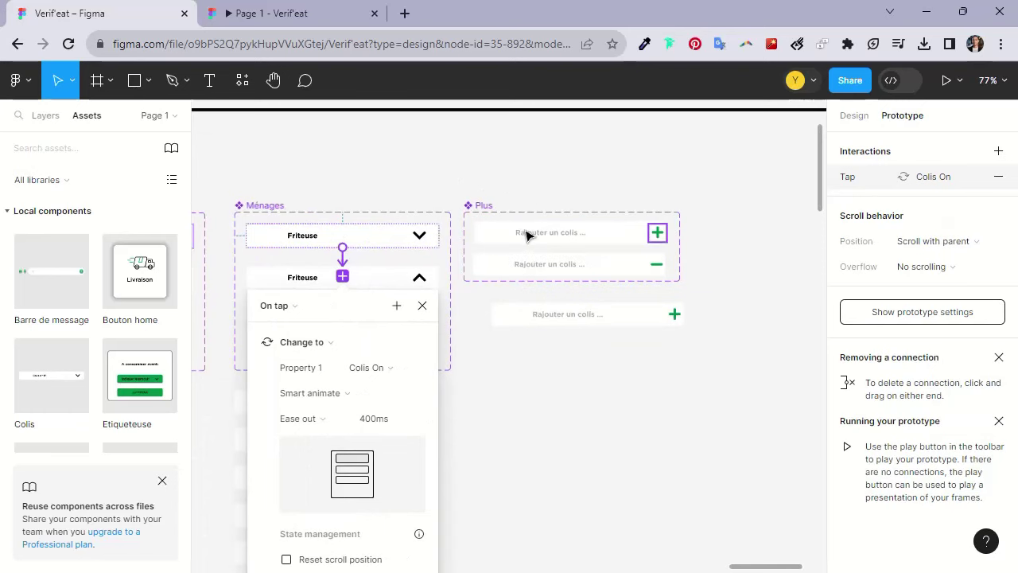
pyautogui.scroll(-2, 620, 259)
# Select the Plus instance beside Rajouter un colis and browse its Property 1 variants
pyautogui.click(601, 363)
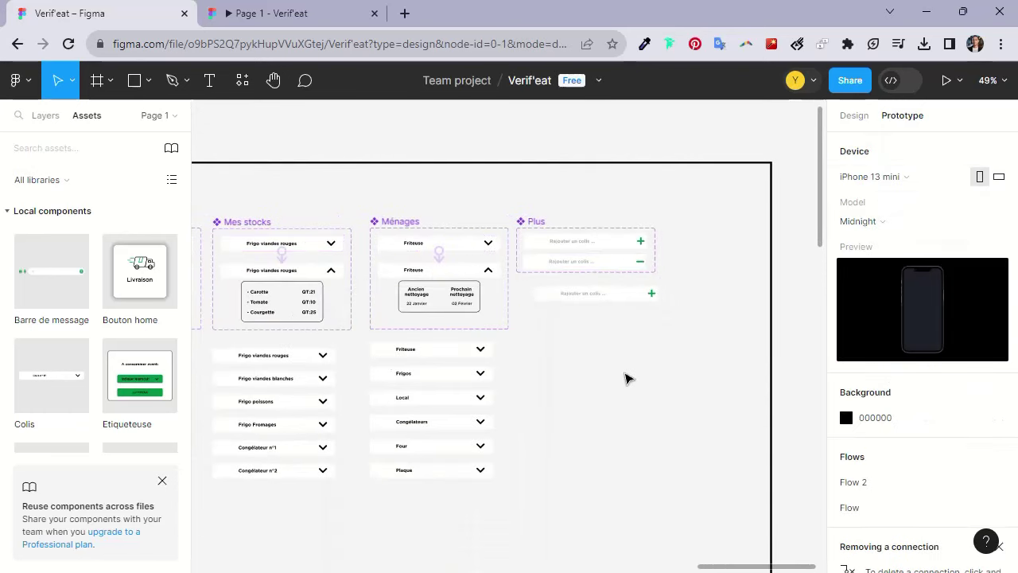
pyautogui.click(602, 301)
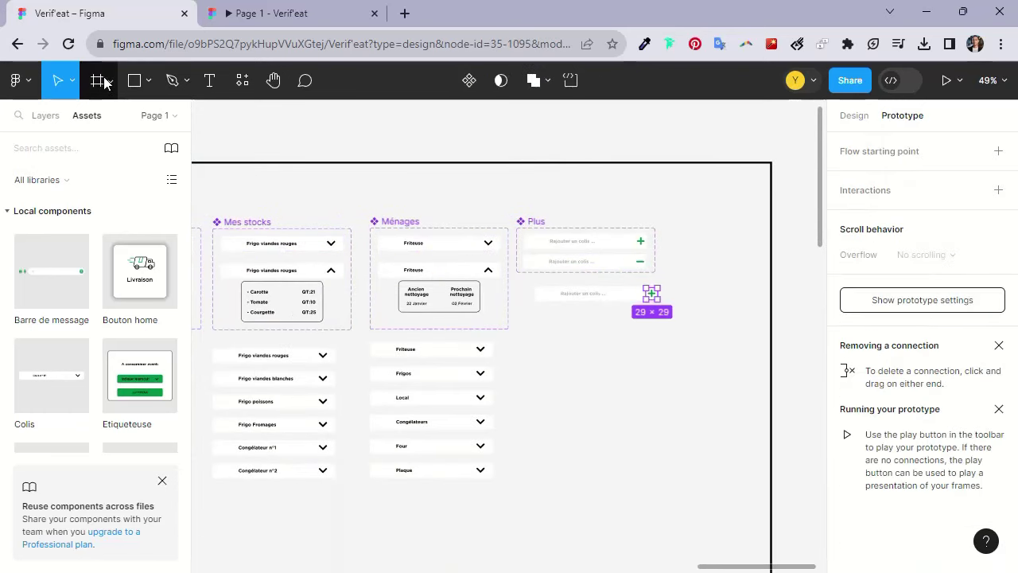
pyautogui.click(854, 116)
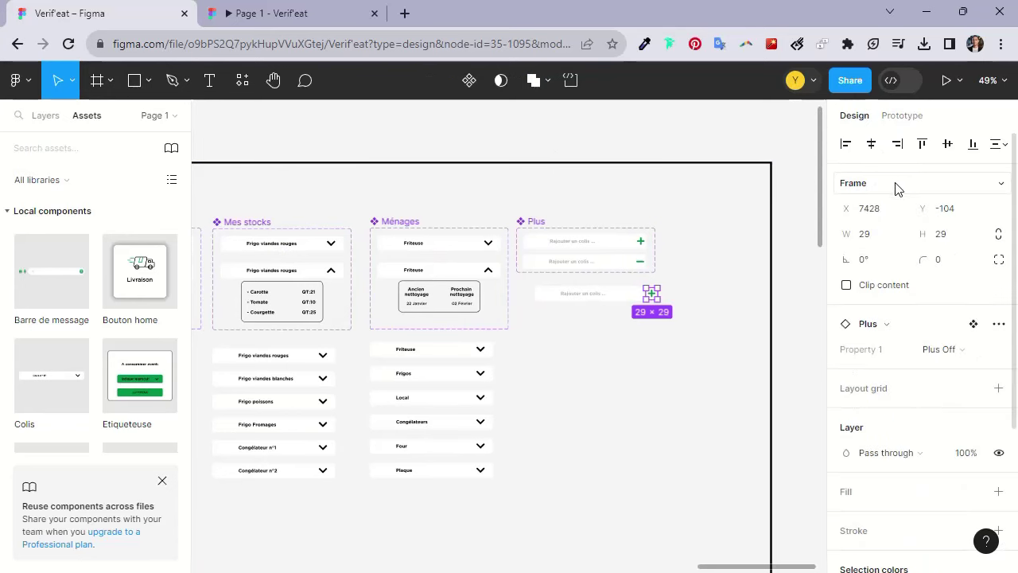
pyautogui.click(951, 354)
pyautogui.hotkey('ctrl', '+')
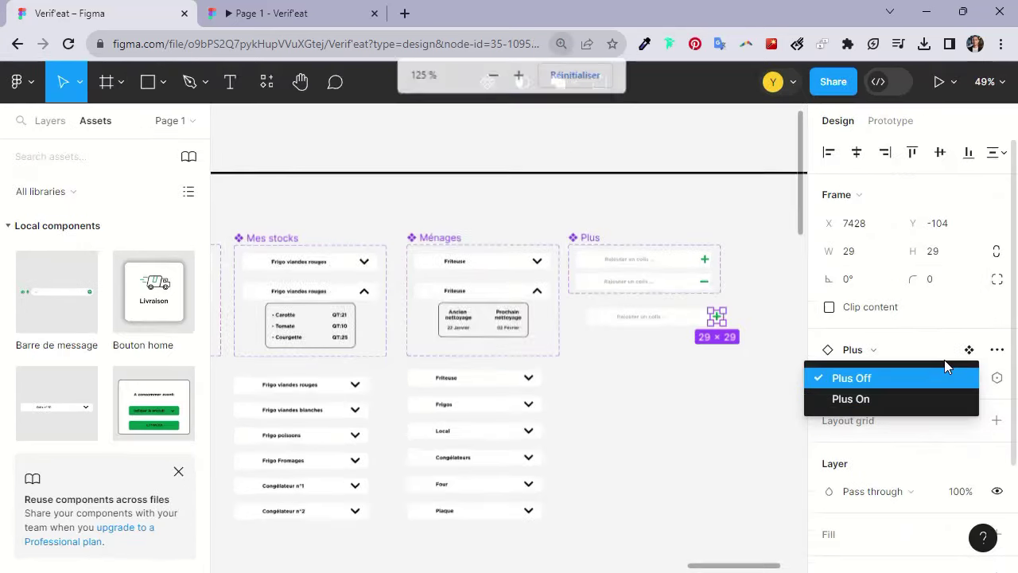
pyautogui.hotkey('ctrl', '+')
pyautogui.hotkey('ctrl', '+')
pyautogui.hotkey('ctrl', '+')
pyautogui.hotkey('ctrl', '+')
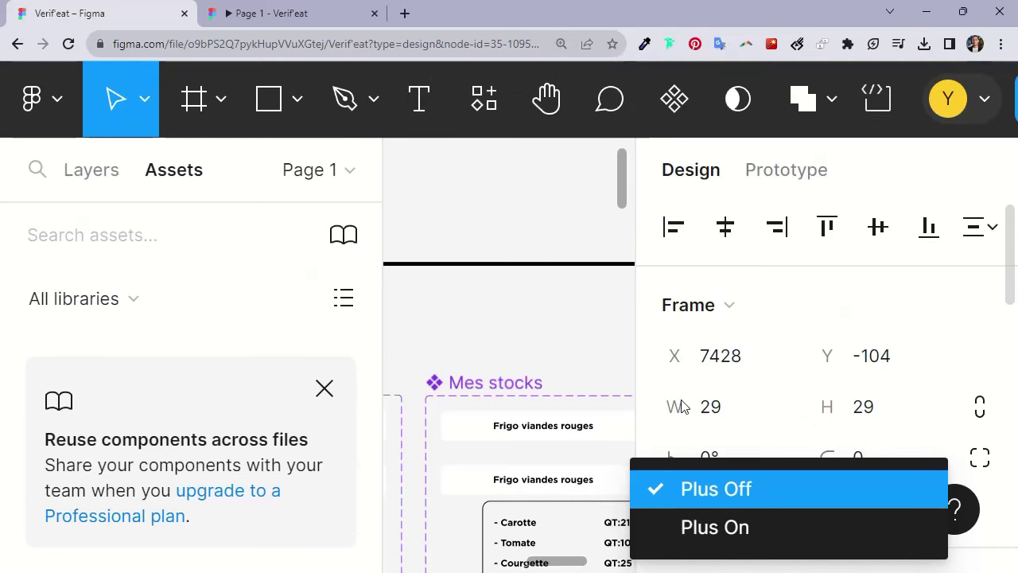
pyautogui.press('Return')
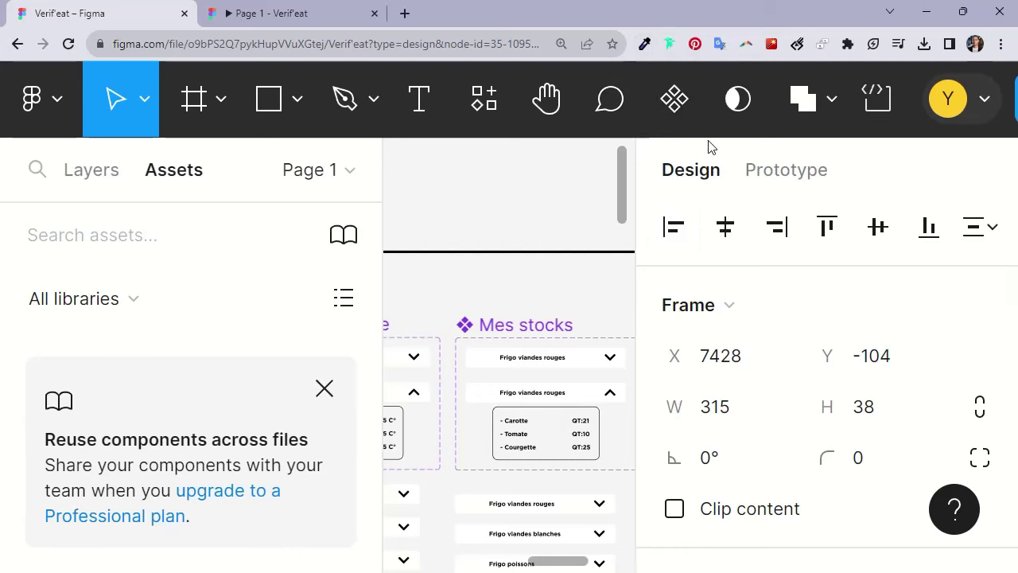
pyautogui.click(568, 43)
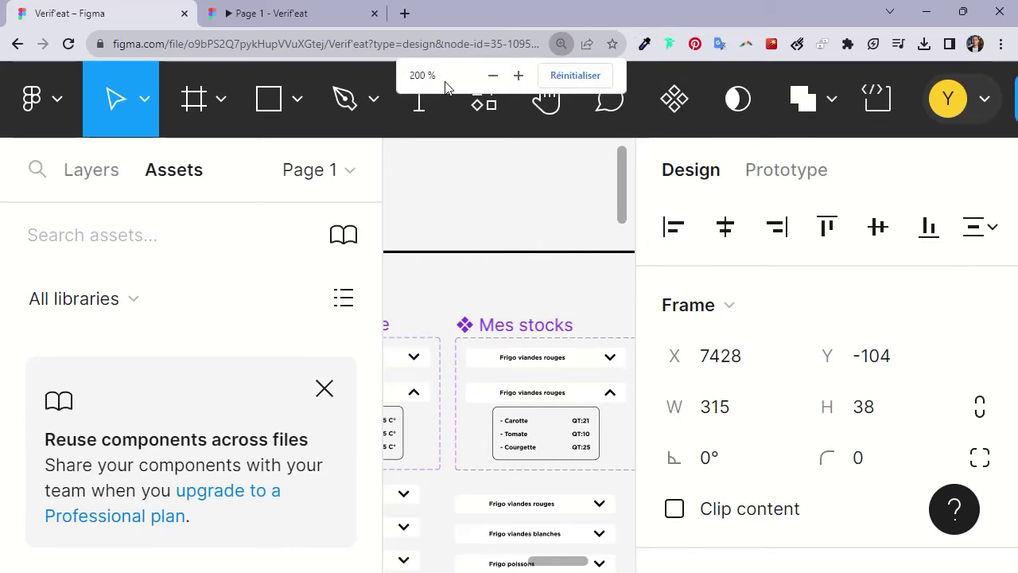
pyautogui.click(562, 77)
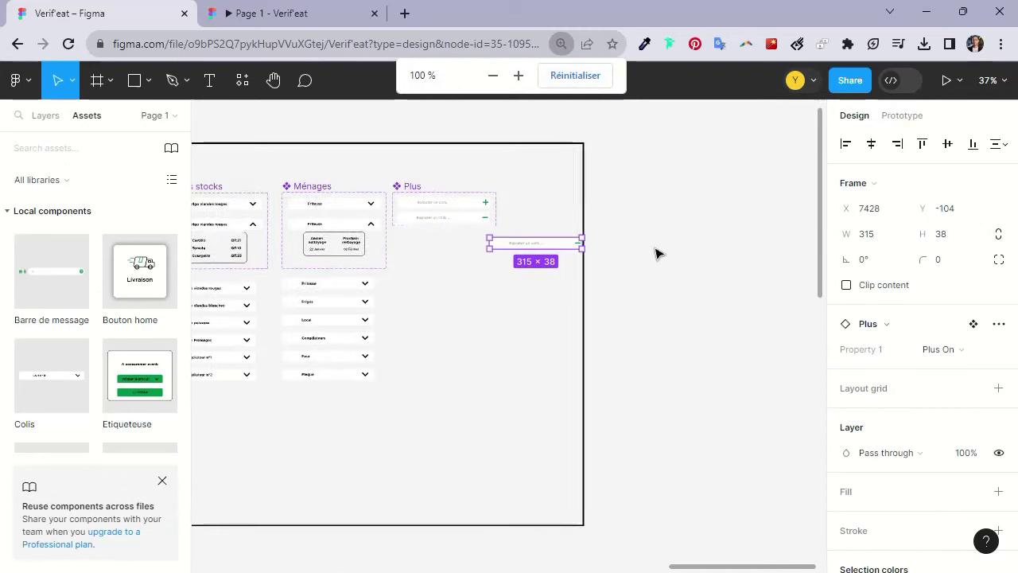
# Switch the Plus instance to Plus Off, then to Plus On, and deselect it
pyautogui.scroll(1, 751, 270)
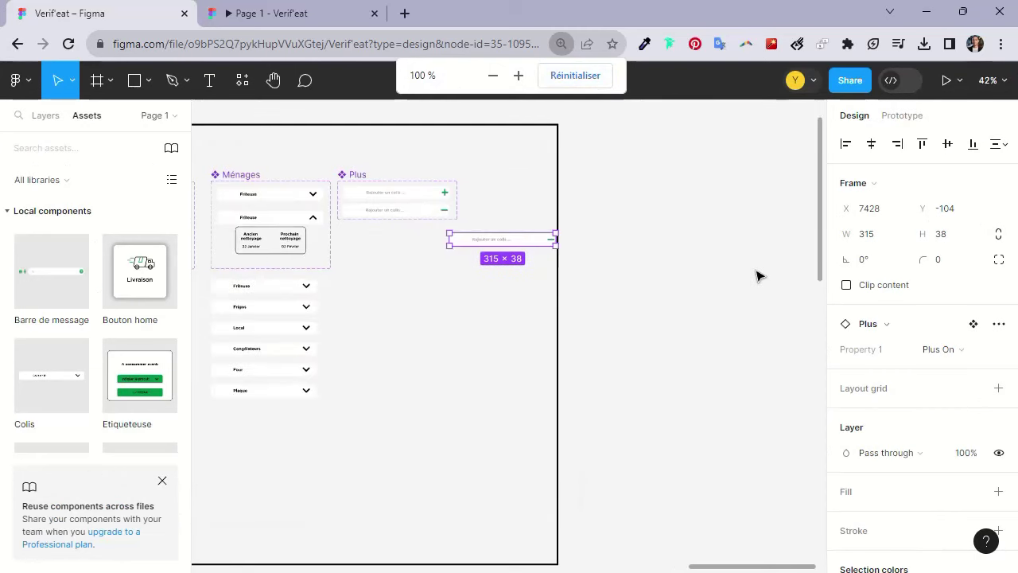
pyautogui.click(955, 357)
pyautogui.click(893, 329)
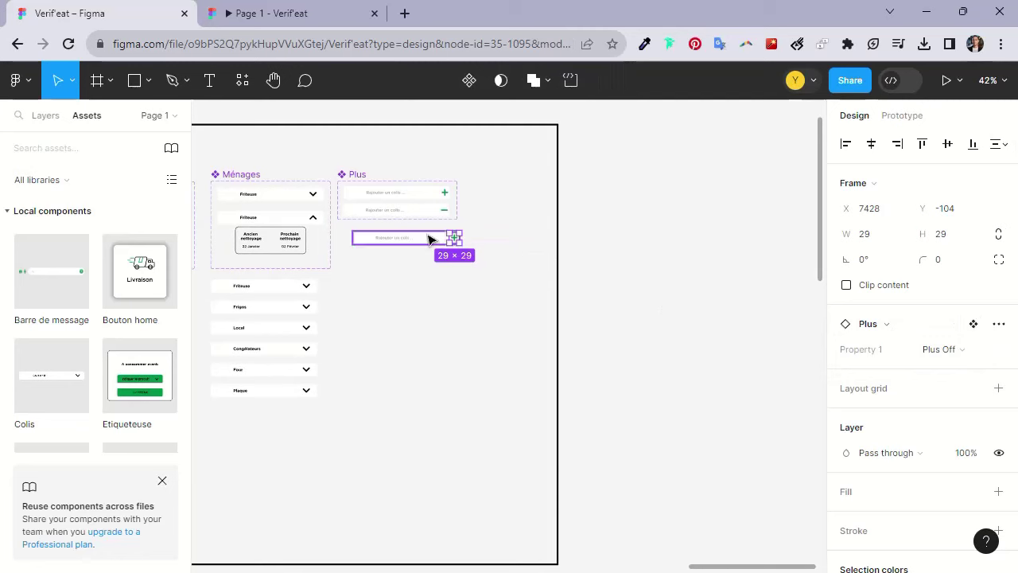
pyautogui.click(946, 351)
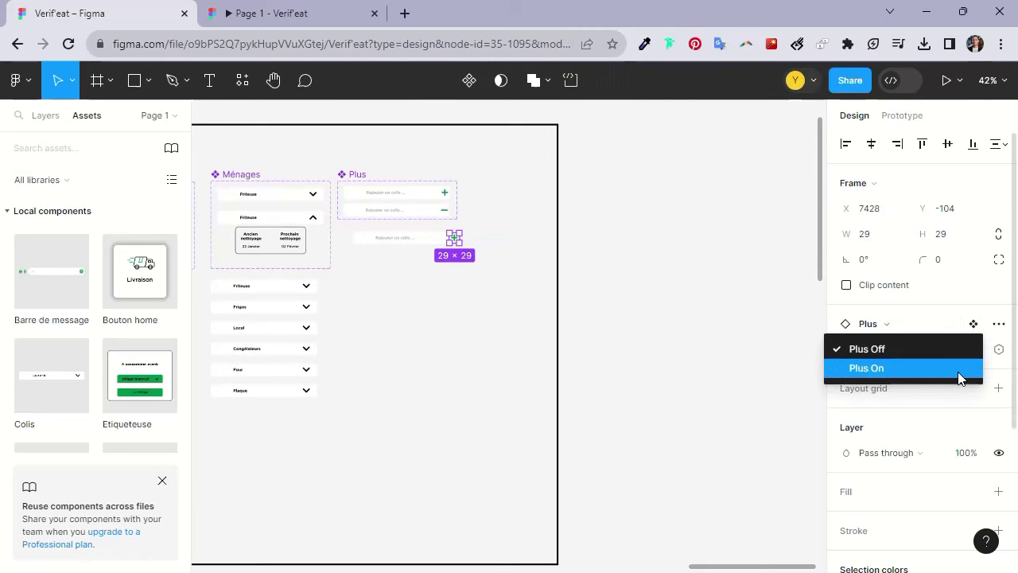
pyautogui.click(959, 372)
pyautogui.scroll(2, 481, 254)
pyautogui.scroll(2, 430, 251)
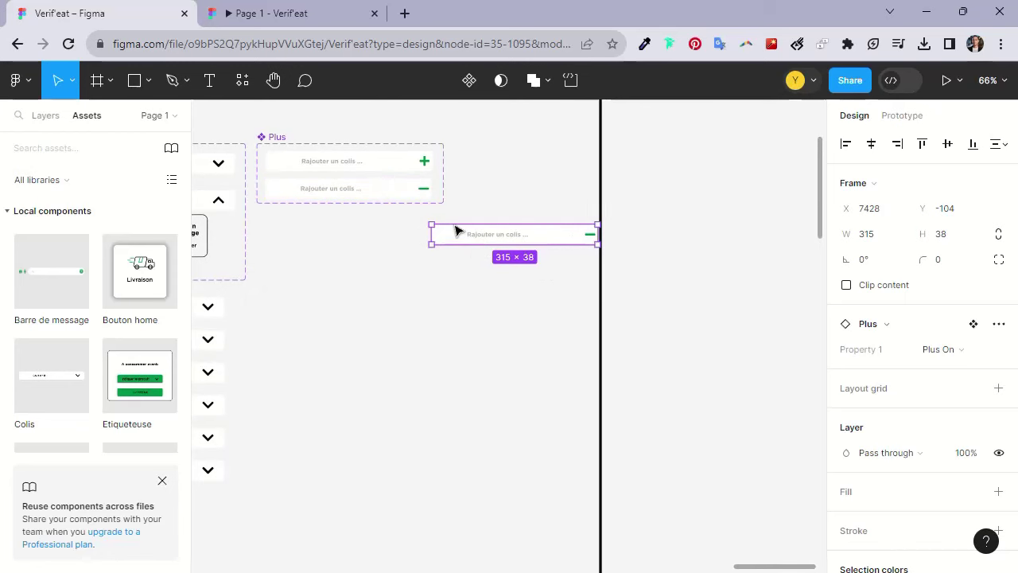
pyautogui.click(356, 260)
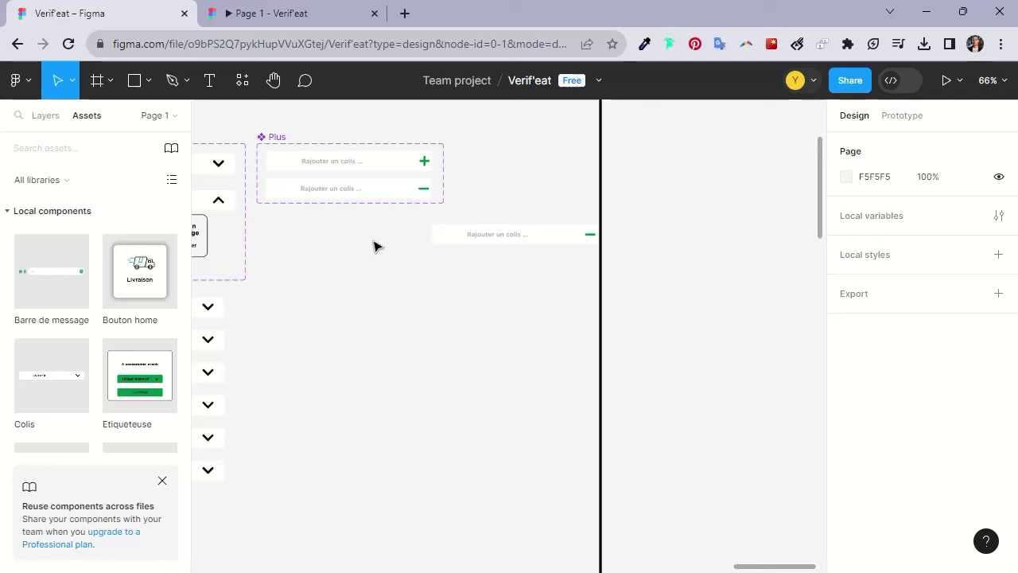
# Draw a grey rectangle bar below the Plus component with the Rectangle tool
pyautogui.scroll(1, 374, 247)
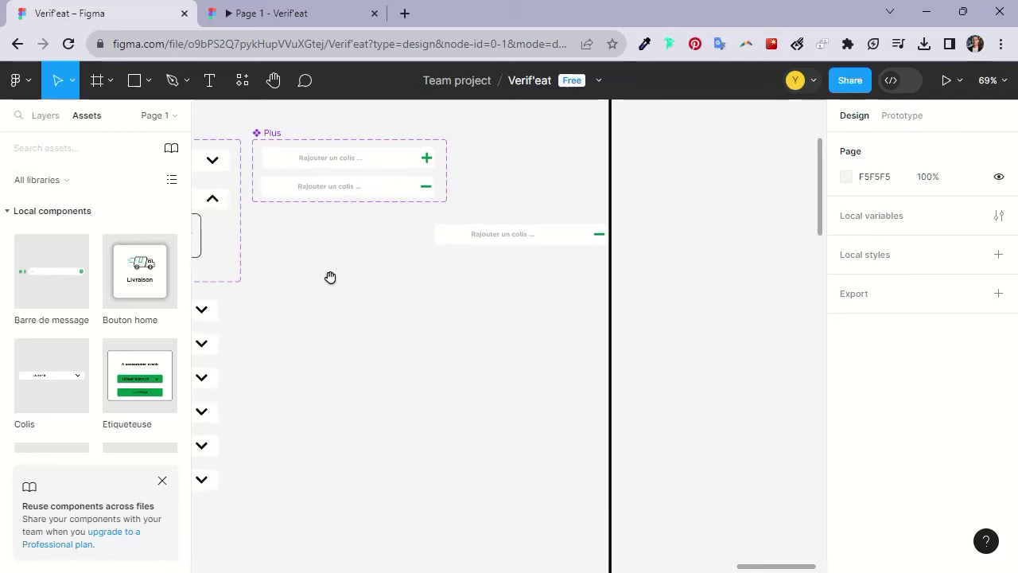
pyautogui.moveTo(330, 277); pyautogui.dragTo(395, 270)
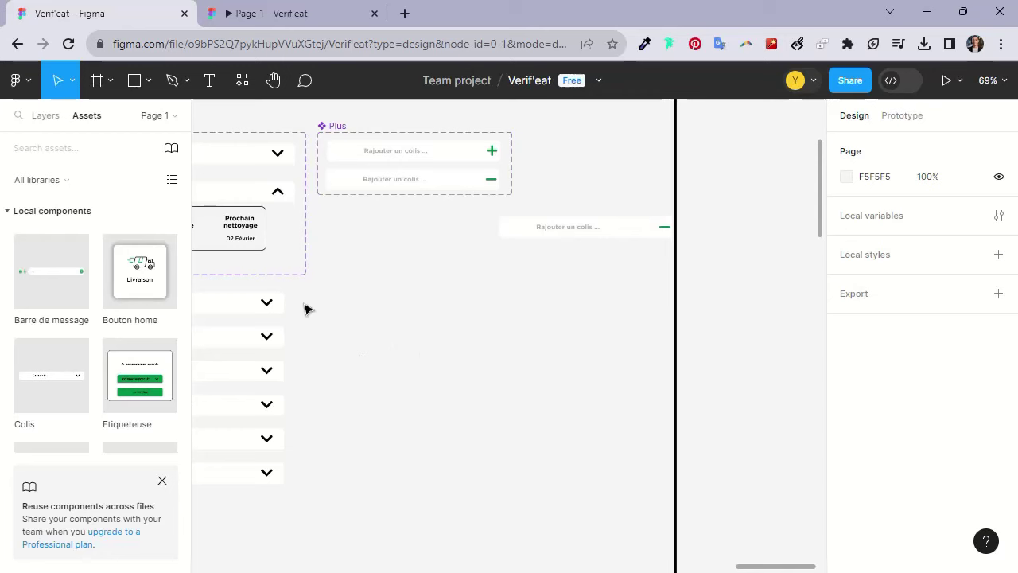
pyautogui.scroll(-3, 407, 363)
pyautogui.scroll(-2, 409, 348)
pyautogui.scroll(3, 408, 342)
pyautogui.scroll(1, 409, 333)
pyautogui.scroll(-2, 409, 334)
pyautogui.hscroll(-2, 416, 289)
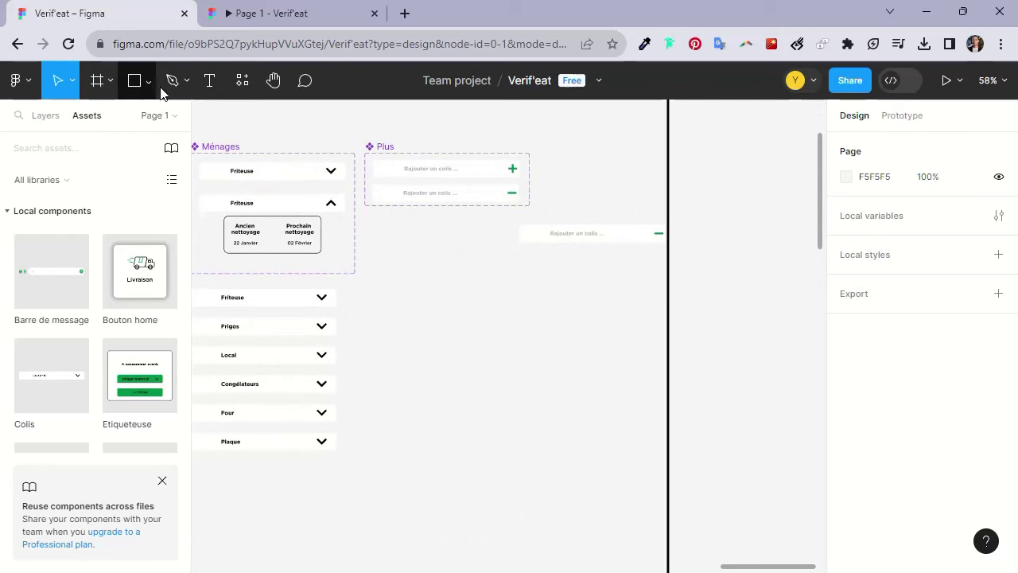
pyautogui.scroll(2, 350, 191)
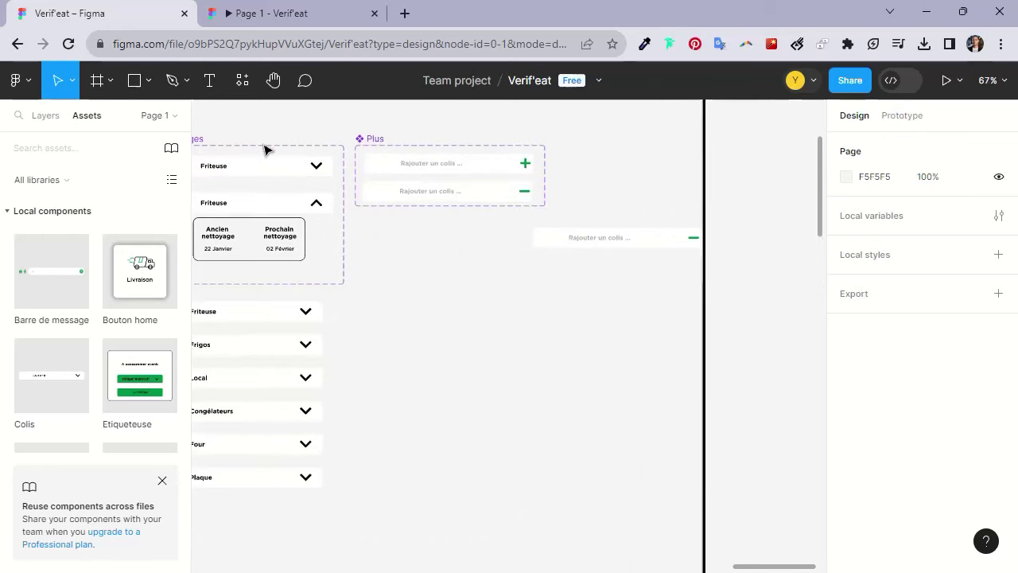
pyautogui.click(145, 85)
pyautogui.click(138, 123)
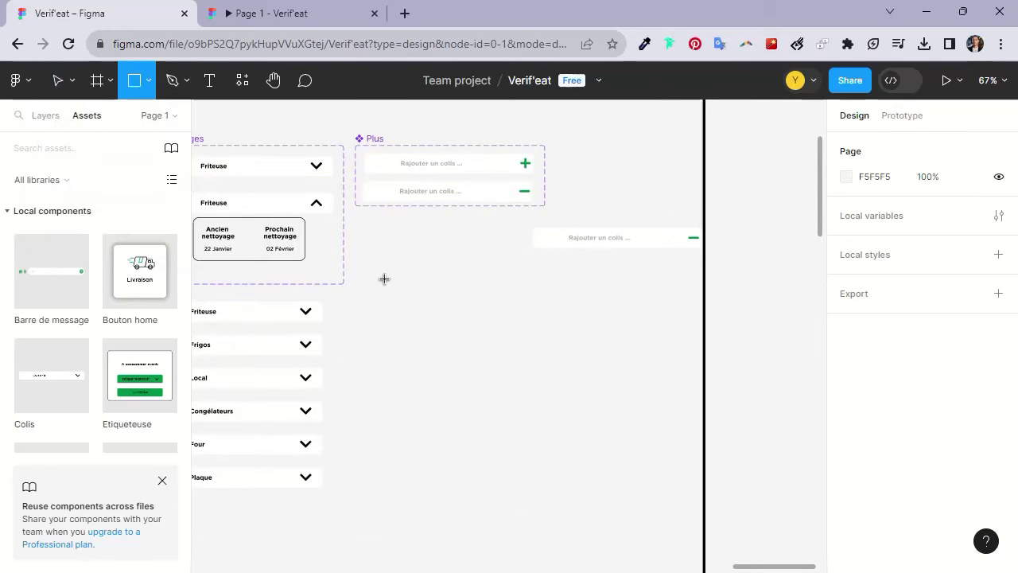
pyautogui.scroll(3, 374, 164)
pyautogui.moveTo(360, 141); pyautogui.dragTo(619, 177)
# Resize the rectangle to 313×42 and move it down below the Plus component
pyautogui.scroll(3, 353, 166)
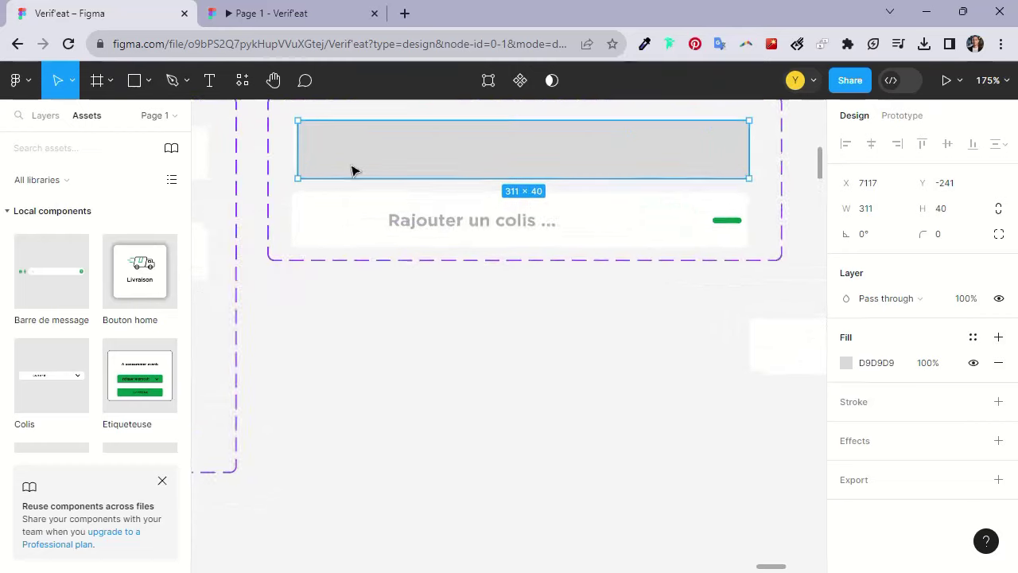
pyautogui.scroll(2, 287, 141)
pyautogui.moveTo(279, 133); pyautogui.dragTo(273, 136)
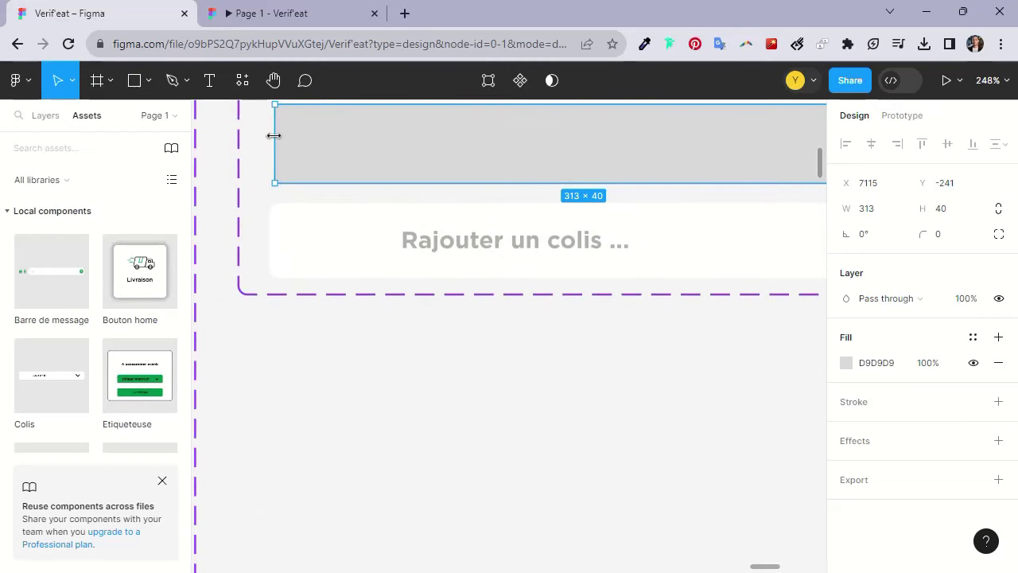
pyautogui.scroll(2, 586, 175)
pyautogui.scroll(1, 586, 175)
pyautogui.scroll(1, 589, 183)
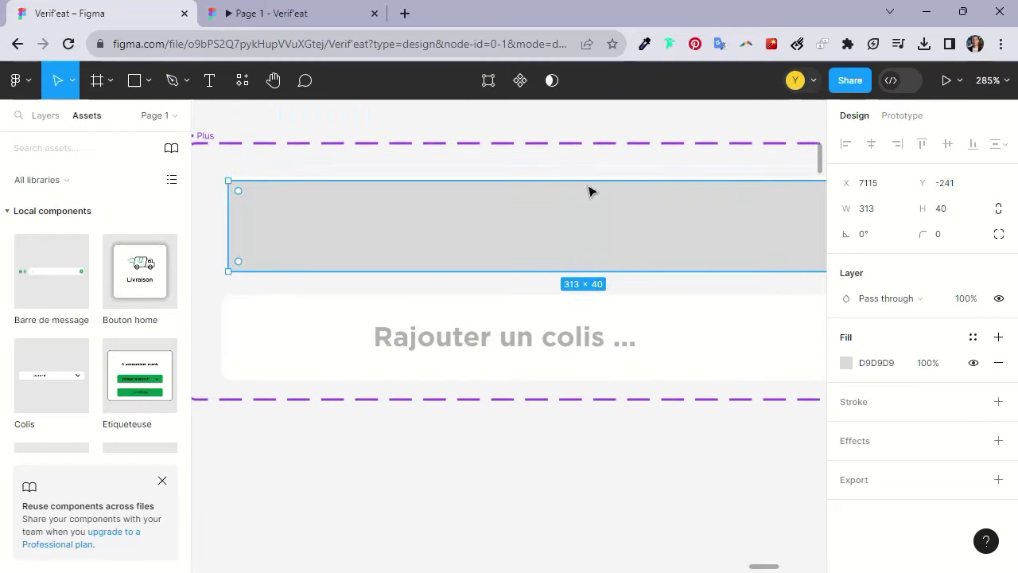
pyautogui.moveTo(587, 180); pyautogui.dragTo(589, 178)
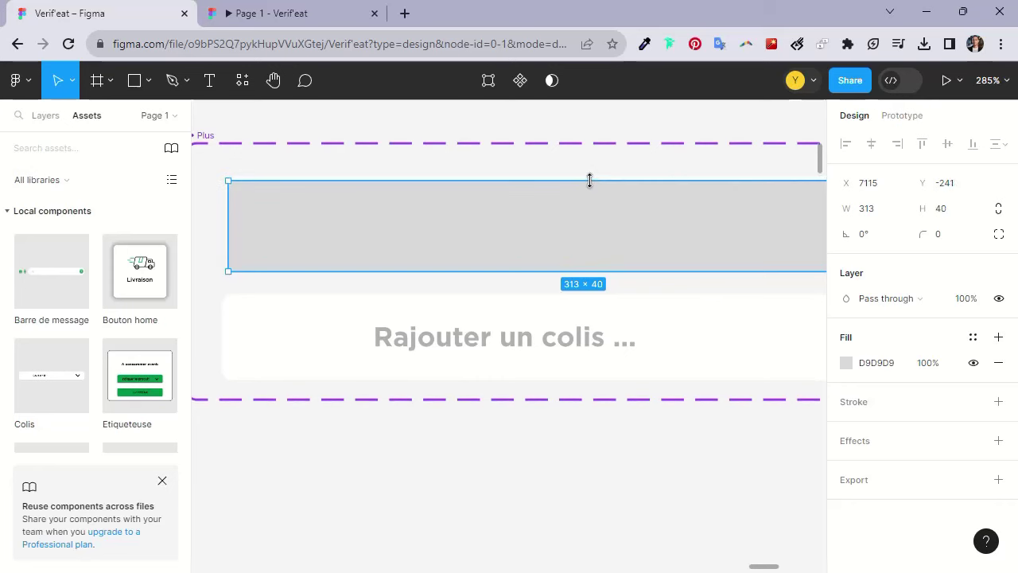
pyautogui.scroll(3, 582, 243)
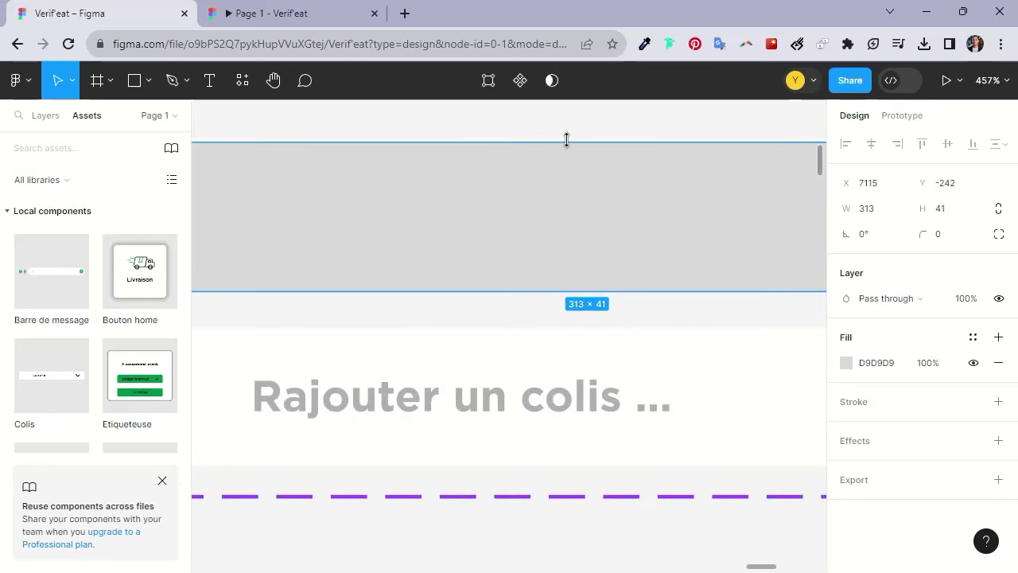
pyautogui.moveTo(566, 138); pyautogui.dragTo(566, 138)
pyautogui.scroll(-5, 574, 183)
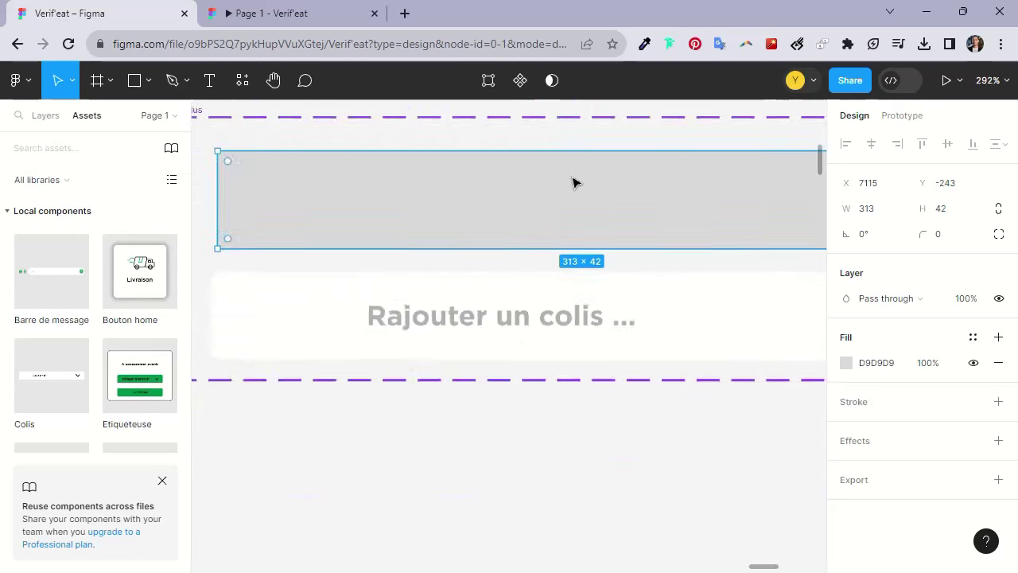
pyautogui.moveTo(575, 197)
pyautogui.mouseDown()
pyautogui.moveTo(613, 500)
pyautogui.moveTo(576, 517)
pyautogui.mouseUp()
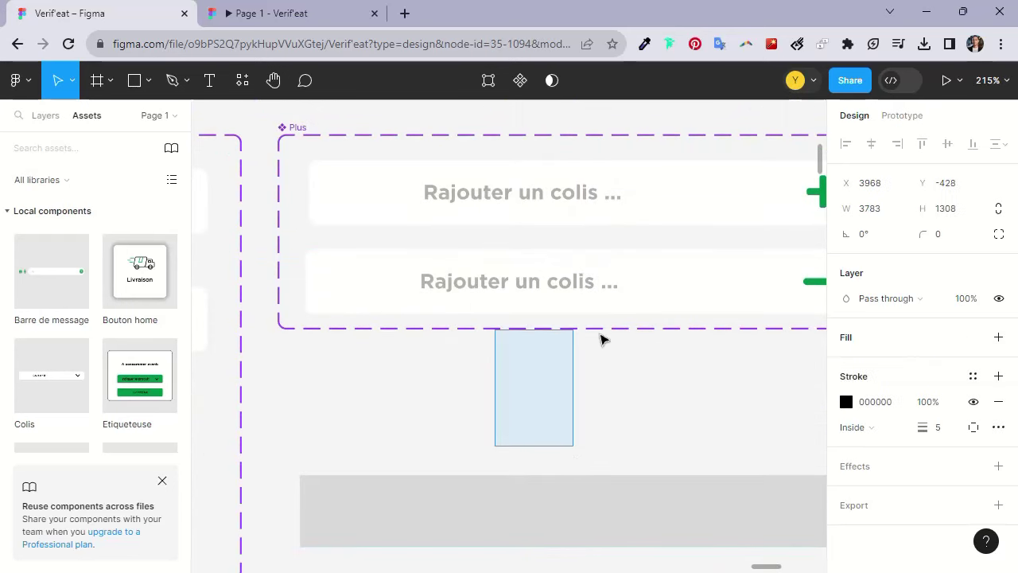
# Round the rectangle's corners to radius 21, making it a pill shape
pyautogui.click(602, 273)
pyautogui.scroll(-2, 605, 318)
pyautogui.click(619, 397)
pyautogui.scroll(-2, 619, 397)
pyautogui.hscroll(3, 619, 397)
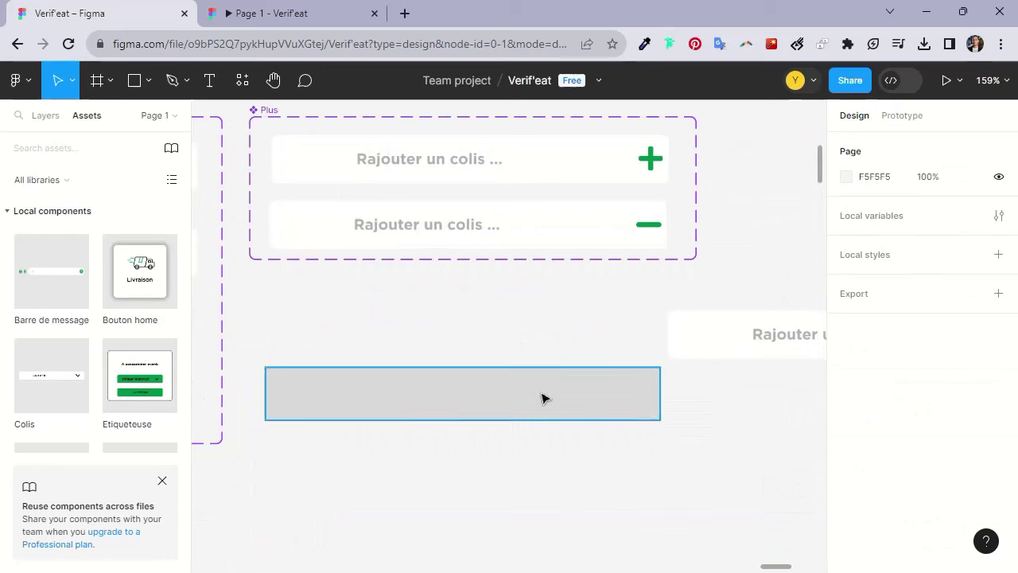
pyautogui.click(546, 398)
pyautogui.scroll(2, 641, 411)
pyautogui.scroll(3, 660, 402)
pyautogui.moveTo(671, 348); pyautogui.dragTo(577, 432)
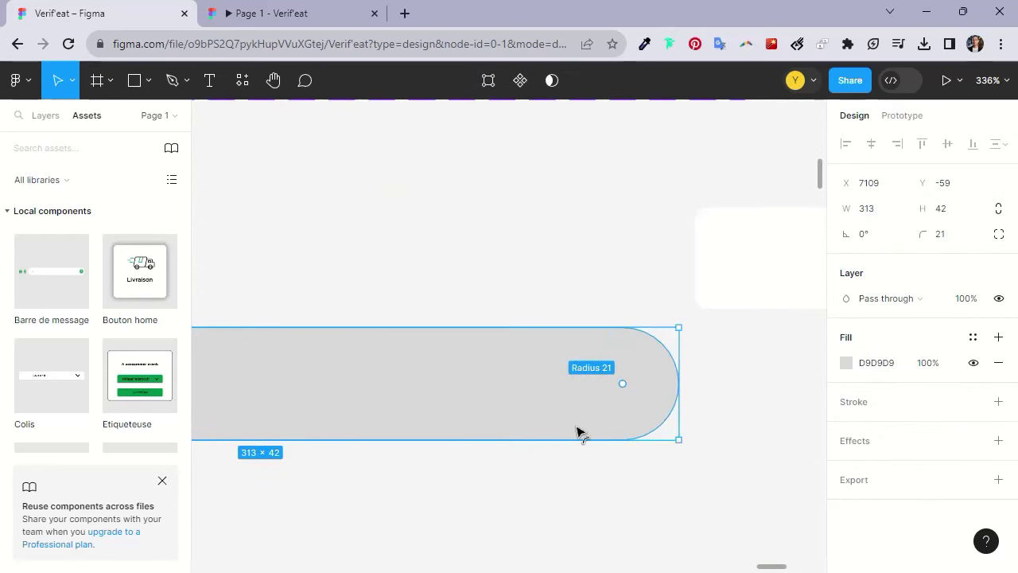
pyautogui.scroll(-3, 610, 374)
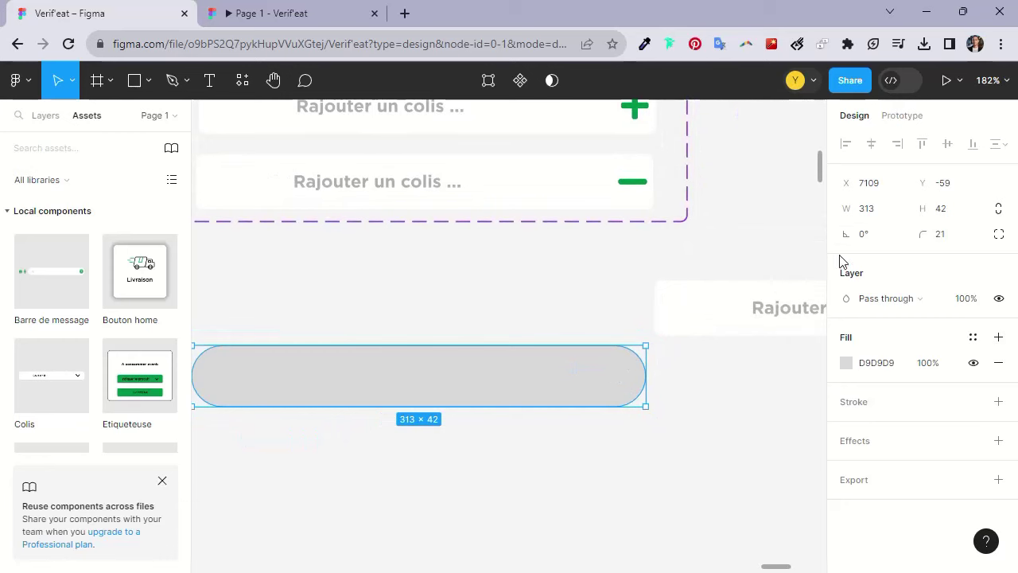
pyautogui.scroll(-1, 566, 350)
pyautogui.scroll(-2, 496, 318)
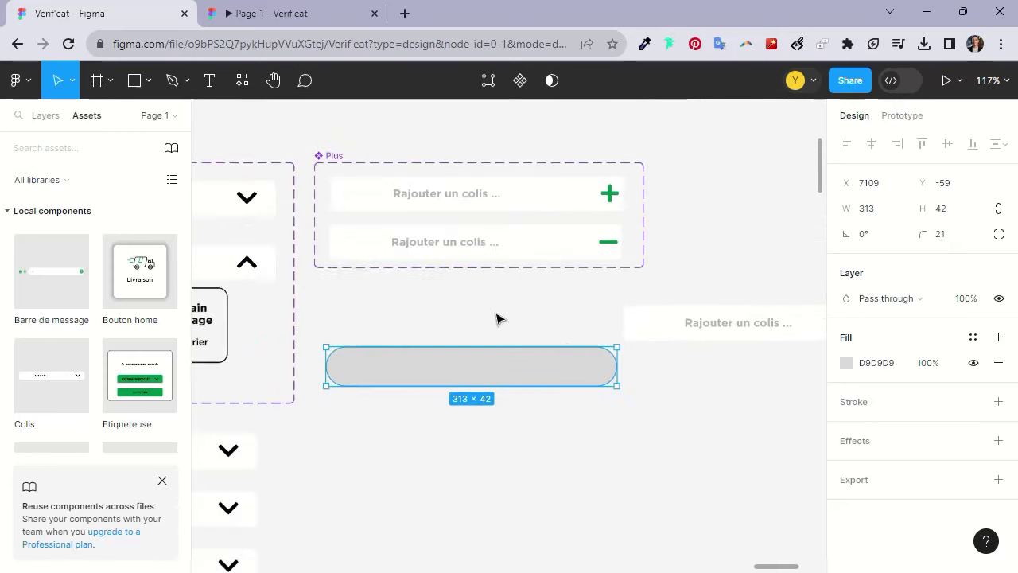
# Move the grey pill further down the canvas
pyautogui.click(496, 318)
pyautogui.hscroll(-2, 557, 343)
pyautogui.click(585, 356)
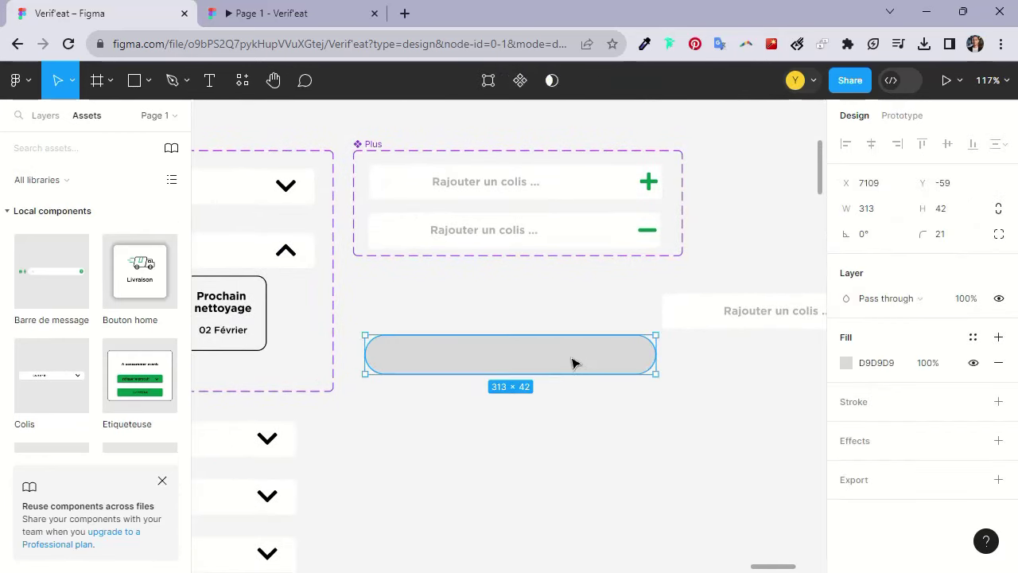
pyautogui.moveTo(574, 363); pyautogui.dragTo(579, 449)
pyautogui.click(168, 82)
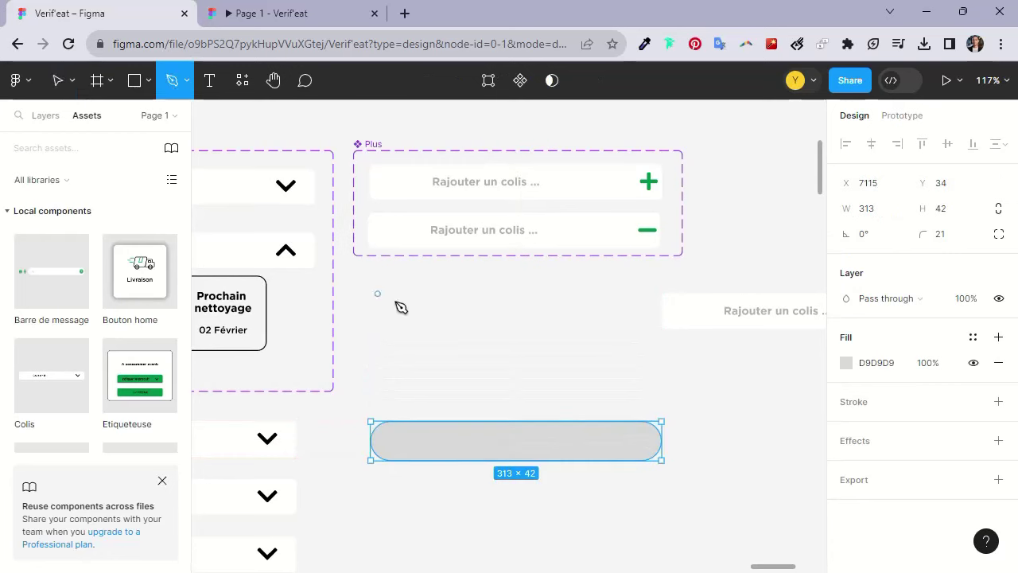
# Draw a short line with a green 009245 stroke of weight 5
pyautogui.click(590, 386)
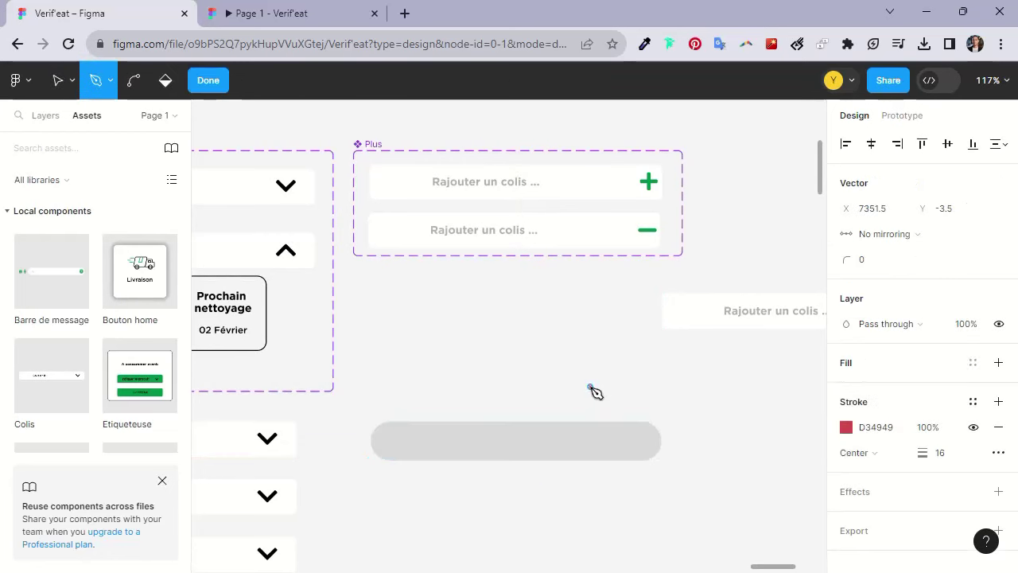
pyautogui.click(611, 387)
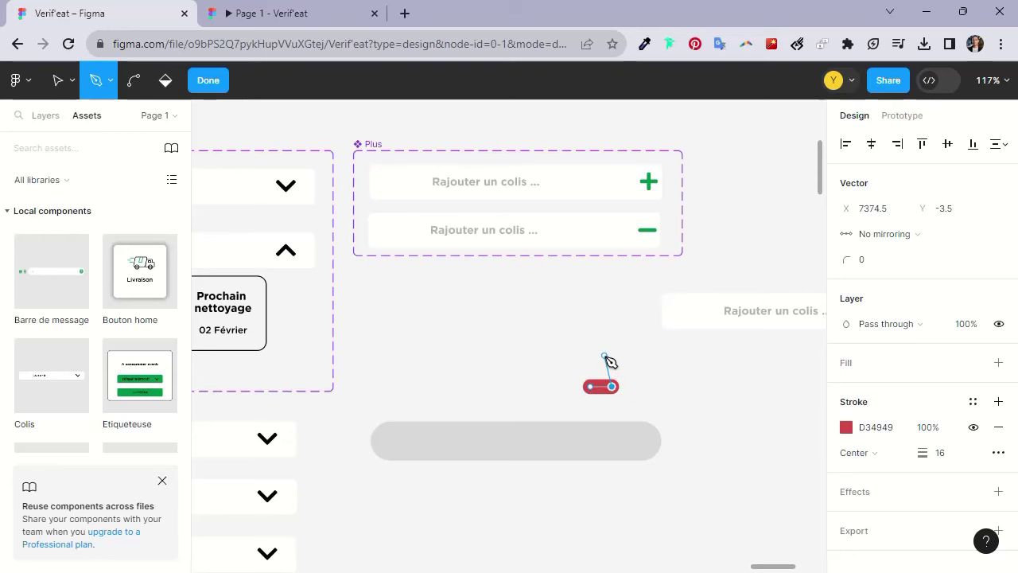
pyautogui.press('Escape')
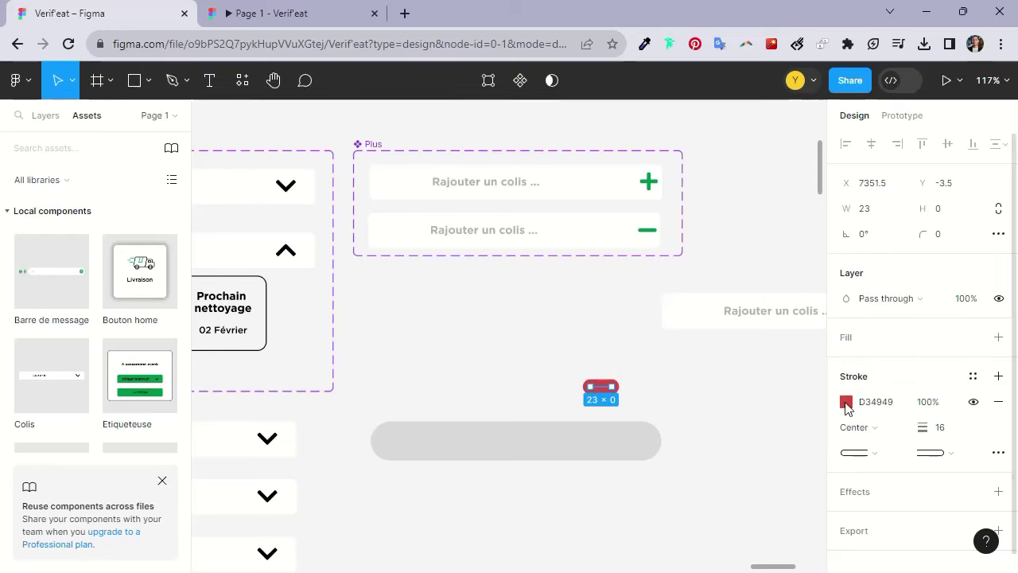
pyautogui.click(847, 402)
pyautogui.click(733, 490)
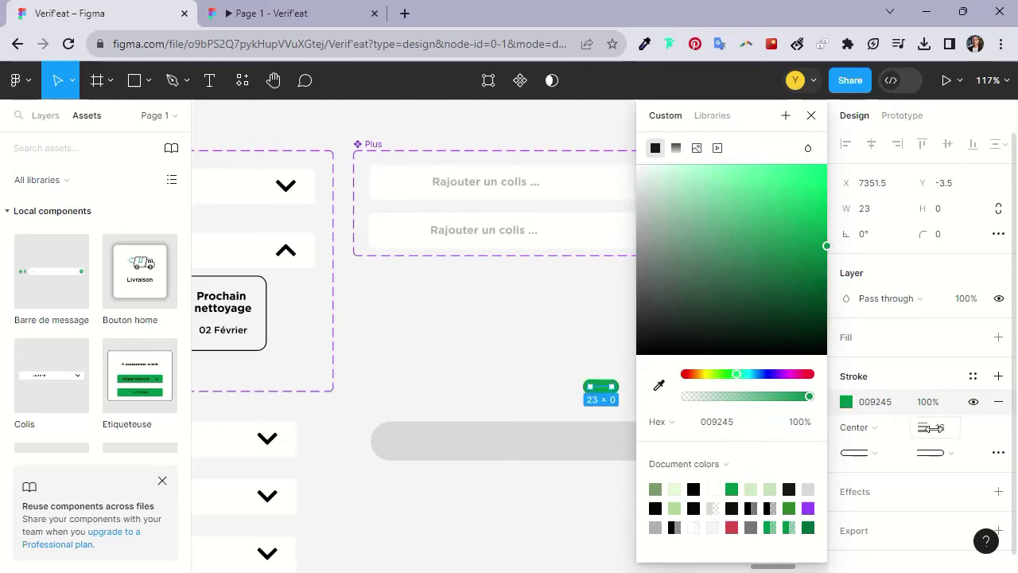
pyautogui.moveTo(933, 428); pyautogui.dragTo(856, 434)
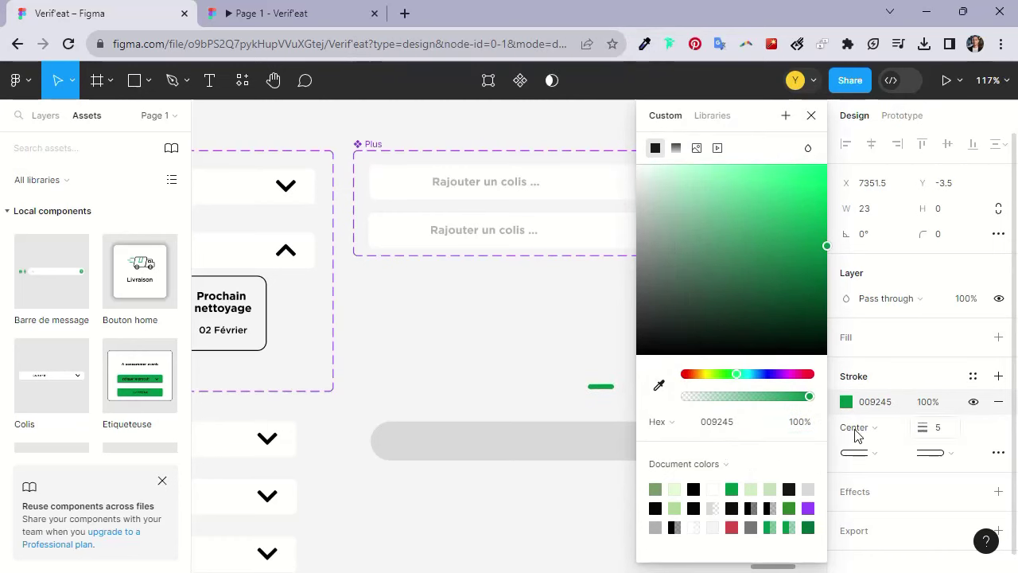
# Move the green line onto the grey pill's right end and set its width to 20
pyautogui.scroll(3, 591, 378)
pyautogui.click(586, 371)
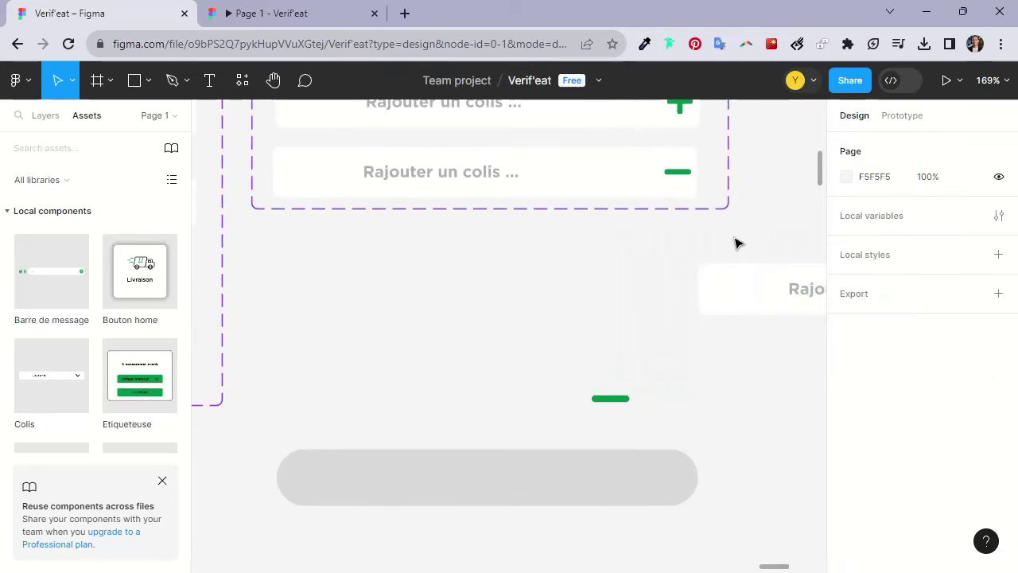
pyautogui.scroll(-1, 593, 352)
pyautogui.moveTo(569, 364)
pyautogui.mouseDown()
pyautogui.moveTo(577, 409)
pyautogui.moveTo(604, 443)
pyautogui.moveTo(624, 442)
pyautogui.mouseUp()
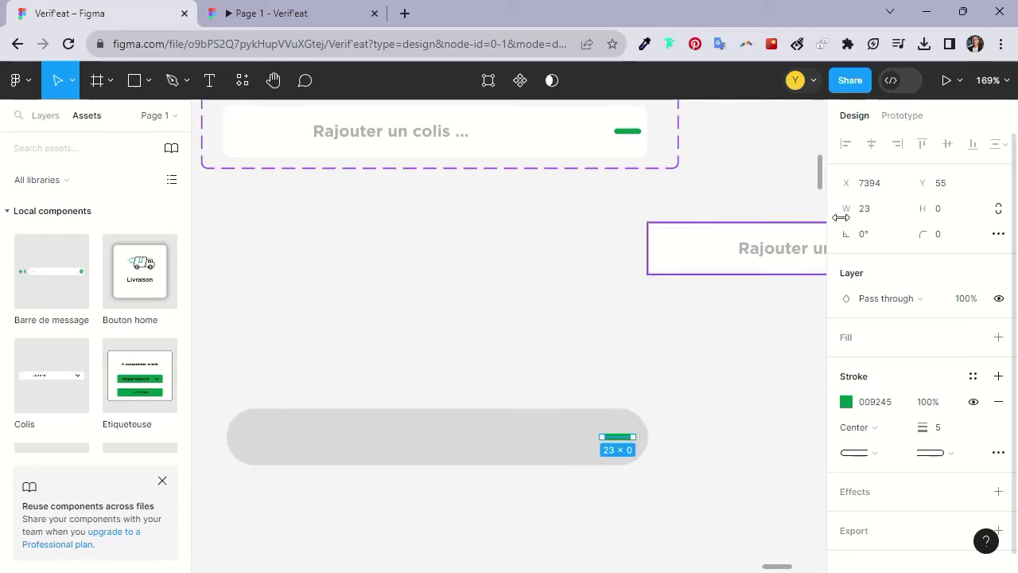
pyautogui.click(870, 210)
pyautogui.write('0')
pyautogui.press('Return')
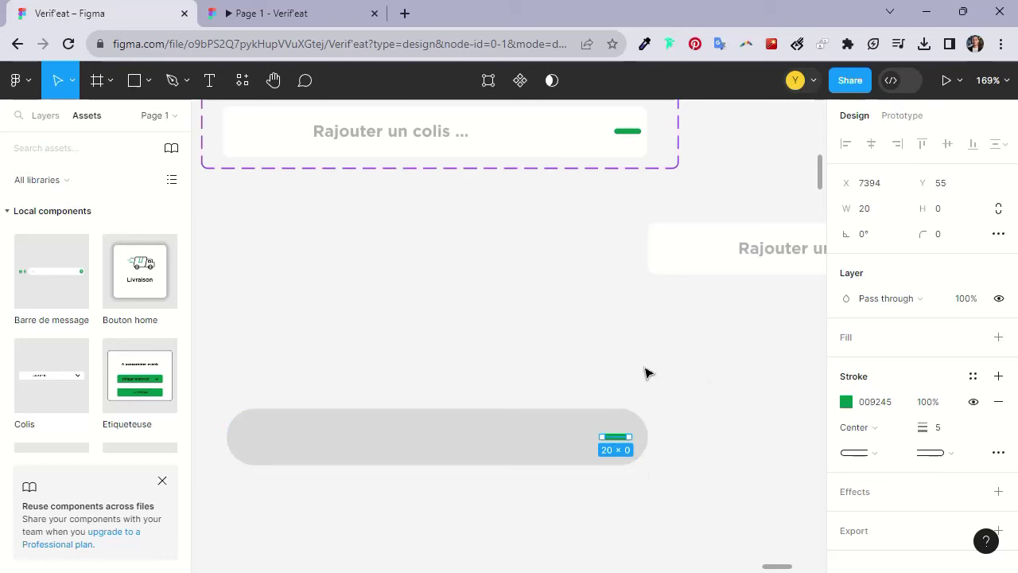
pyautogui.scroll(-3, 646, 373)
pyautogui.click(434, 146)
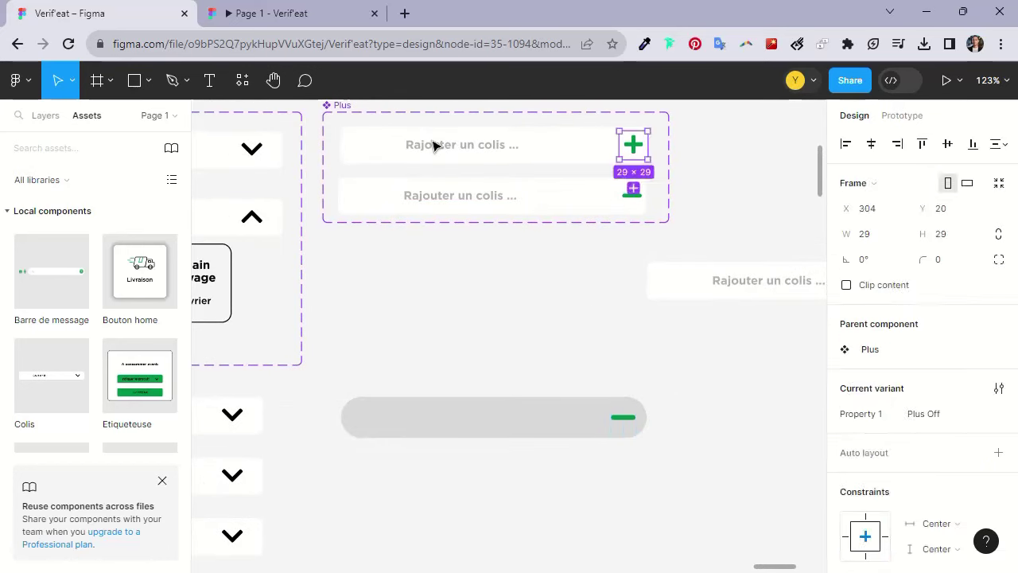
# Add a 'Rajouter un colis ...' text layer inside the grey pill, left of the green minus
pyautogui.doubleClick(437, 143)
pyautogui.hotkey('ctrl', 'c')
pyautogui.press('Escape')
pyautogui.click(508, 417)
pyautogui.press('t')
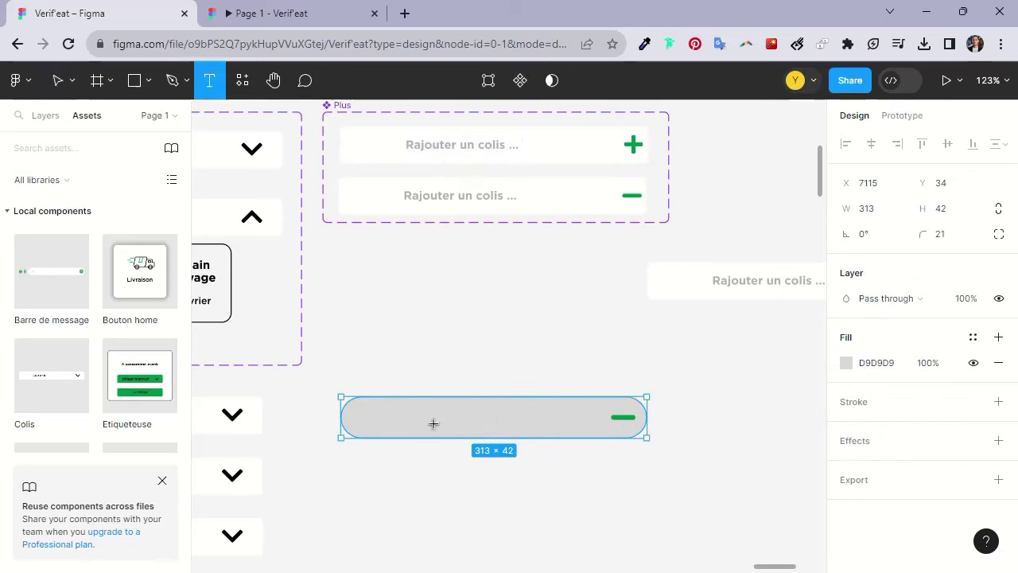
pyautogui.click(403, 413)
pyautogui.hotkey('ctrl', 'v')
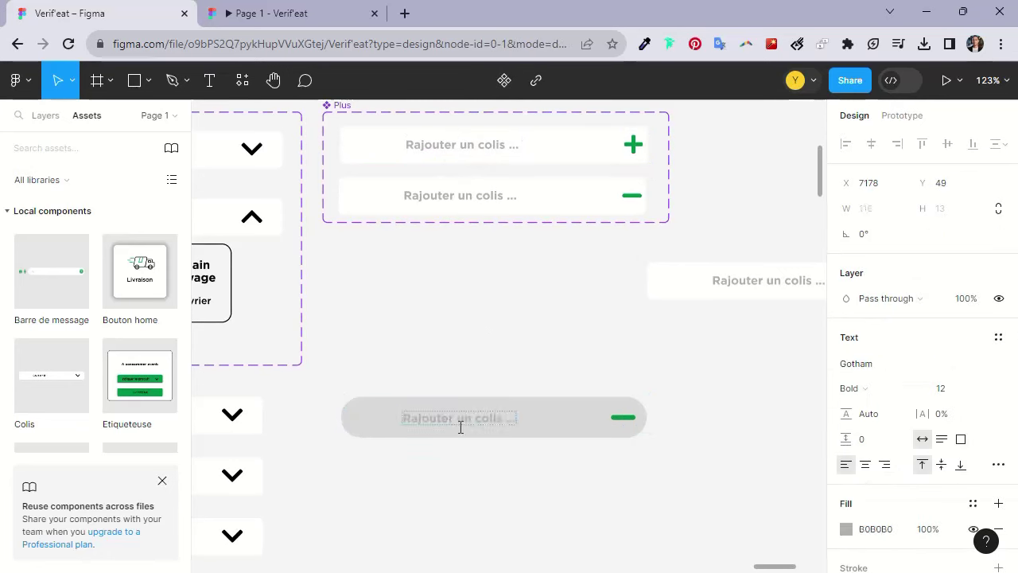
pyautogui.press('Escape')
pyautogui.click(497, 407)
pyautogui.keyDown('shift'); pyautogui.click(554, 417); pyautogui.keyUp('shift')
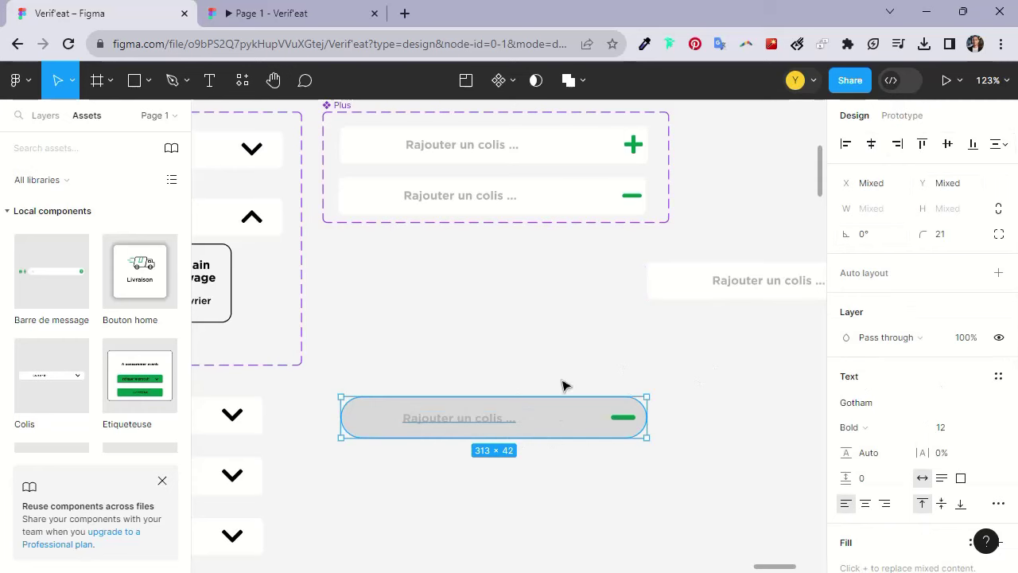
pyautogui.click(455, 379)
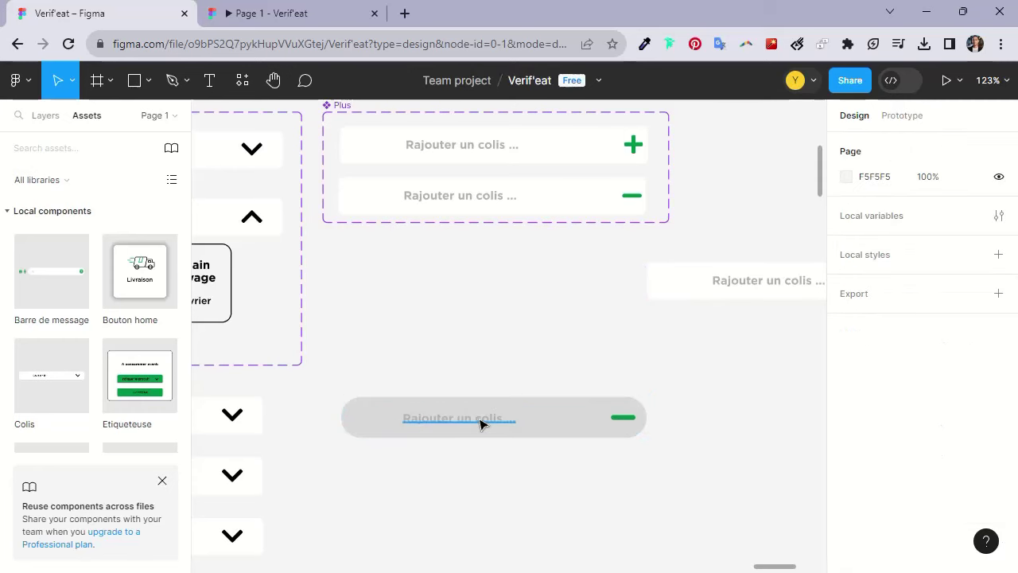
pyautogui.moveTo(526, 360); pyautogui.dragTo(476, 359)
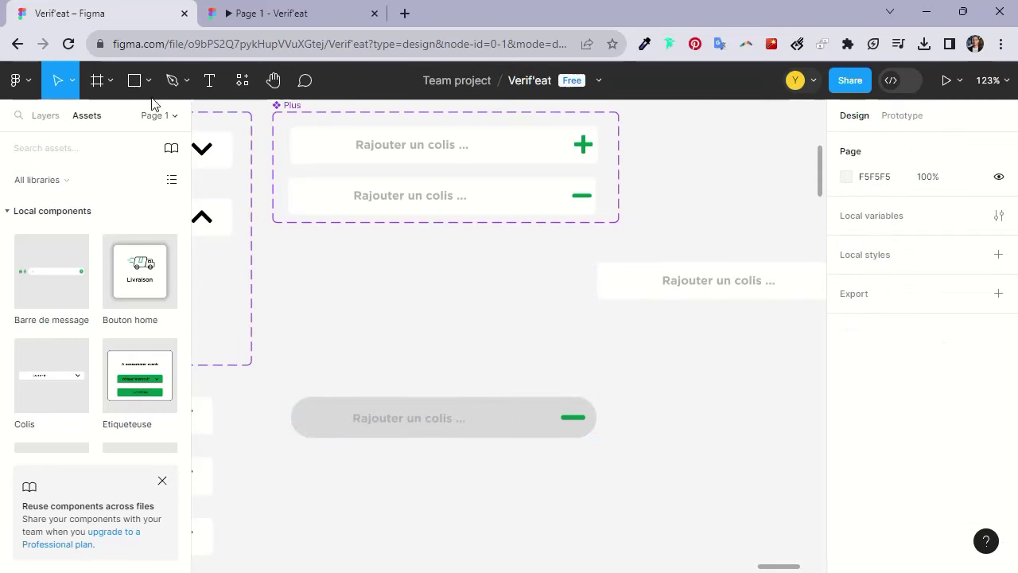
# Draw a 31×31 circle and position it at the pill's right end
pyautogui.press('o')
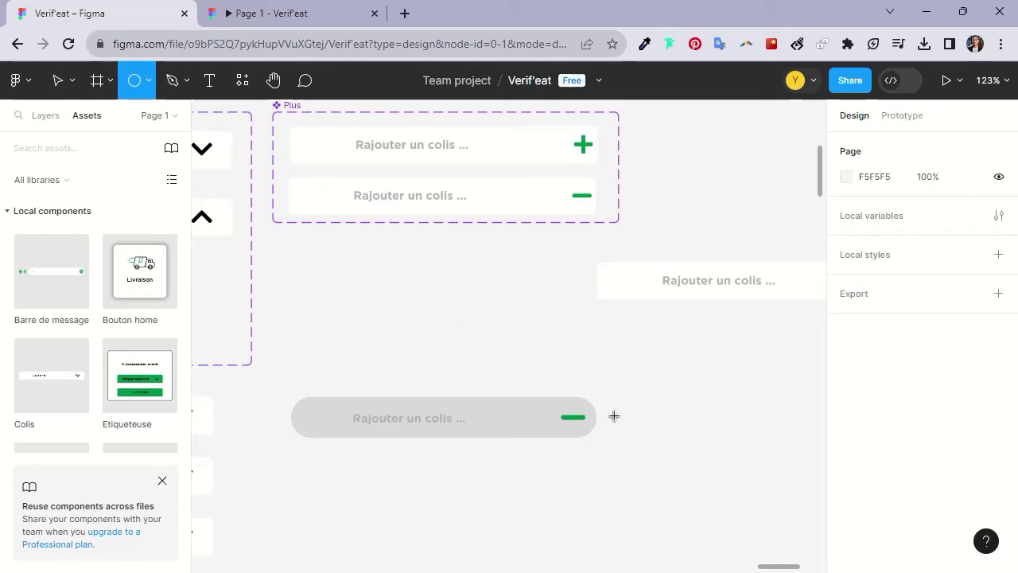
pyautogui.moveTo(558, 408); pyautogui.dragTo(586, 440)
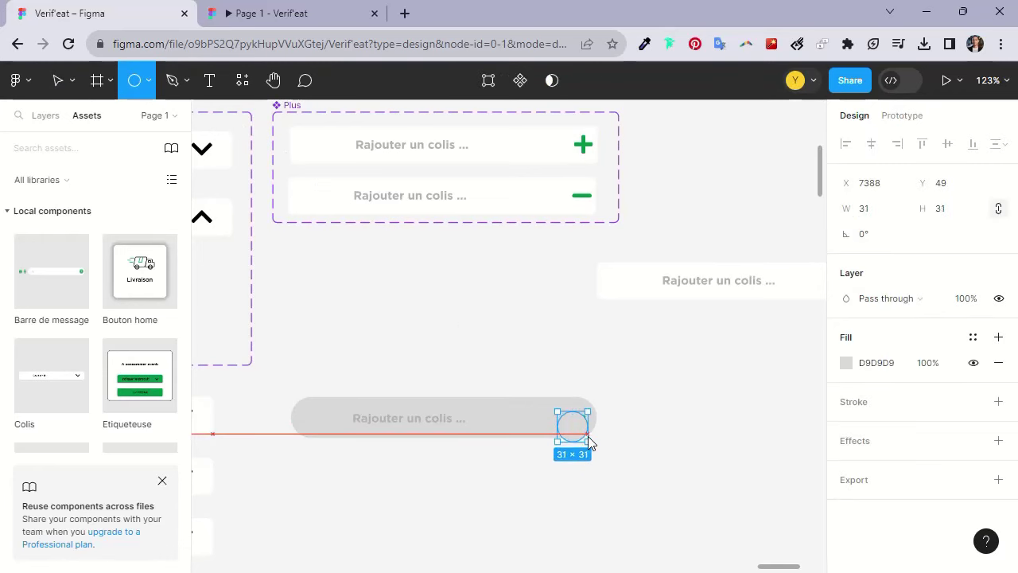
pyautogui.scroll(3, 586, 440)
pyautogui.moveTo(574, 423)
pyautogui.mouseDown()
pyautogui.moveTo(578, 412)
pyautogui.moveTo(558, 412)
pyautogui.mouseUp()
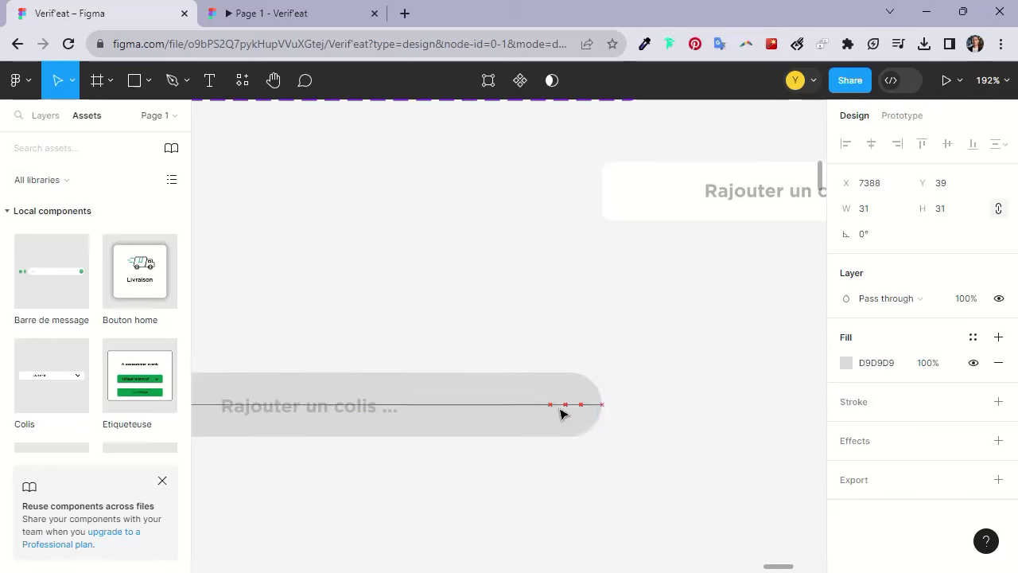
pyautogui.click(45, 115)
pyautogui.scroll(1, 268, 359)
pyautogui.scroll(2, 379, 341)
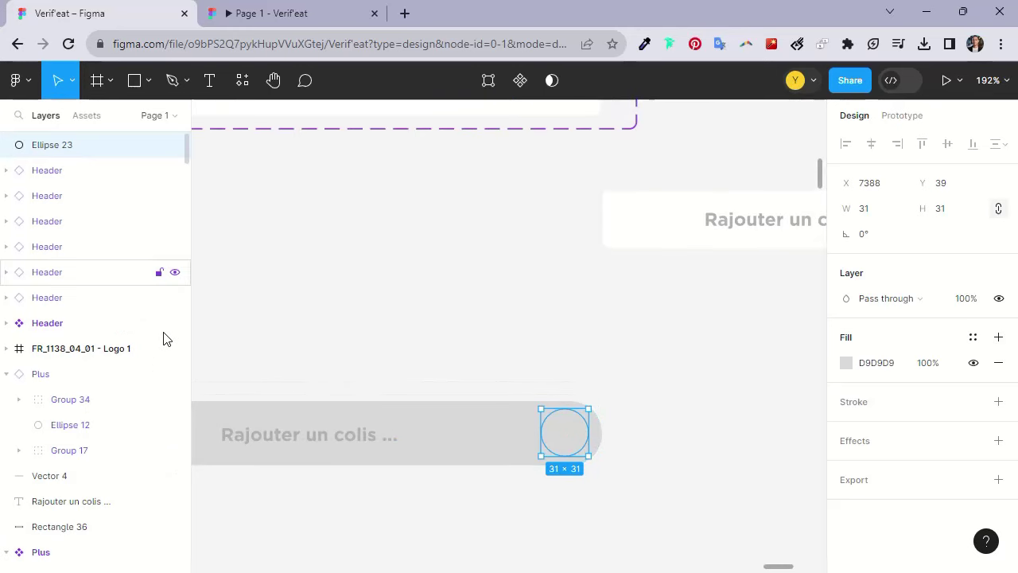
pyautogui.press('Escape')
pyautogui.click(565, 432)
pyautogui.moveTo(566, 432); pyautogui.dragTo(542, 434)
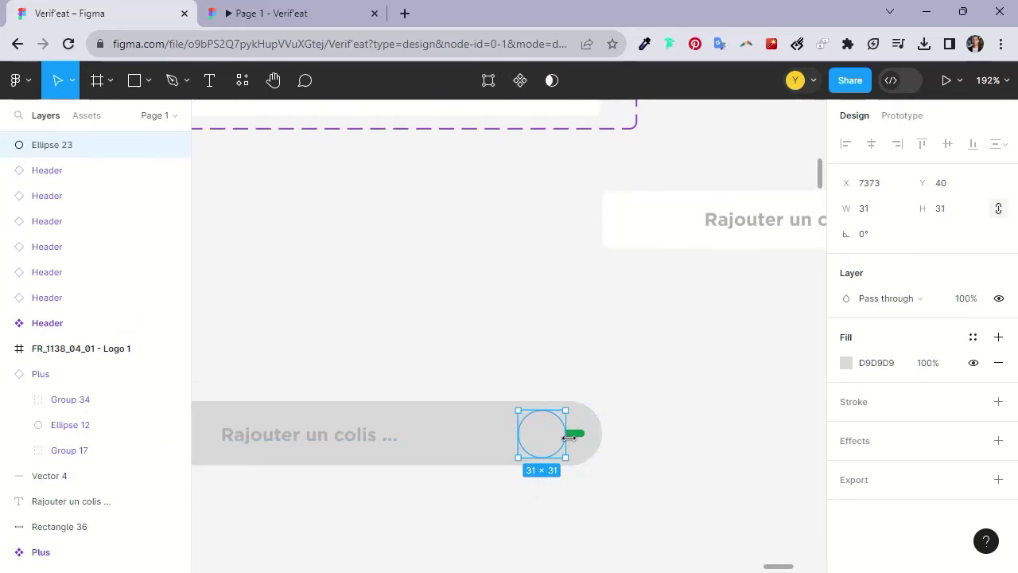
# Stack the minus bar just below the circle and group all pill parts as Group 41
pyautogui.click(576, 434)
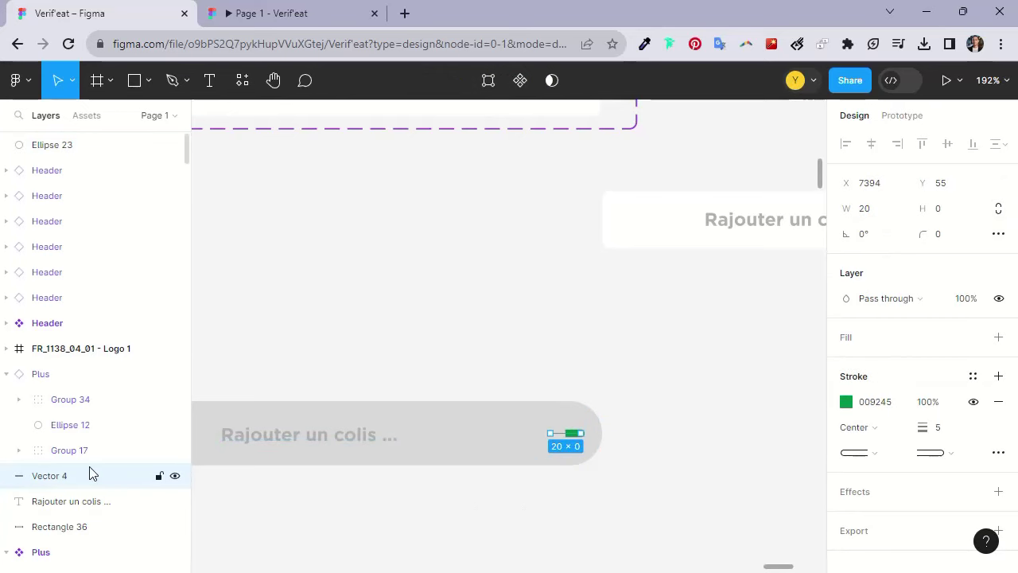
pyautogui.moveTo(77, 475); pyautogui.dragTo(68, 164)
pyautogui.moveTo(230, 337)
pyautogui.mouseDown()
pyautogui.moveTo(411, 471)
pyautogui.moveTo(675, 529)
pyautogui.mouseUp()
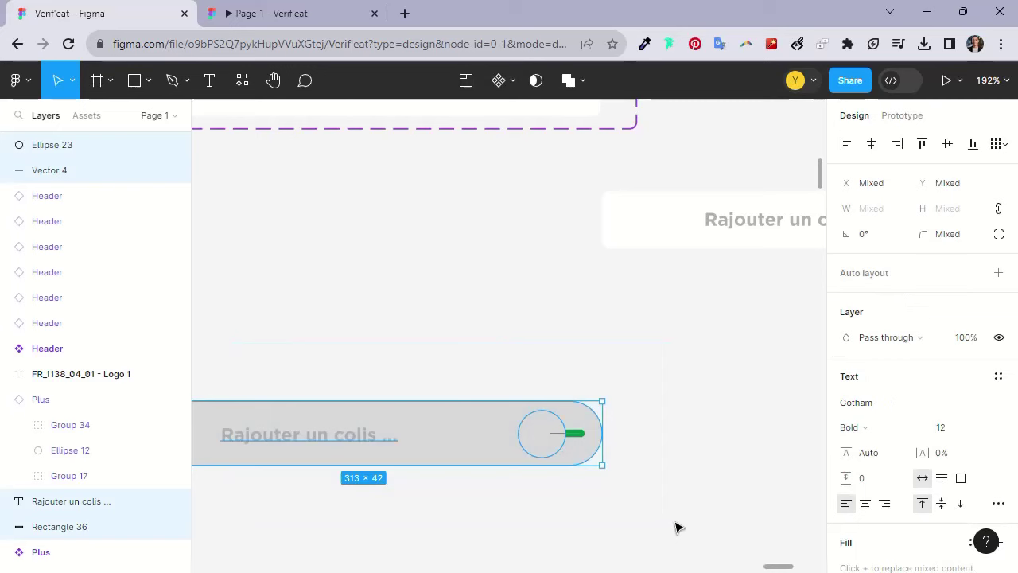
pyautogui.hotkey('ctrl', 'g')
pyautogui.click(8, 145)
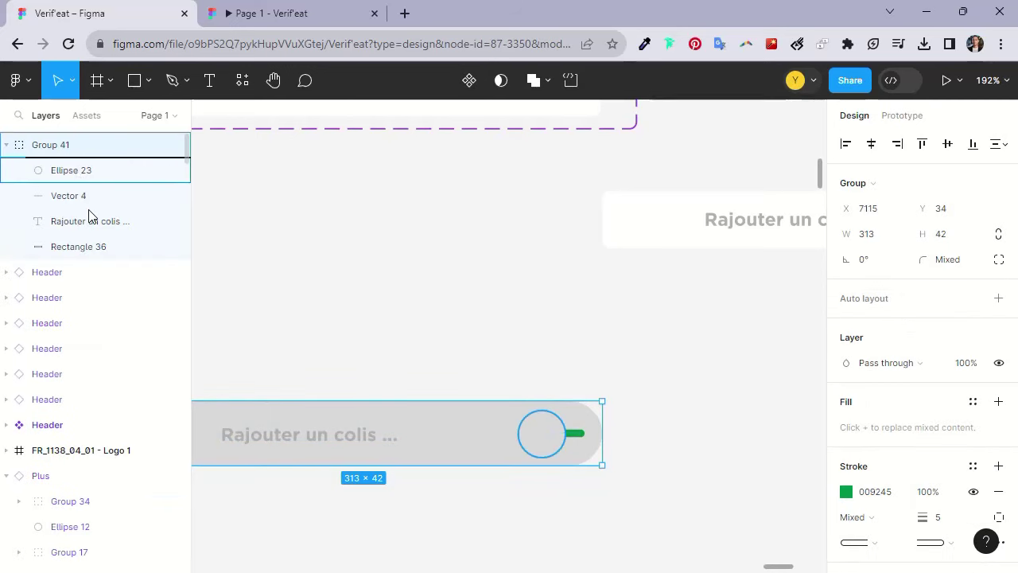
pyautogui.moveTo(72, 170)
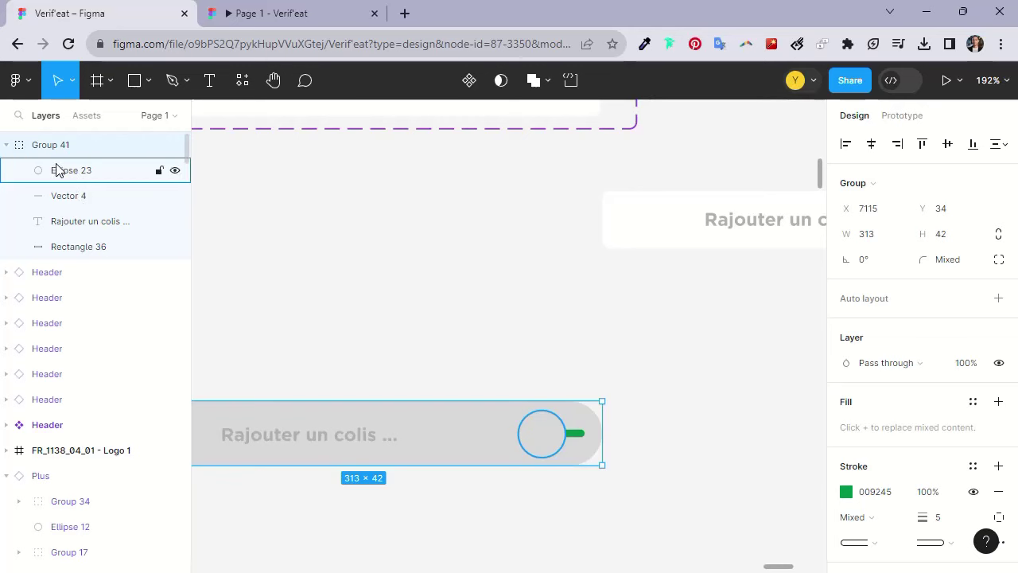
# Put the circle beneath the minus bar and centre the two on each other
pyautogui.moveTo(55, 169); pyautogui.dragTo(11, 208)
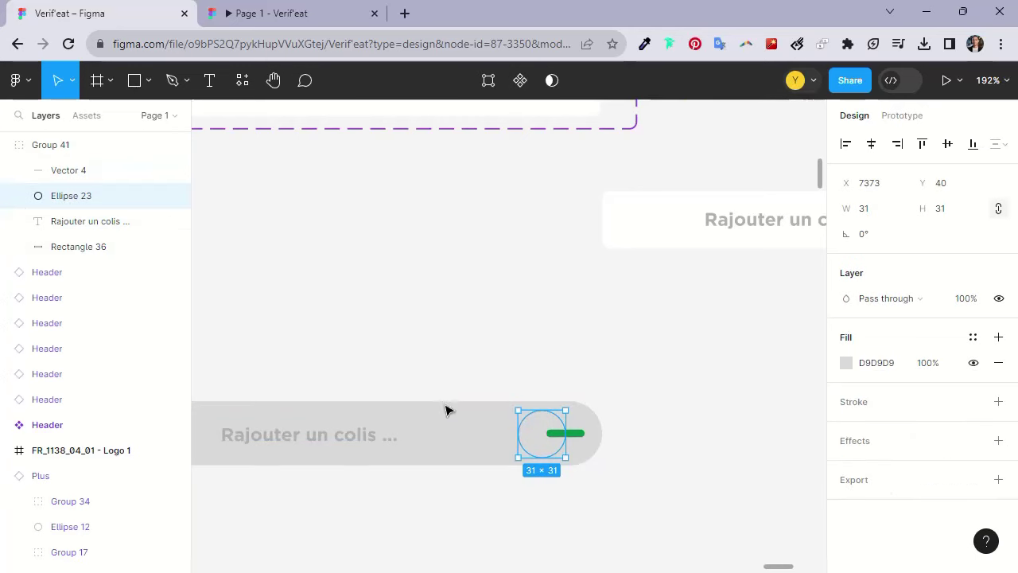
pyautogui.keyDown('shift'); pyautogui.click(107, 170); pyautogui.keyUp('shift')
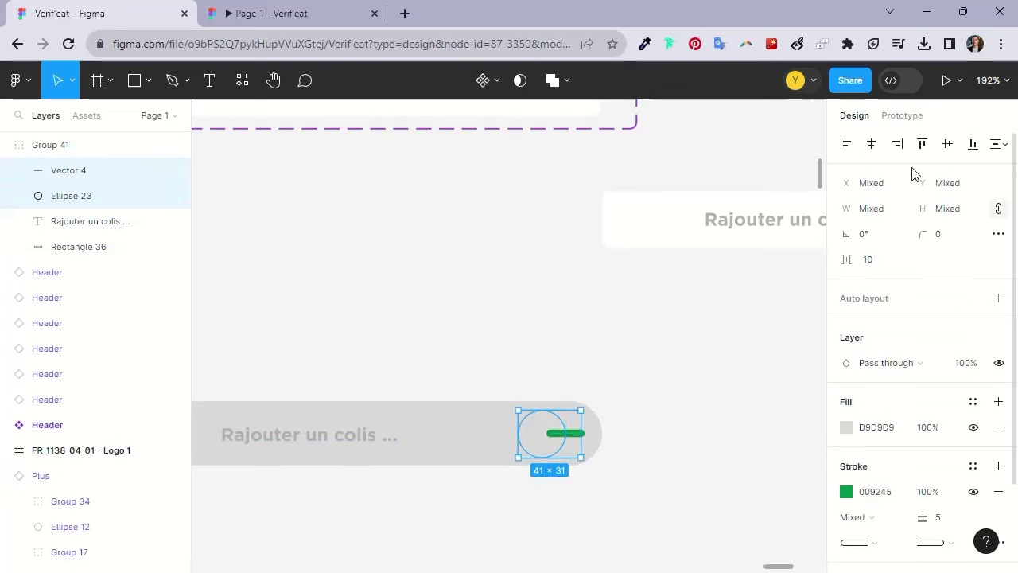
pyautogui.click(872, 143)
pyautogui.click(947, 143)
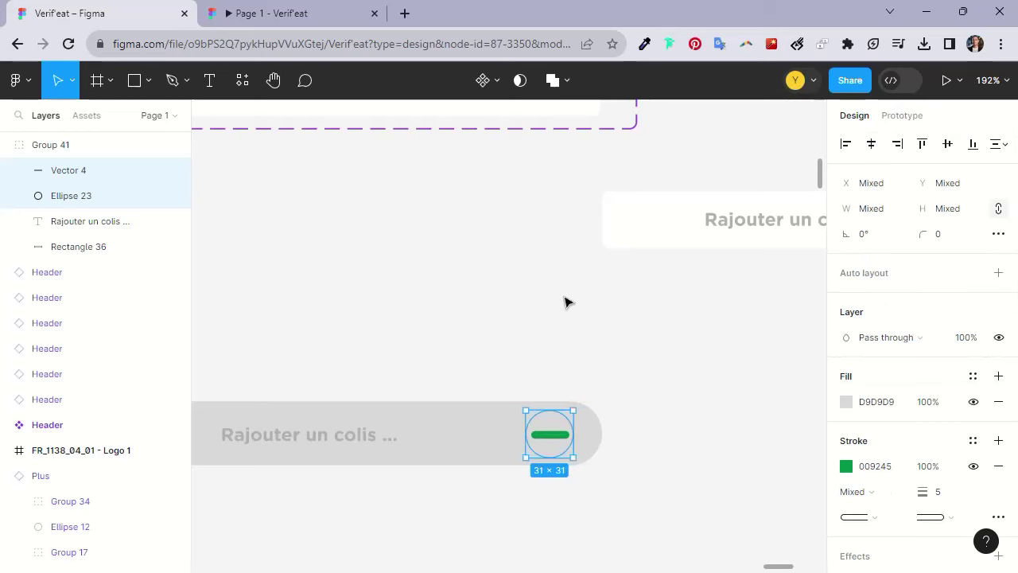
pyautogui.scroll(1, 573, 448)
pyautogui.scroll(3, 571, 444)
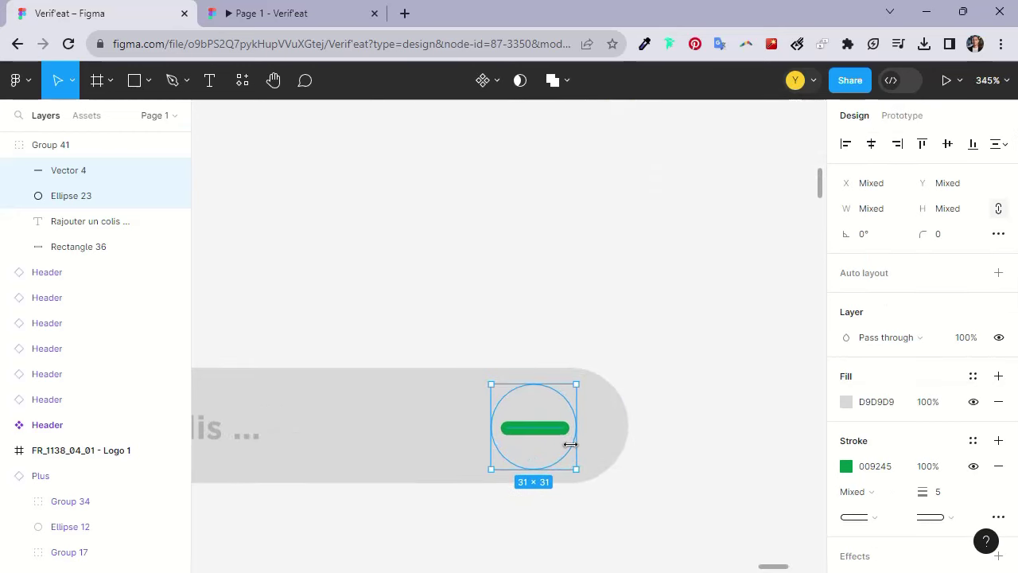
pyautogui.moveTo(581, 432); pyautogui.dragTo(579, 427)
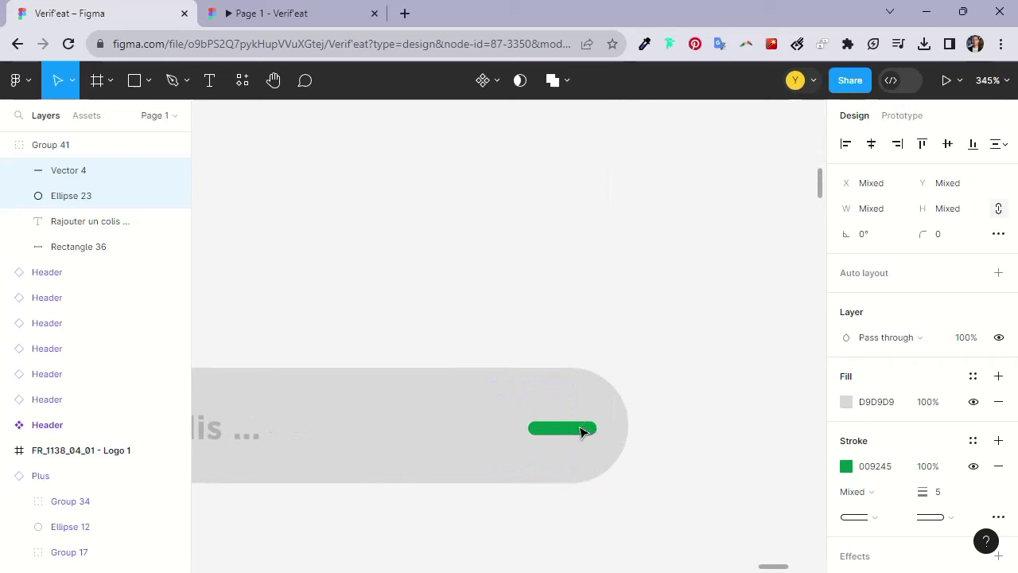
pyautogui.press('Right')
pyautogui.press('Right')
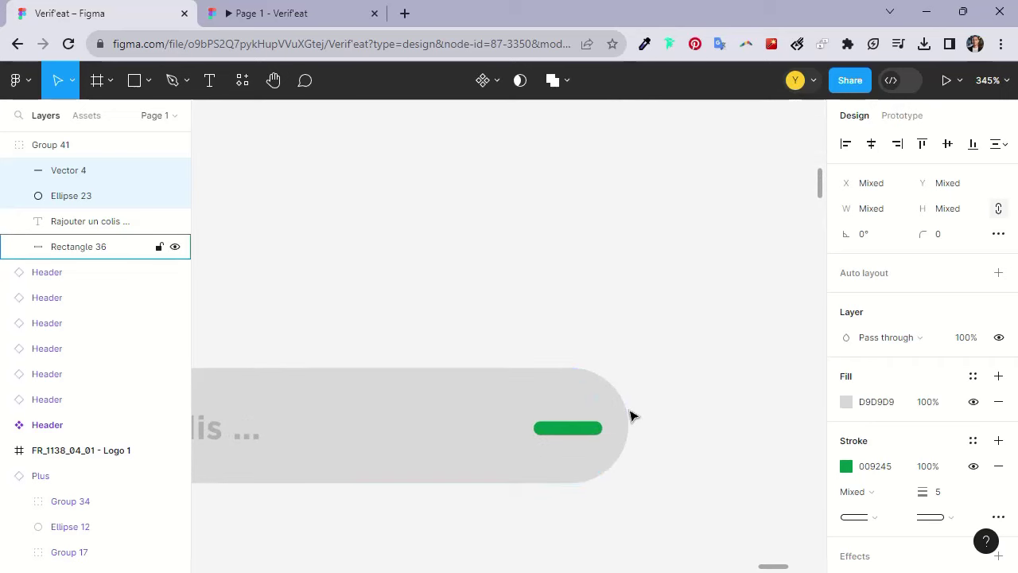
pyautogui.scroll(-2, 631, 415)
pyautogui.scroll(-2, 610, 404)
pyautogui.scroll(-2, 609, 399)
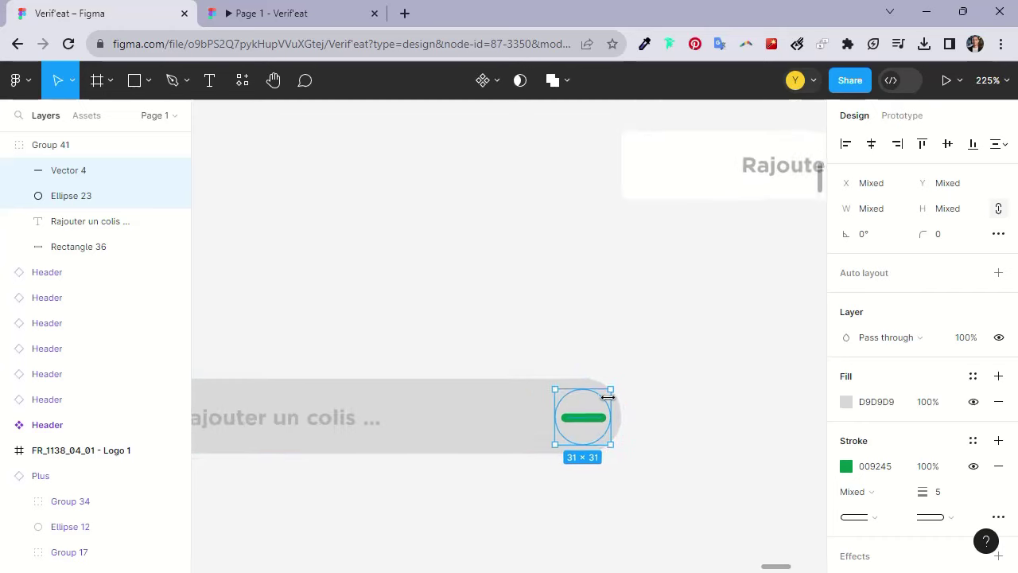
pyautogui.click(549, 364)
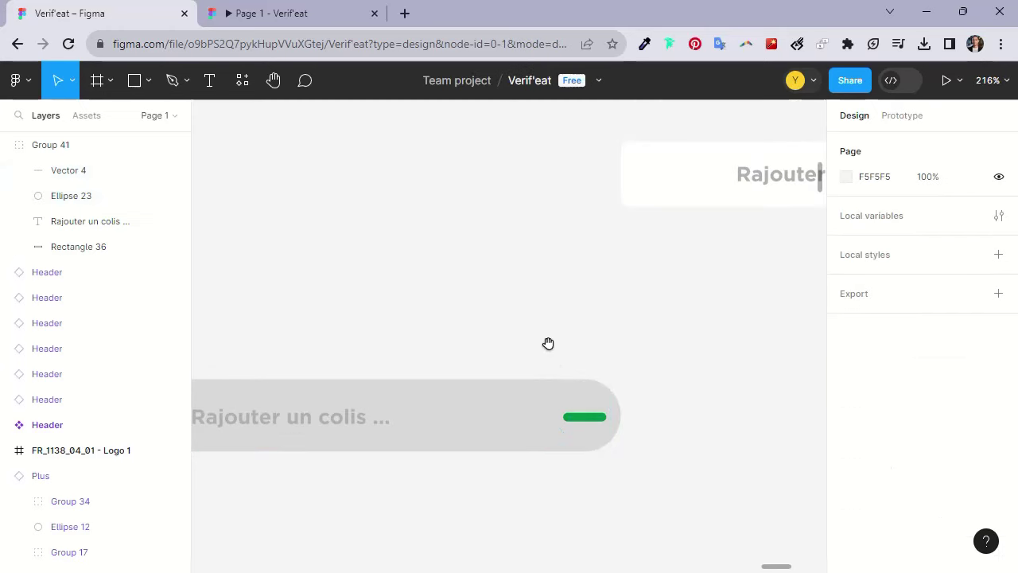
# Duplicate the green minus bar and rotate the copy 90° to form a plus
pyautogui.doubleClick(589, 421)
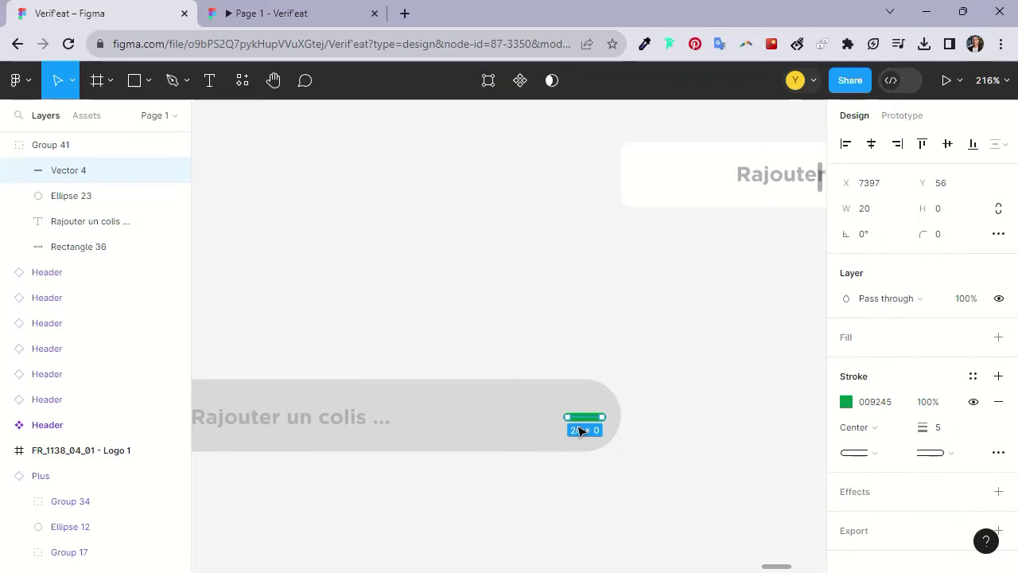
pyautogui.hotkey('ctrl', 'd')
pyautogui.click(850, 234)
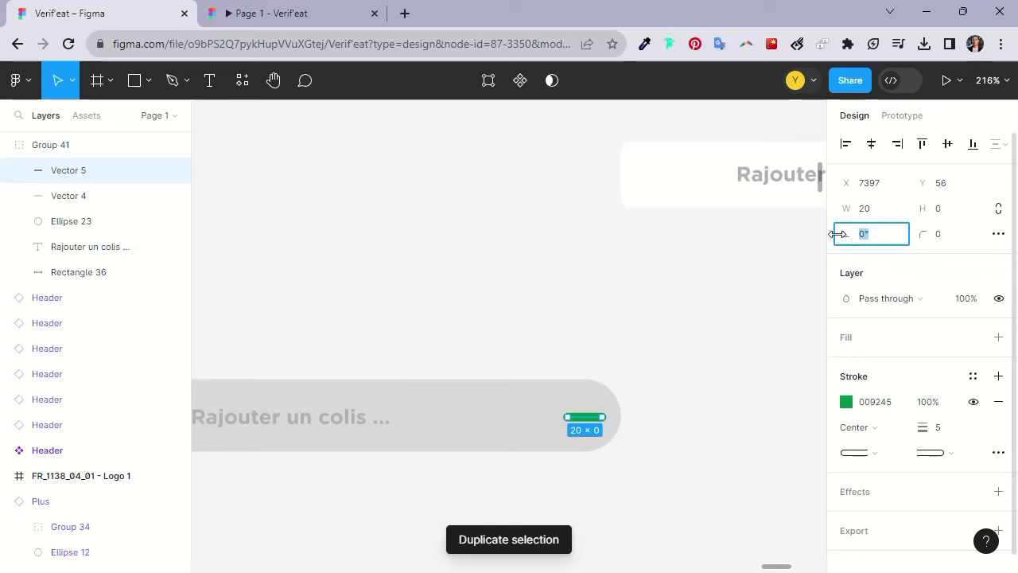
pyautogui.write('90')
pyautogui.press('Return')
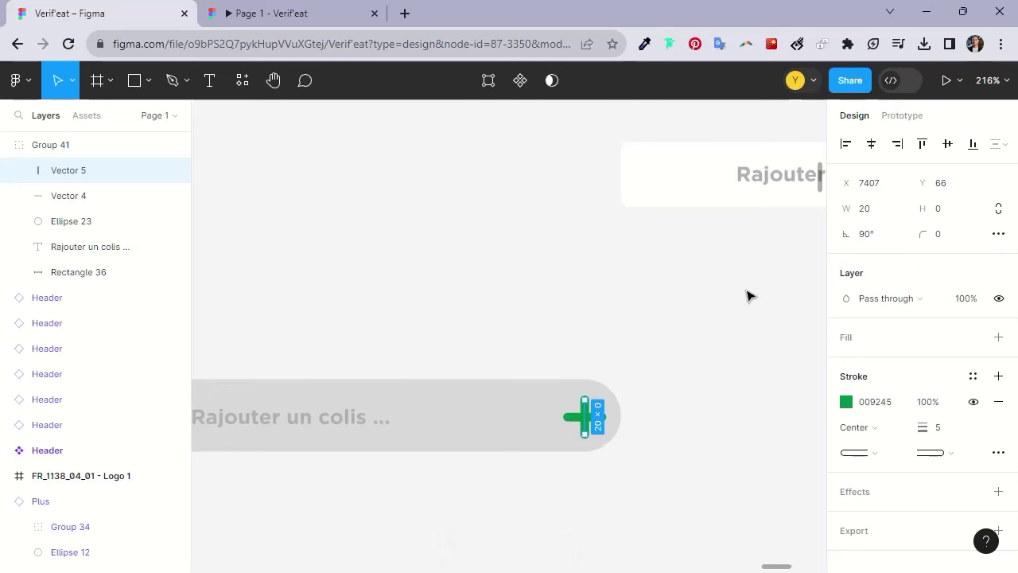
# Delete the old dashed Plus component set from the canvas
pyautogui.click(659, 331)
pyautogui.hscroll(2, 593, 332)
pyautogui.scroll(-3, 613, 334)
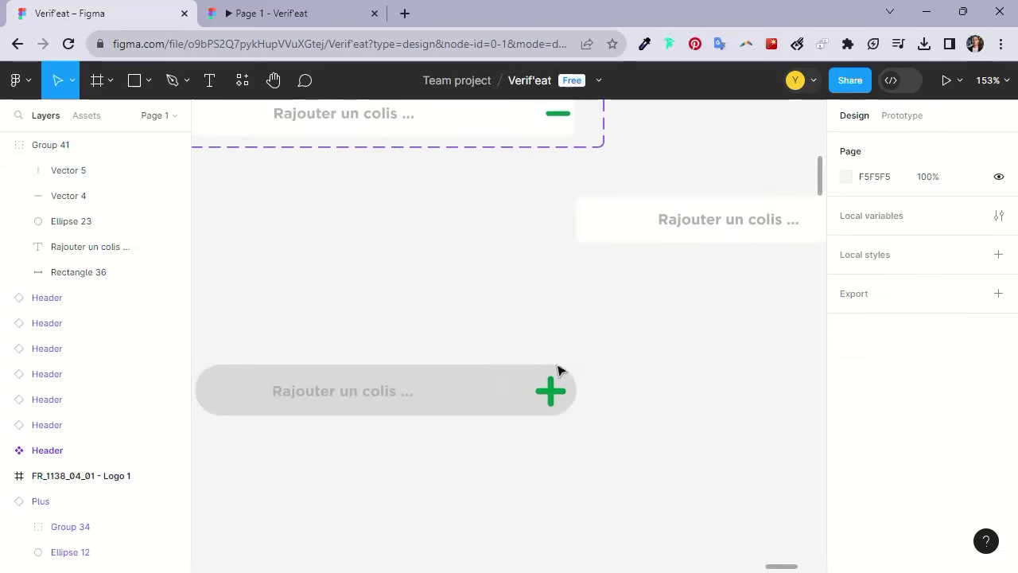
pyautogui.hscroll(-2, 449, 312)
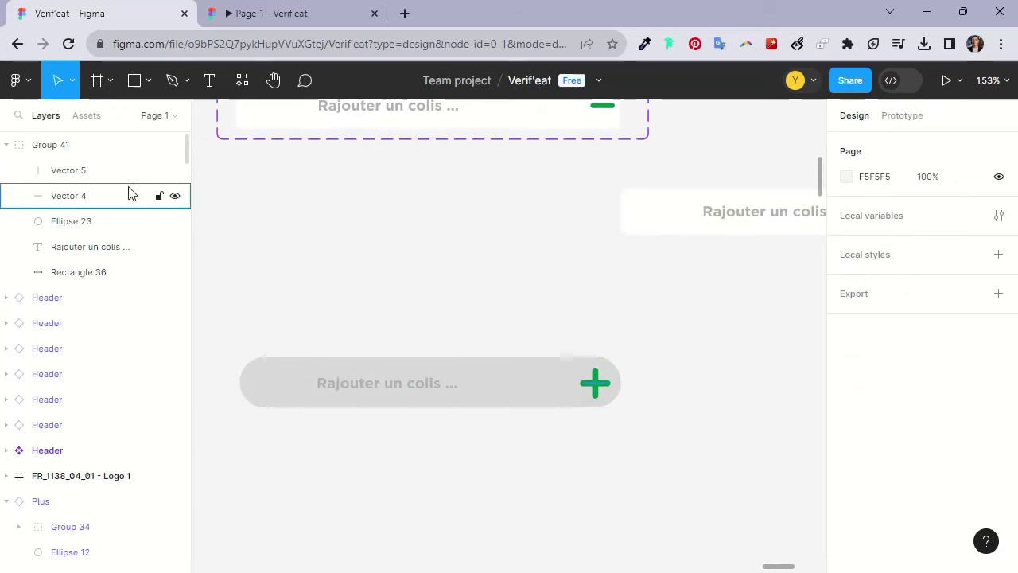
pyautogui.scroll(2, 350, 228)
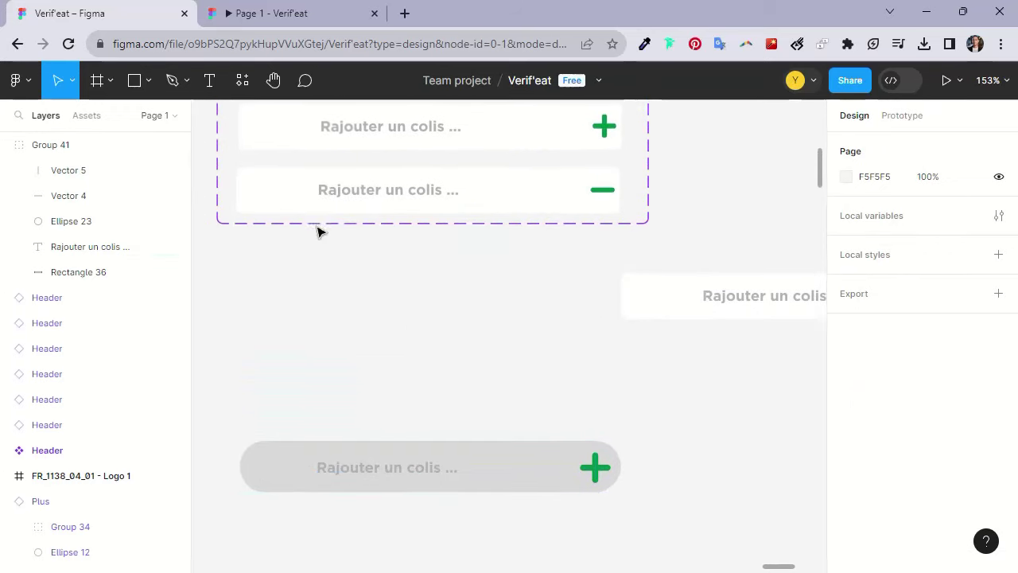
pyautogui.scroll(4, 318, 227)
pyautogui.click(234, 184)
pyautogui.press('Delete')
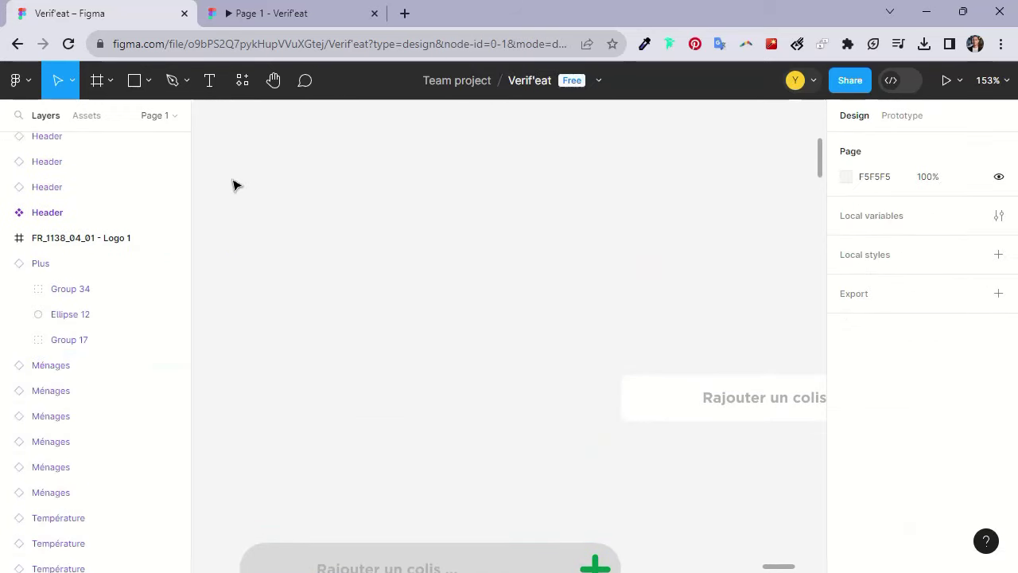
pyautogui.click(702, 394)
# Delete the old Plus instance, rename the pill group to Plus, and move it higher
pyautogui.keyDown('ctrl'); pyautogui.scroll(-5, 701, 394); pyautogui.keyUp('ctrl')
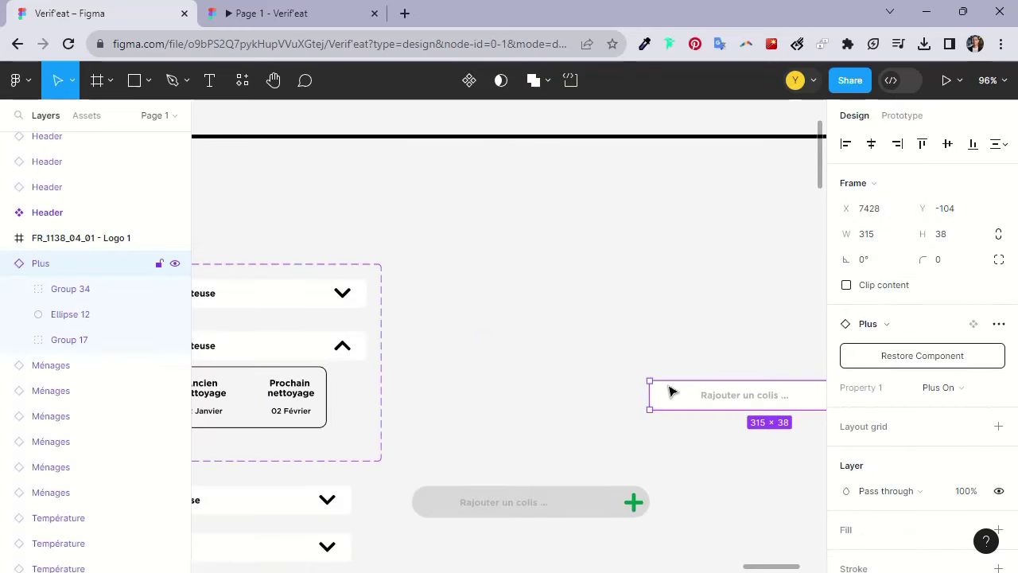
pyautogui.press('Delete')
pyautogui.moveTo(416, 440); pyautogui.dragTo(676, 565)
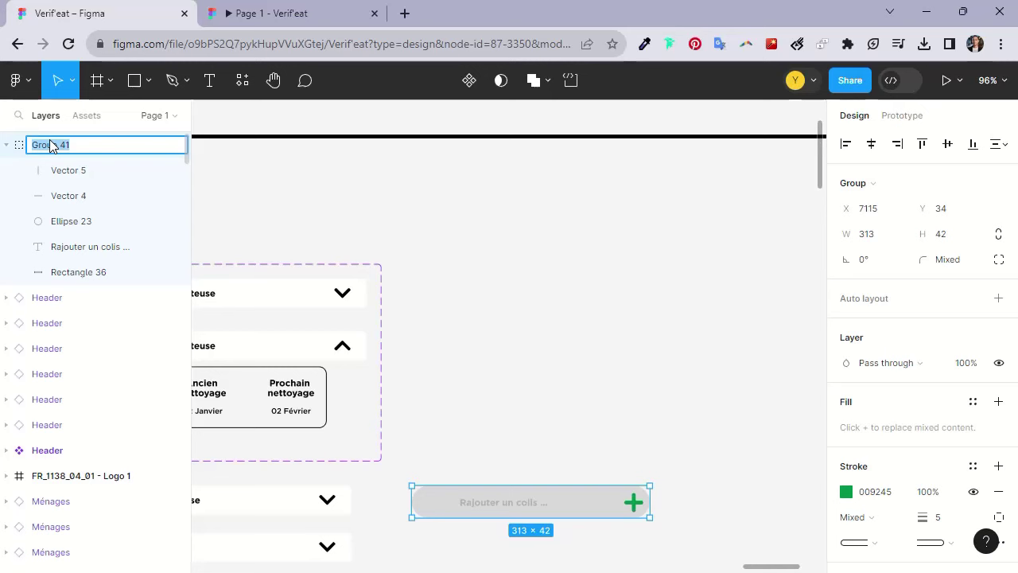
pyautogui.write('Plus')
pyautogui.press('Return')
pyautogui.moveTo(571, 496); pyautogui.dragTo(575, 307)
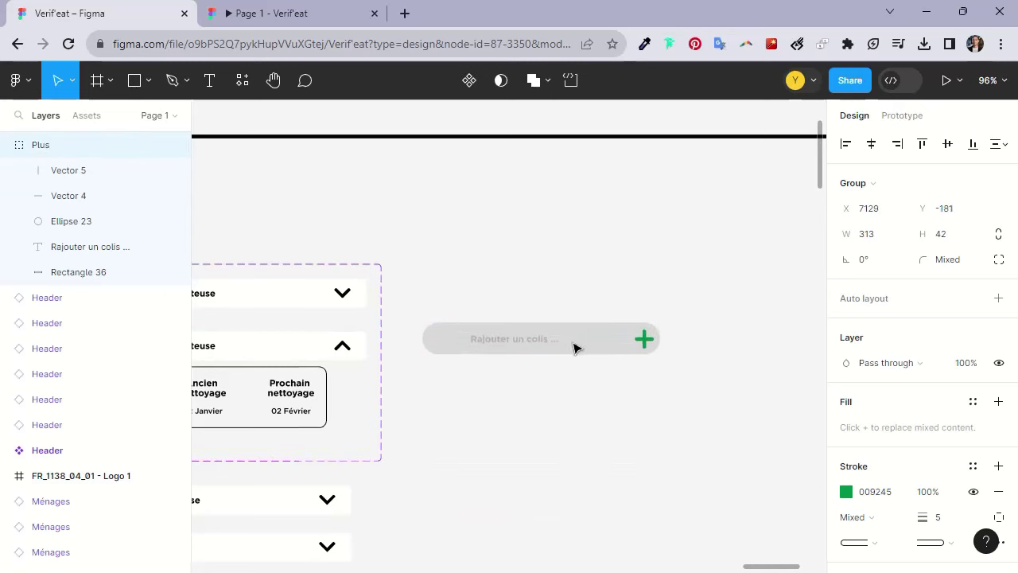
pyautogui.press('Escape')
# Change the Plus group's D9D9D9 grey fills to white FFFFFF
pyautogui.doubleClick(578, 318)
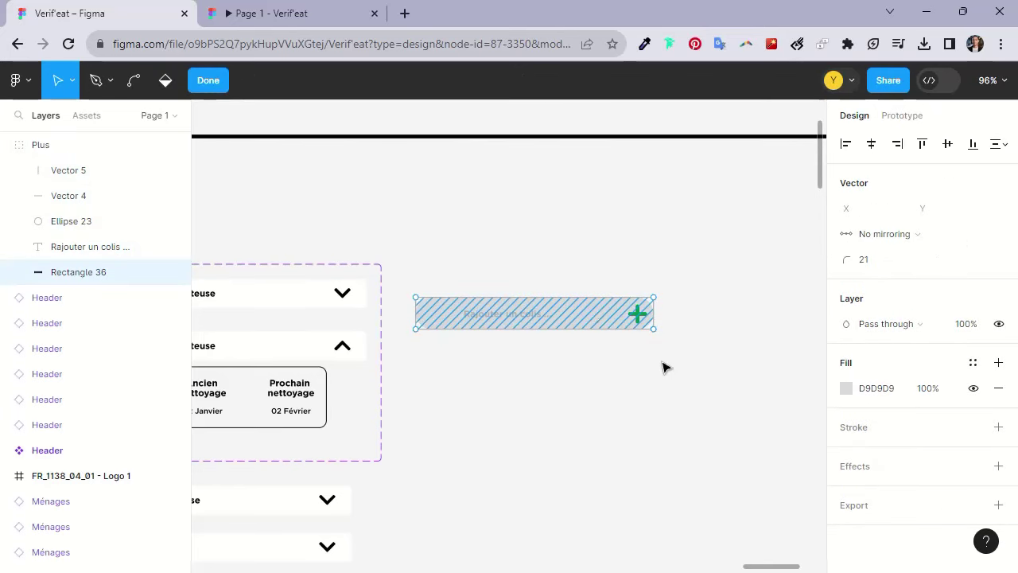
pyautogui.press('Escape')
pyautogui.click(609, 358)
pyautogui.moveTo(409, 239); pyautogui.dragTo(686, 385)
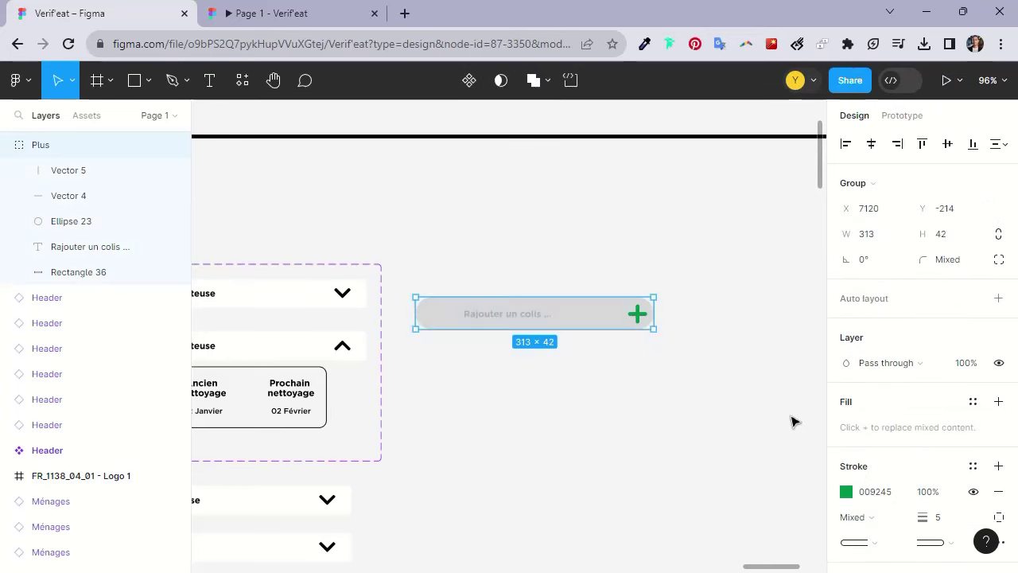
pyautogui.scroll(-3, 776, 410)
pyautogui.scroll(-3, 863, 453)
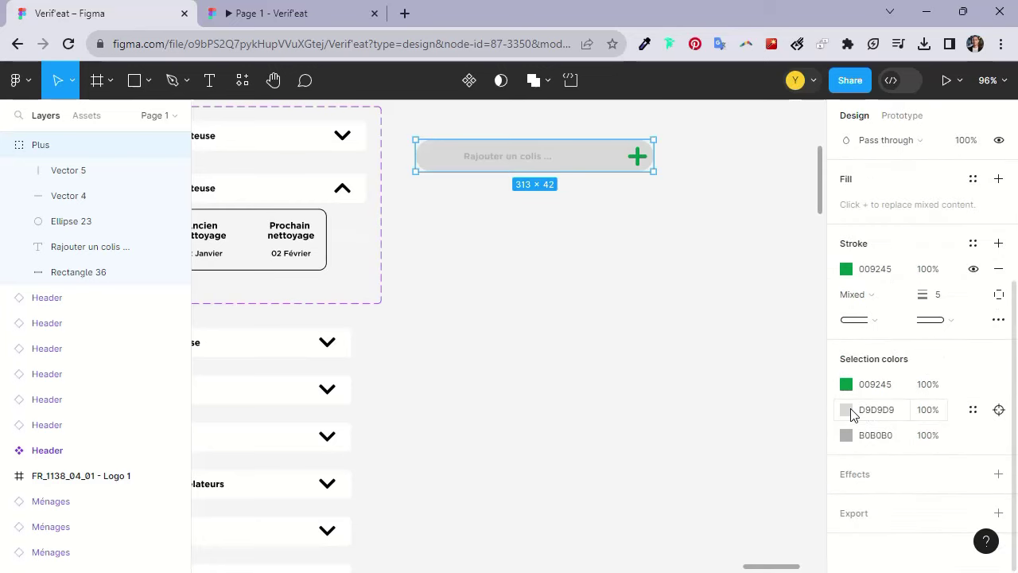
pyautogui.click(847, 410)
pyautogui.moveTo(657, 297); pyautogui.dragTo(623, 163)
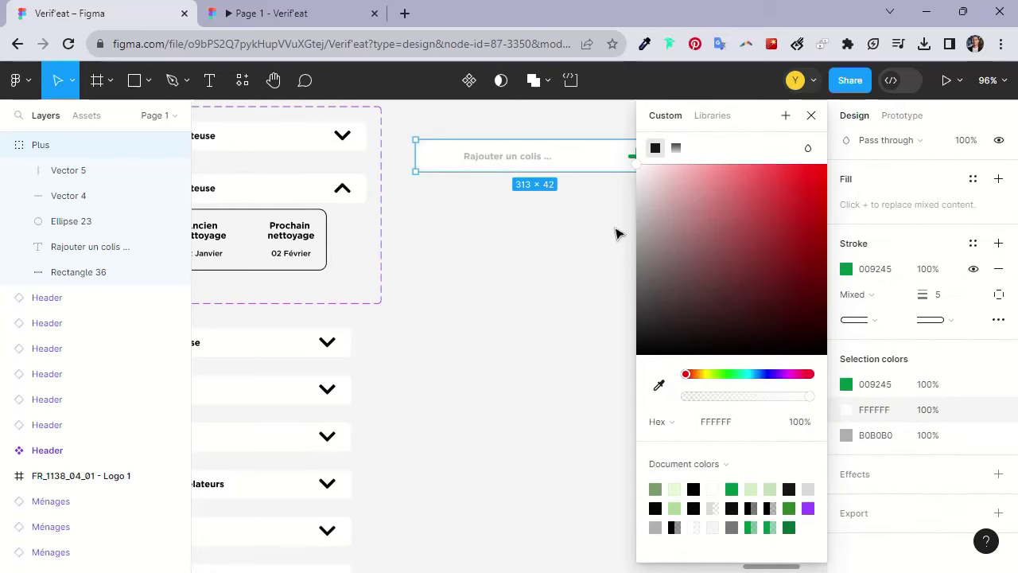
pyautogui.click(616, 231)
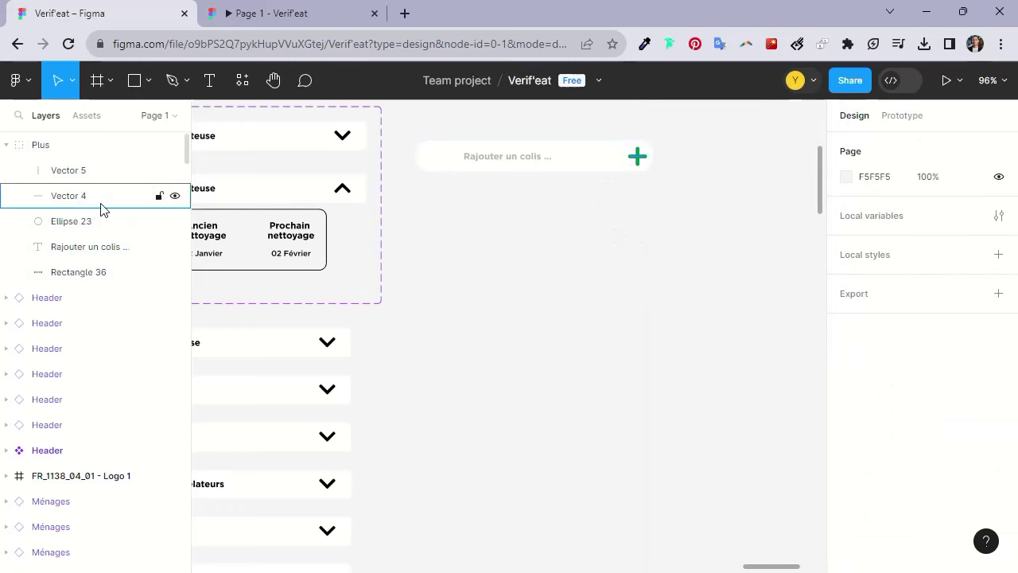
pyautogui.click(83, 222)
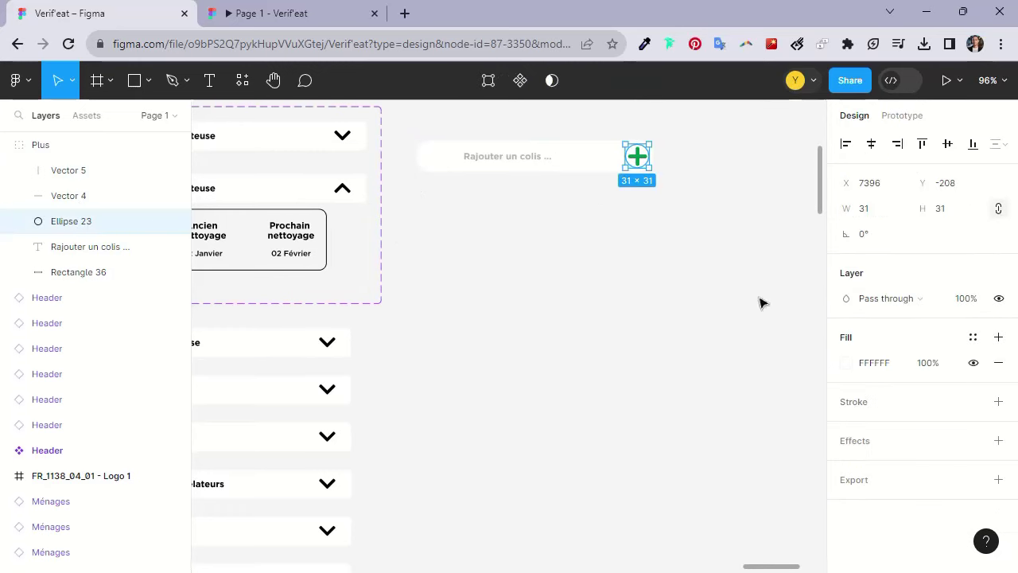
# Add a drop shadow effect to Rectangle 36, the pill's background
pyautogui.click(646, 213)
pyautogui.scroll(2, 557, 223)
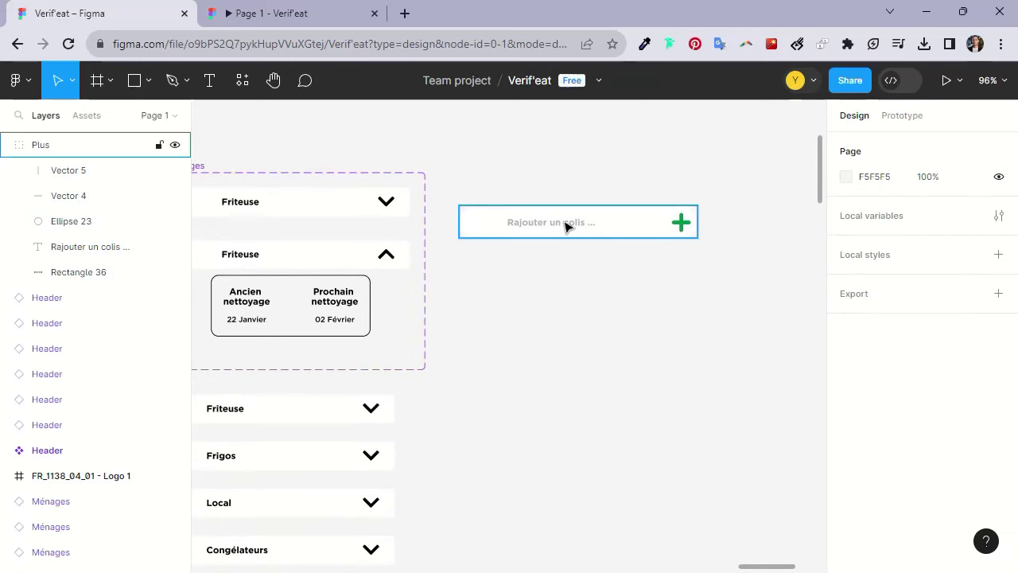
pyautogui.click(619, 223)
pyautogui.moveTo(95, 221)
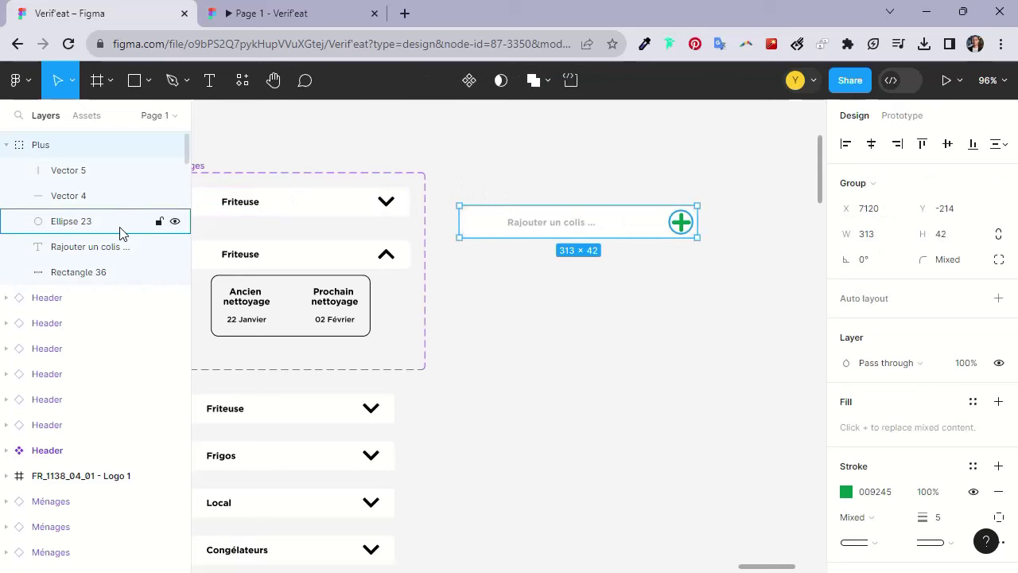
pyautogui.click(96, 272)
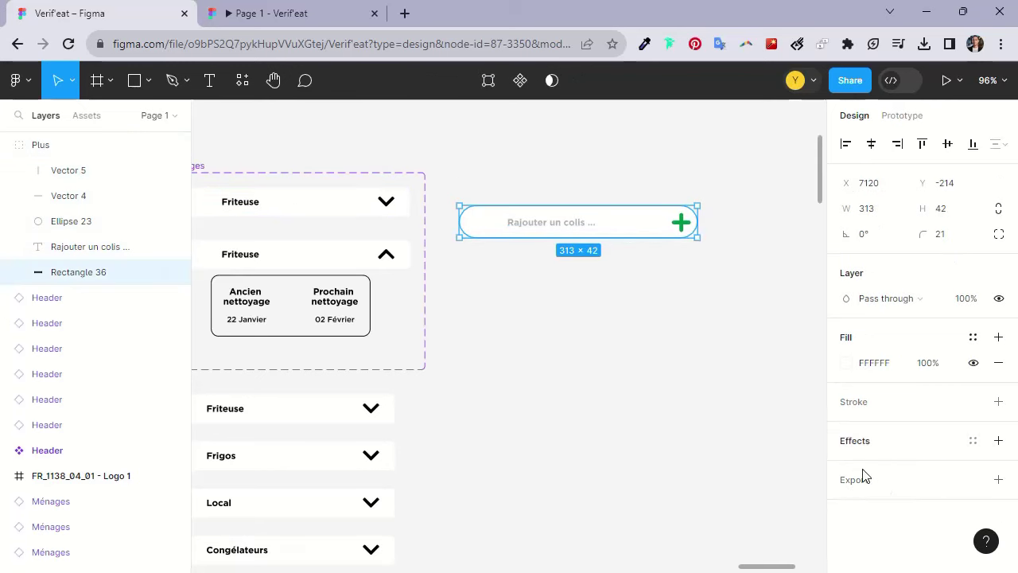
pyautogui.click(858, 447)
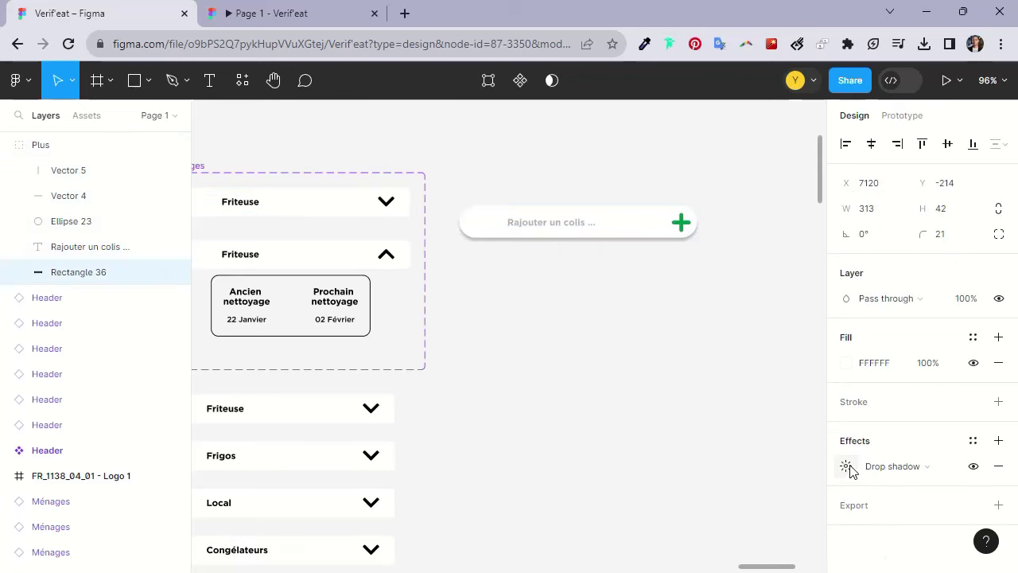
pyautogui.click(848, 468)
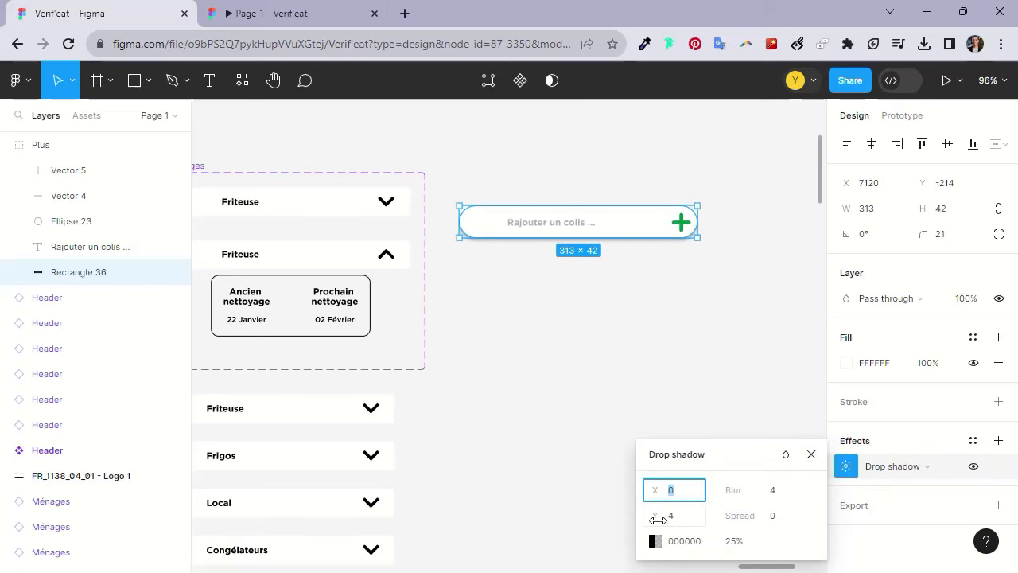
# Tweak the shadow's offset, blur and spread, entering blur 4 and spread 0
pyautogui.moveTo(659, 519); pyautogui.dragTo(660, 520)
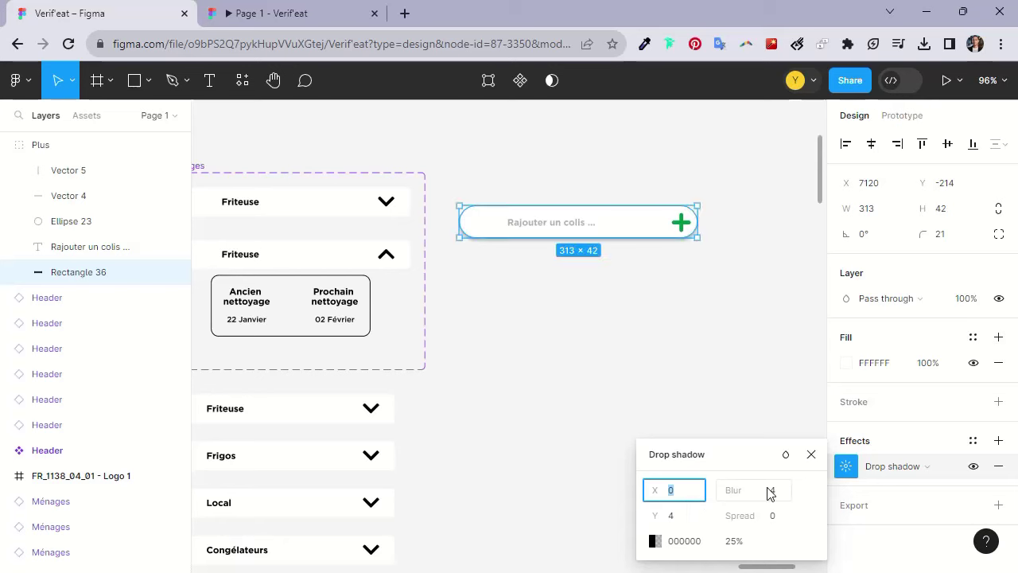
pyautogui.moveTo(759, 515); pyautogui.dragTo(765, 516)
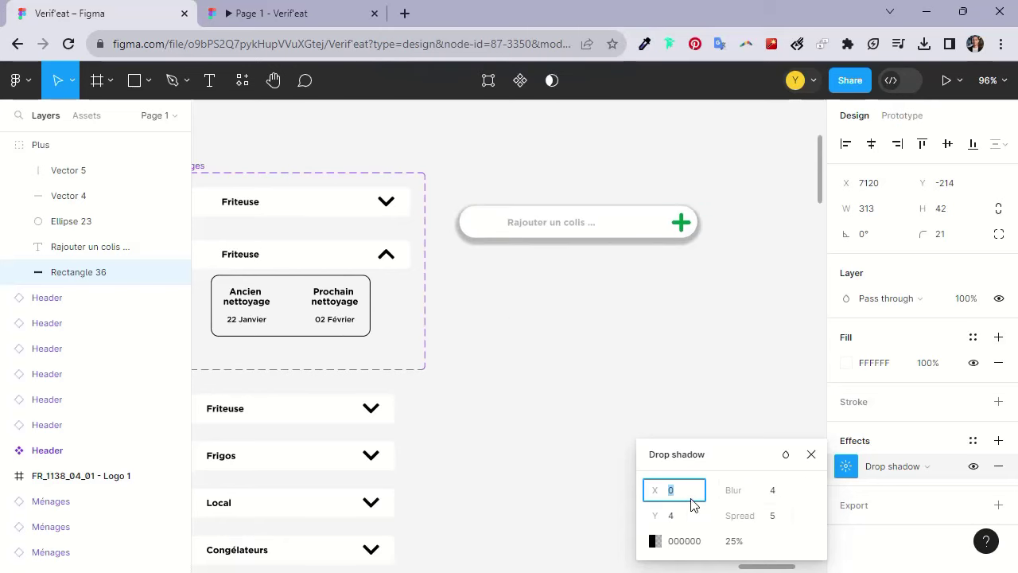
pyautogui.moveTo(739, 487)
pyautogui.mouseDown()
pyautogui.moveTo(759, 488)
pyautogui.moveTo(666, 517)
pyautogui.mouseUp()
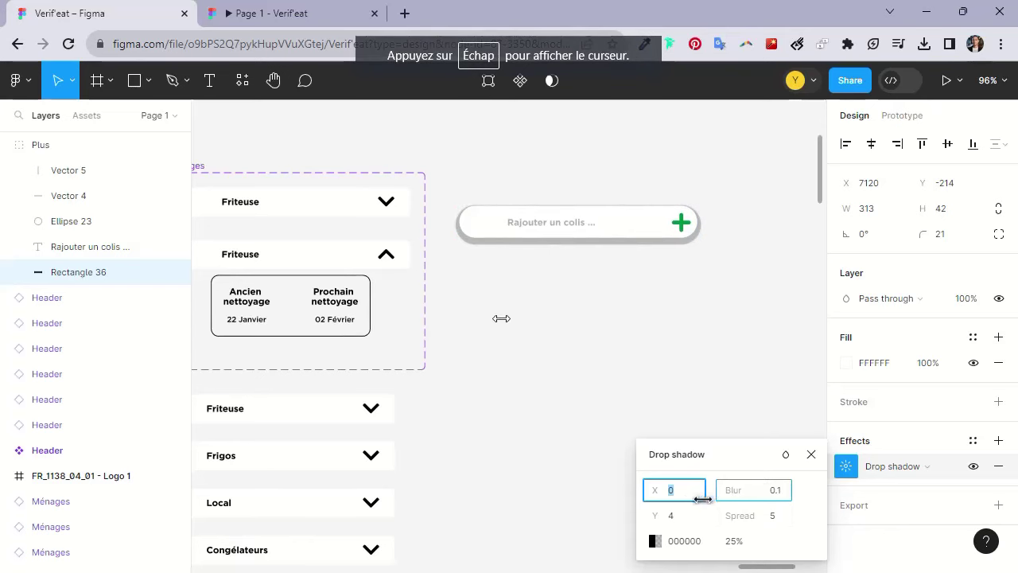
pyautogui.click(773, 500)
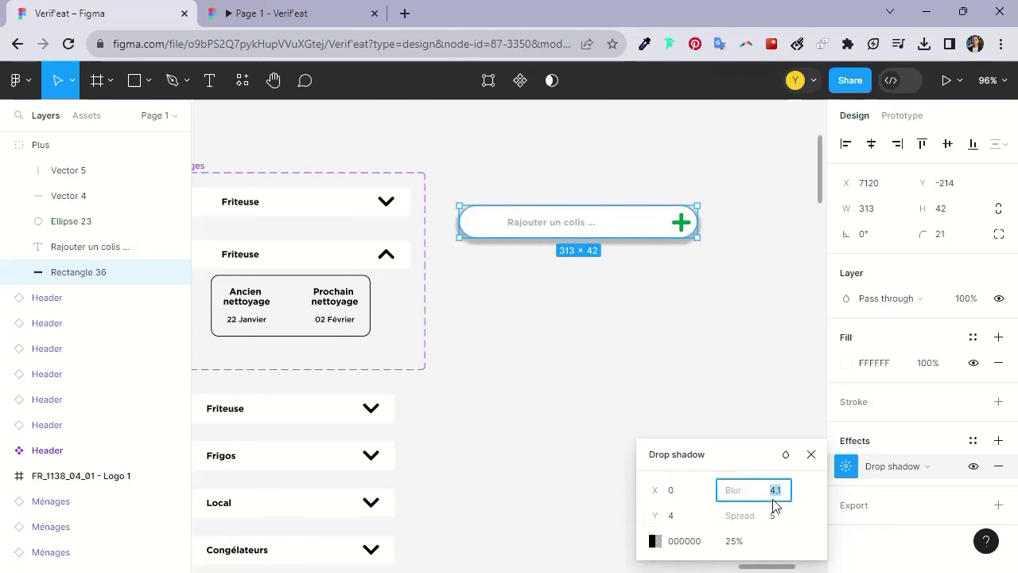
pyautogui.write('4')
pyautogui.press('Return')
pyautogui.click(667, 518)
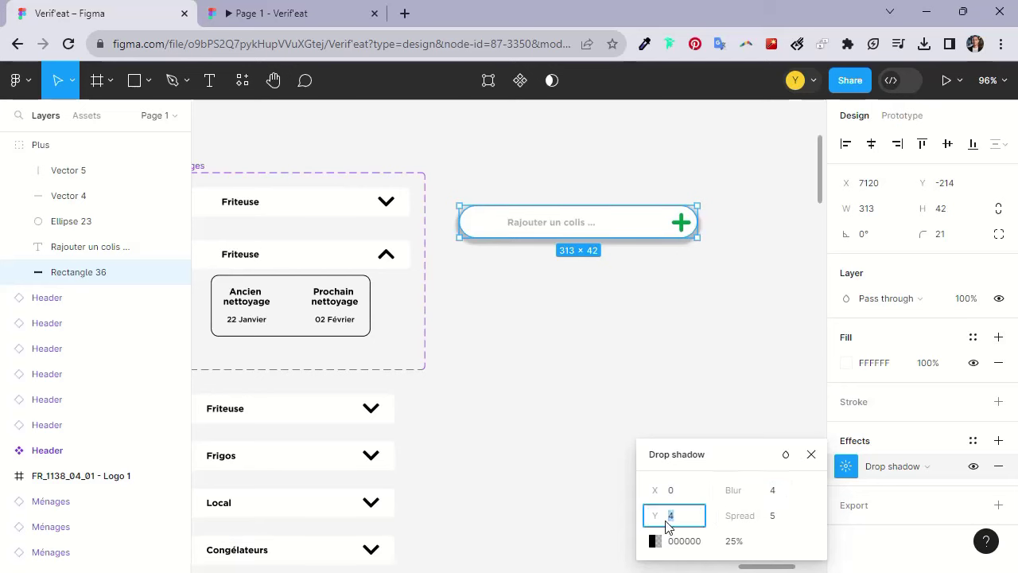
pyautogui.write('0')
pyautogui.press('Return')
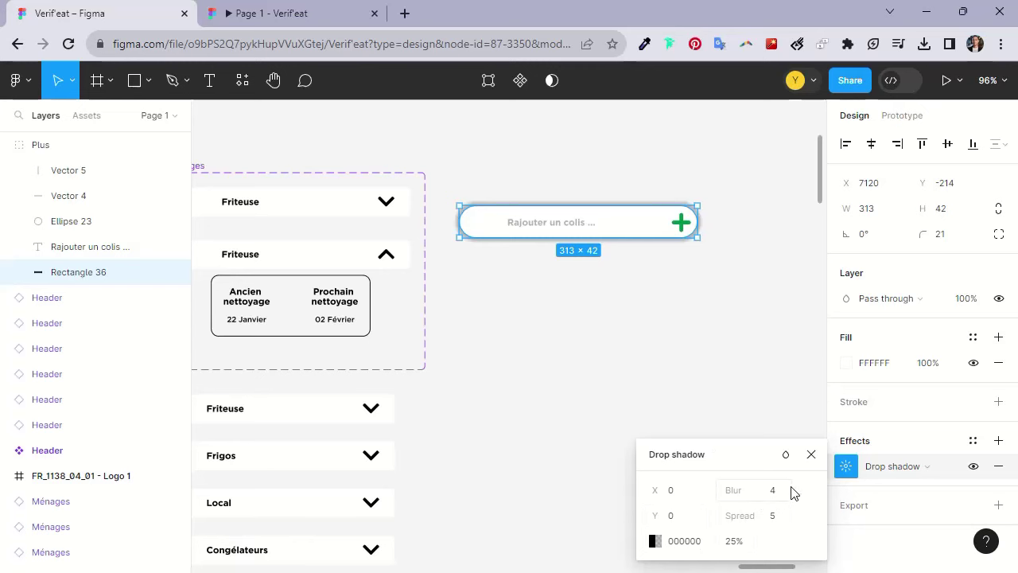
pyautogui.click(772, 516)
pyautogui.write('0')
pyautogui.press('Return')
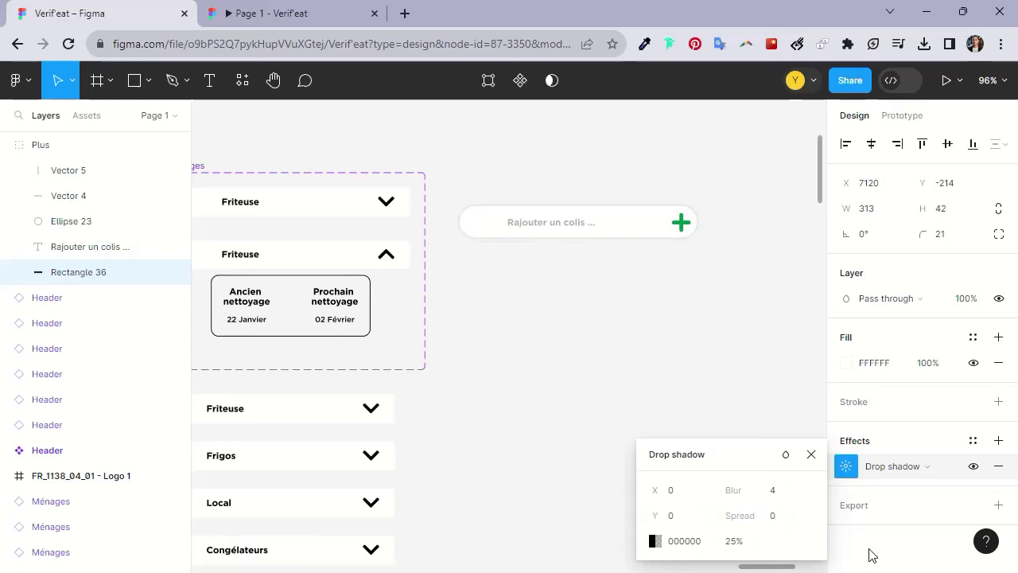
# Finalise the drop shadow at X 5, Y 5, blur 9.4 and spread 0
pyautogui.moveTo(770, 516); pyautogui.dragTo(791, 488)
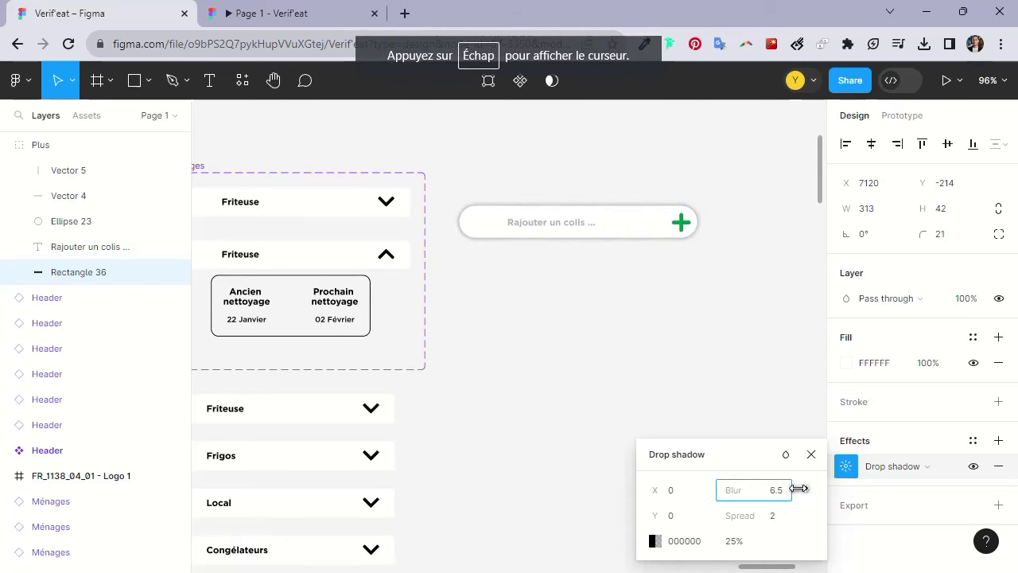
pyautogui.moveTo(798, 488); pyautogui.dragTo(680, 539)
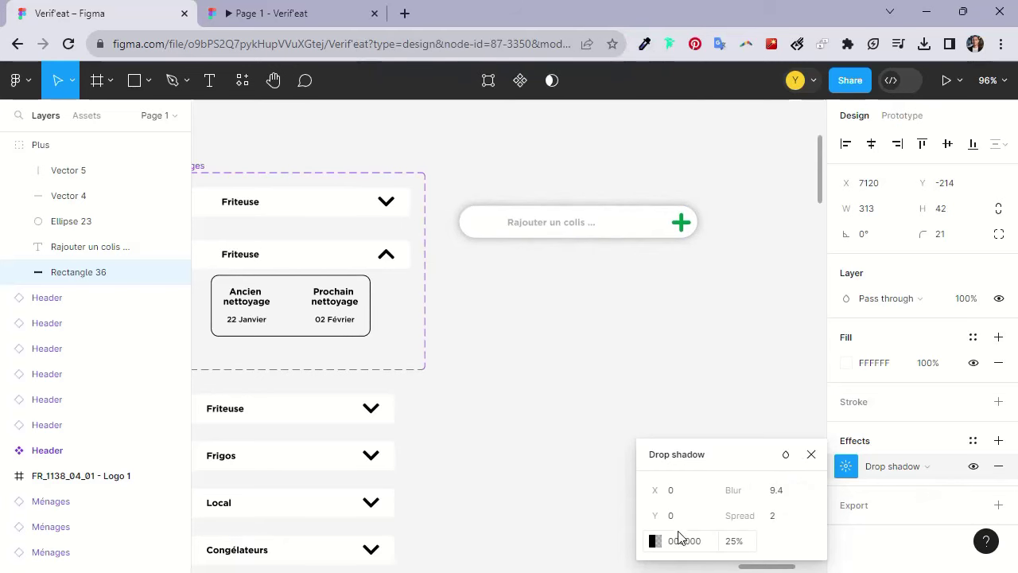
pyautogui.moveTo(660, 490)
pyautogui.mouseDown()
pyautogui.moveTo(677, 491)
pyautogui.moveTo(655, 490)
pyautogui.mouseUp()
pyautogui.click(768, 516)
pyautogui.write('0')
pyautogui.click(676, 494)
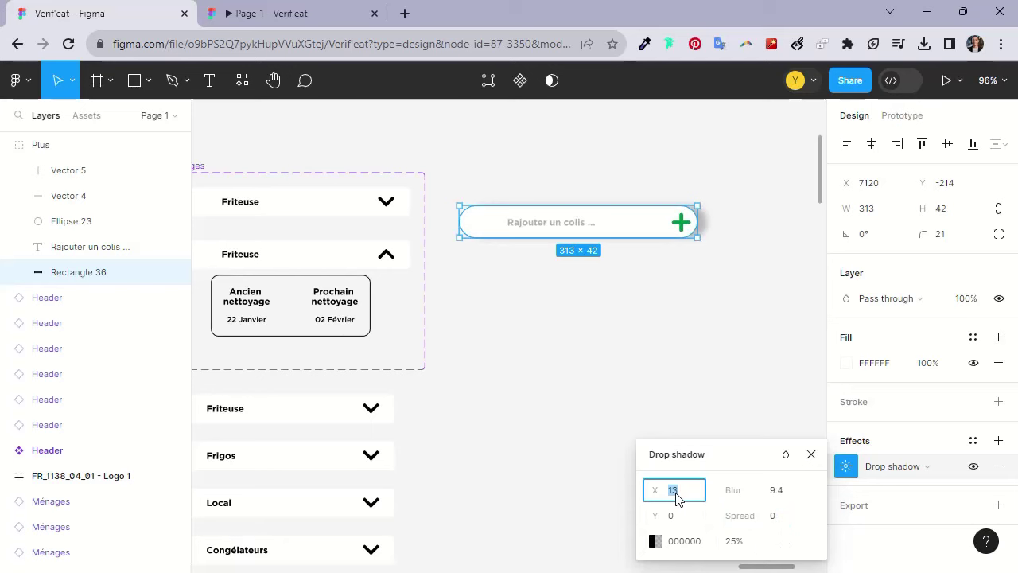
pyautogui.write('5')
pyautogui.press('Return')
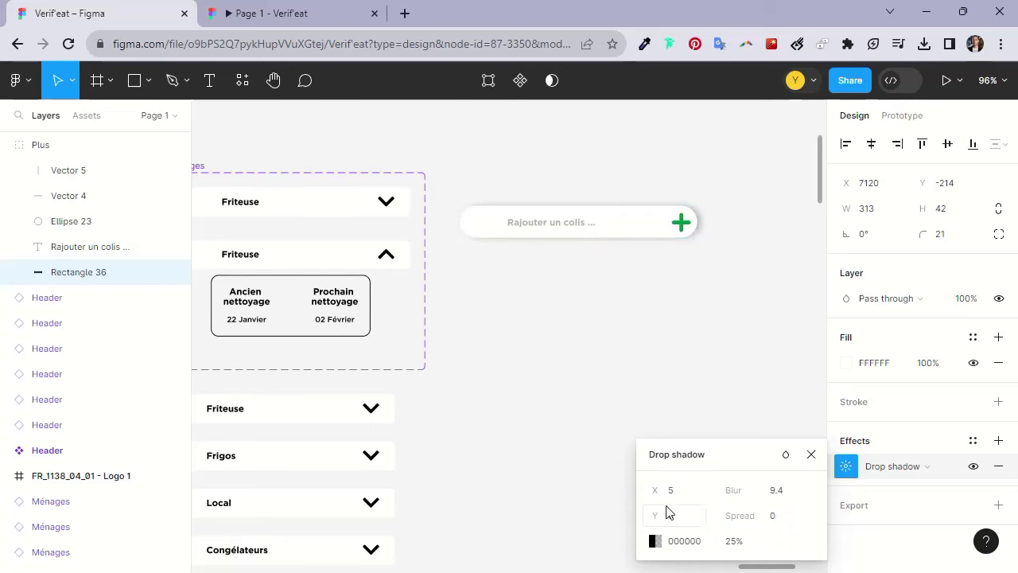
pyautogui.click(668, 514)
pyautogui.write('5')
pyautogui.press('Return')
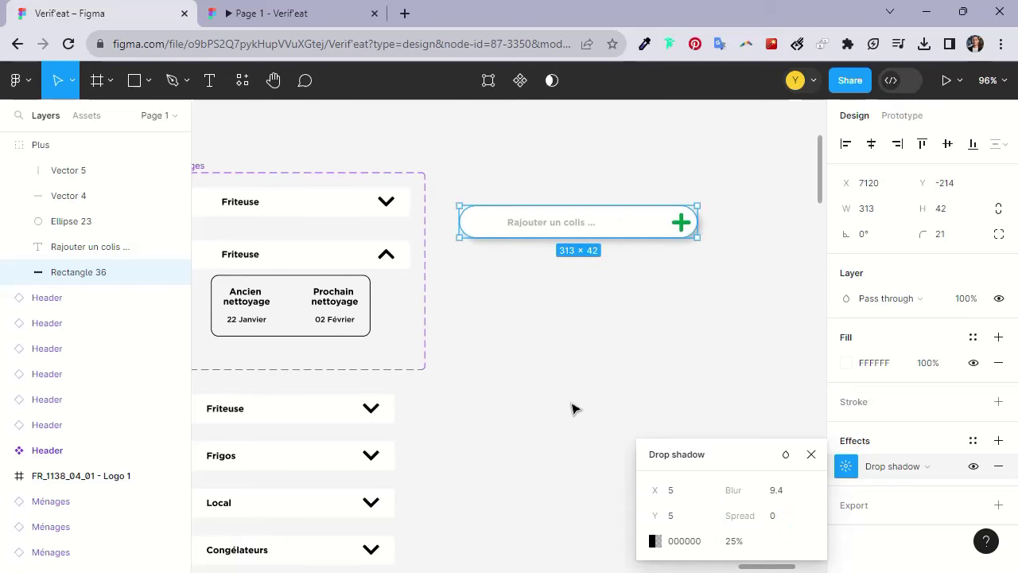
pyautogui.click(627, 329)
pyautogui.scroll(-2, 642, 326)
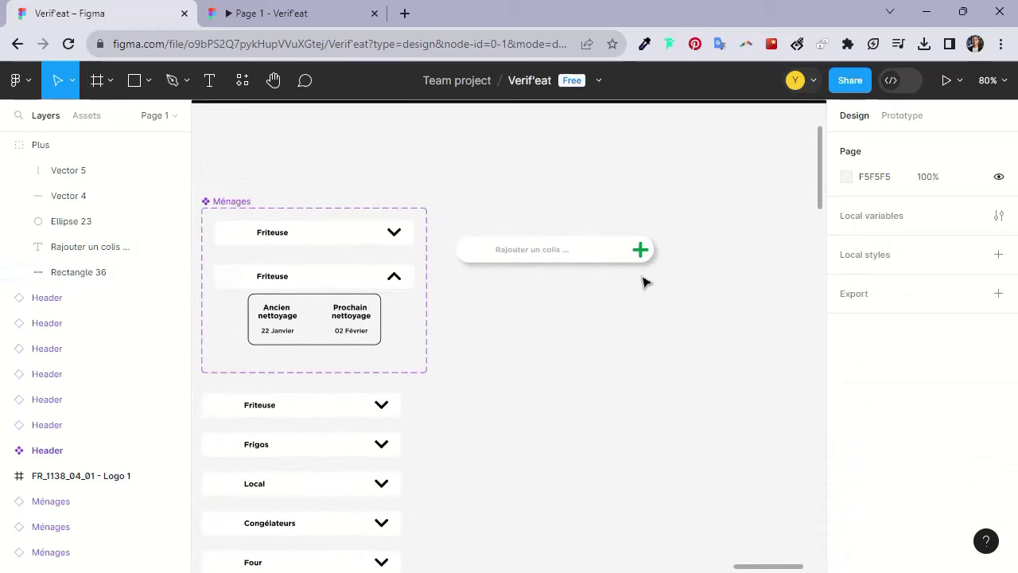
pyautogui.moveTo(453, 188); pyautogui.dragTo(656, 298)
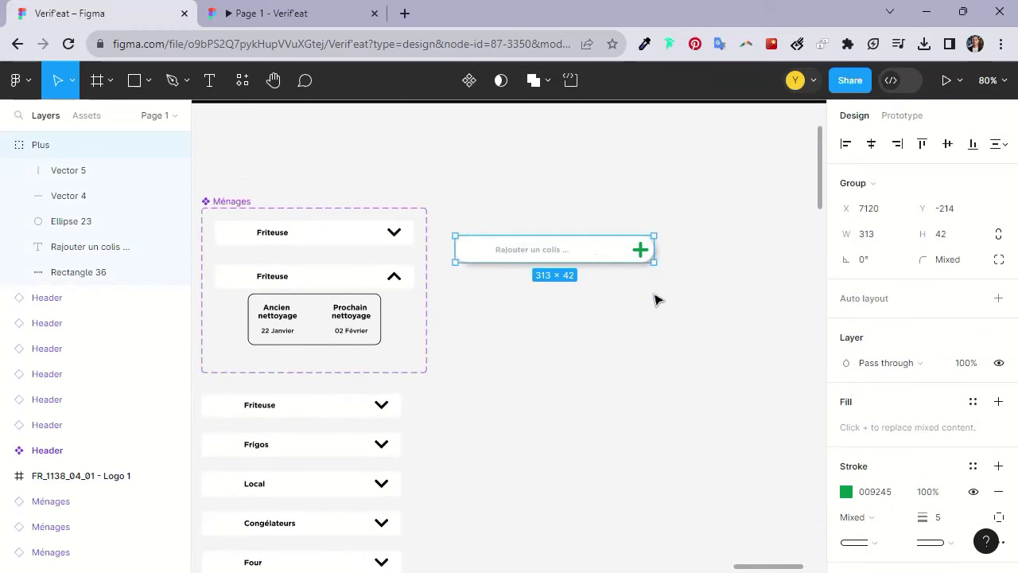
# Make Plus a two-variant component and hide the Default variant's pill background and text
pyautogui.click(467, 80)
pyautogui.click(467, 81)
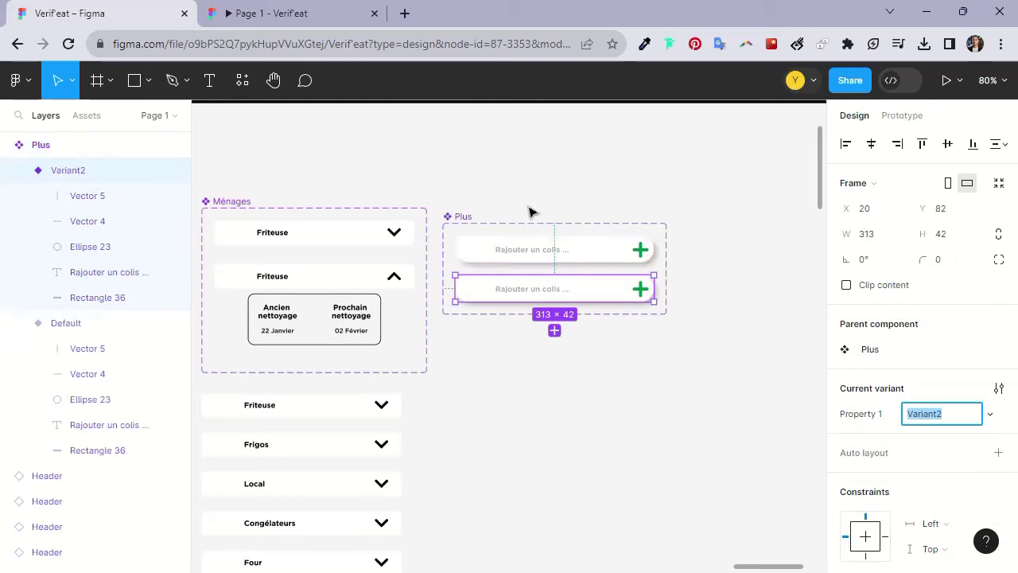
pyautogui.click(597, 253)
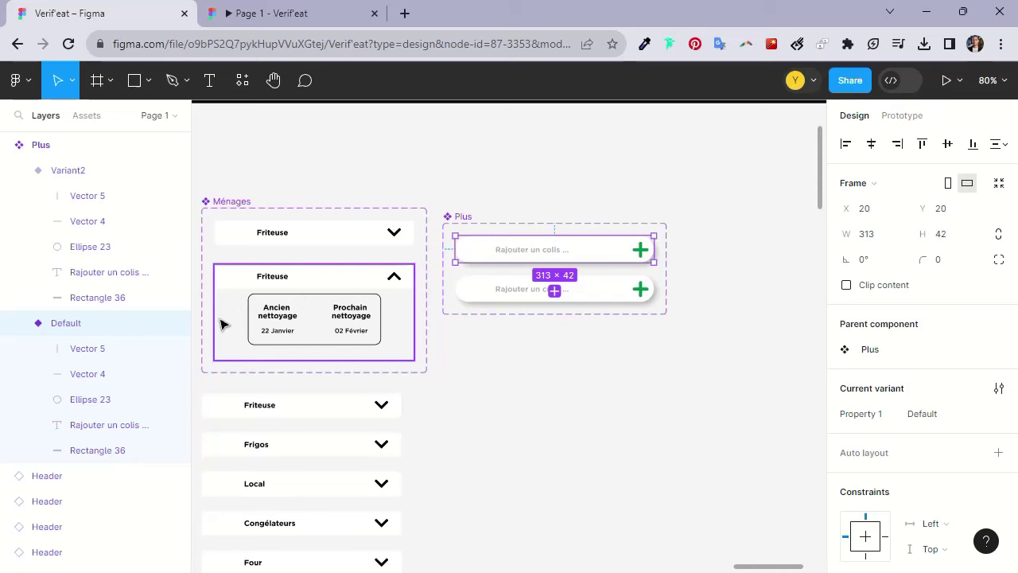
pyautogui.click(87, 450)
pyautogui.click(176, 451)
pyautogui.click(509, 251)
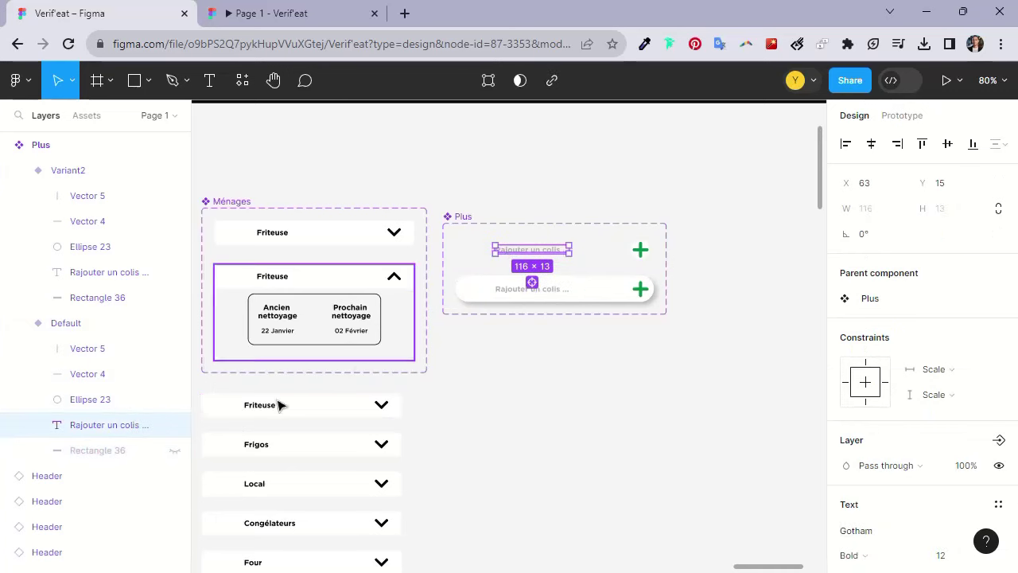
pyautogui.click(176, 425)
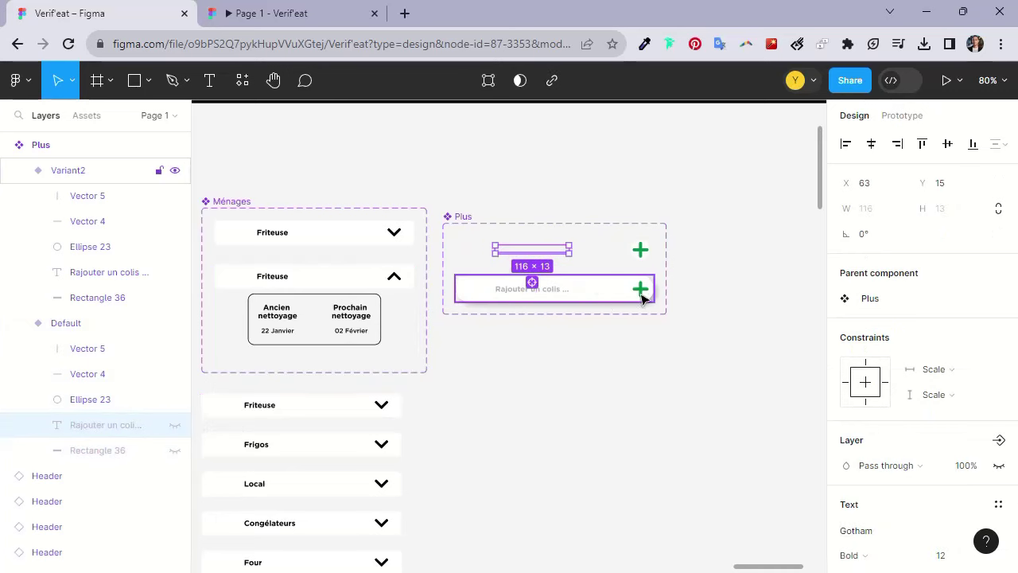
# Hide Vector 5 in Variant2 so its plus becomes a minus
pyautogui.moveTo(95, 170)
pyautogui.click(576, 298)
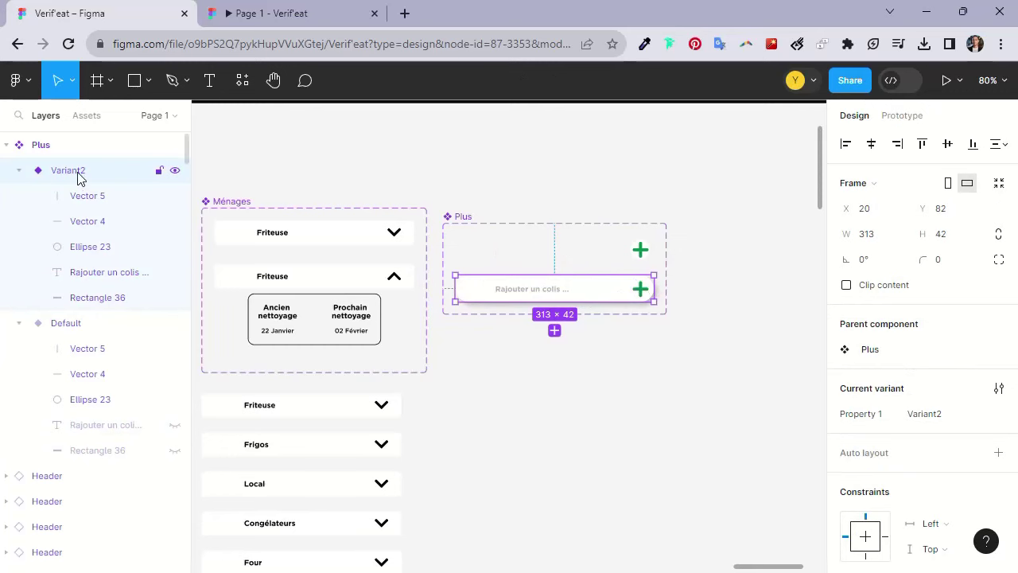
pyautogui.doubleClick(646, 290)
pyautogui.scroll(2, 646, 292)
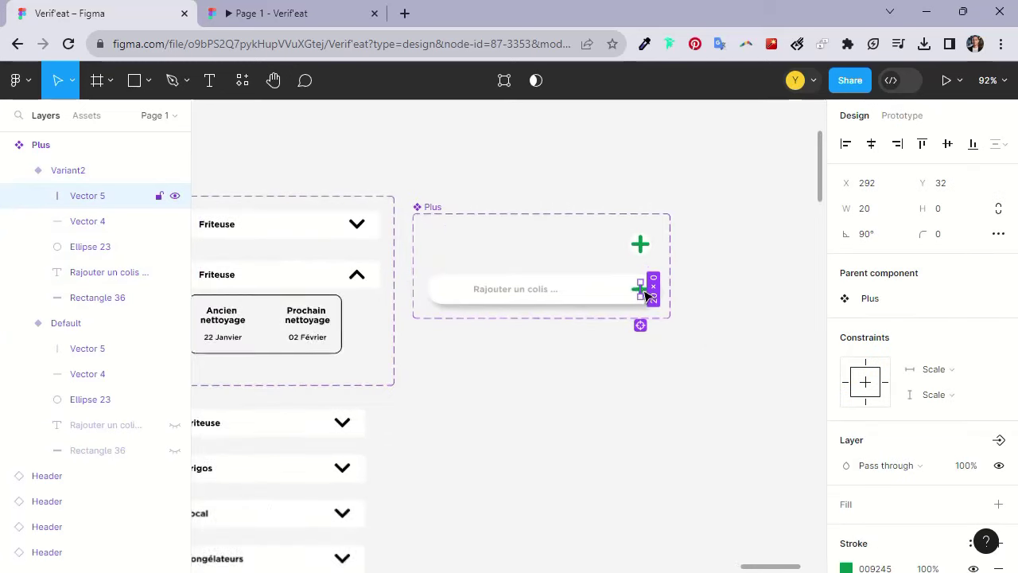
pyautogui.click(175, 198)
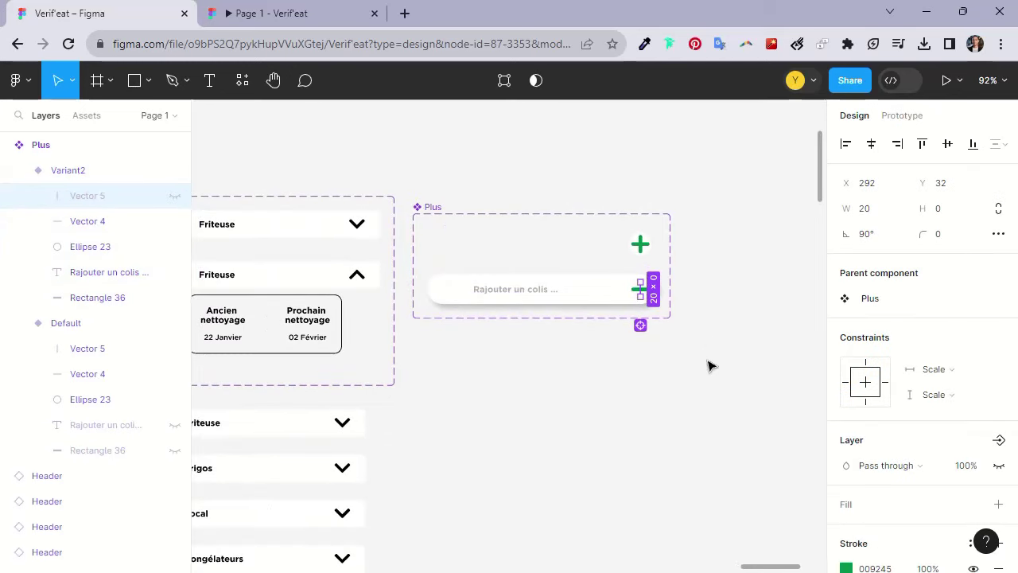
pyautogui.click(679, 389)
pyautogui.scroll(-3, 678, 381)
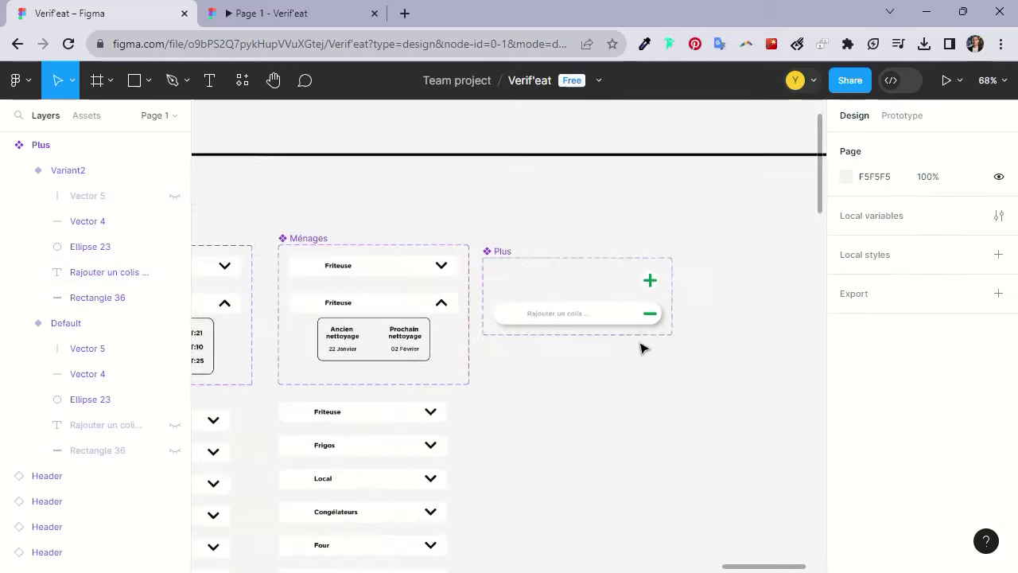
# Drag a Plus instance from Assets onto the canvas below the set and test its variants
pyautogui.click(495, 251)
pyautogui.click(86, 115)
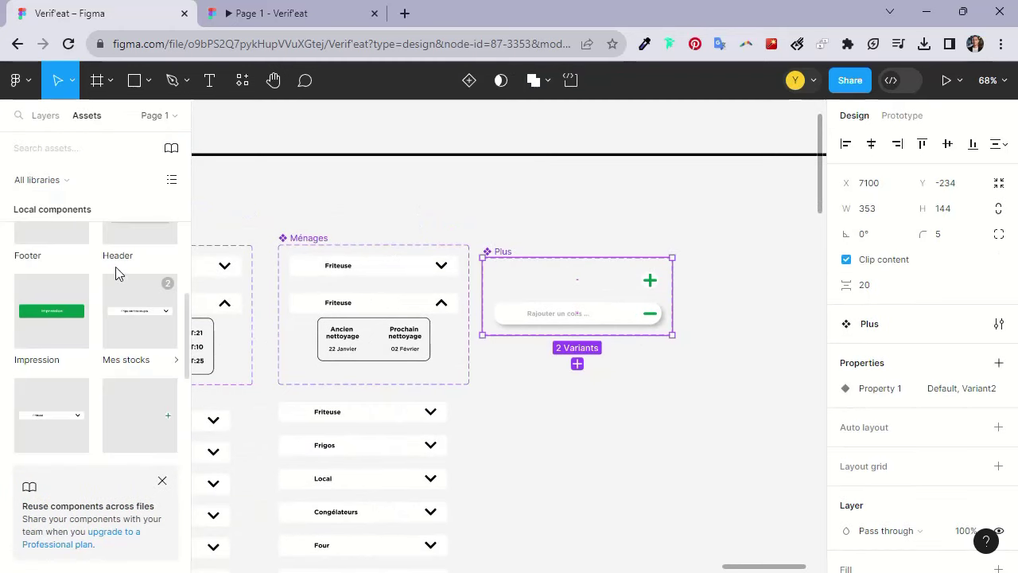
pyautogui.scroll(1, 132, 311)
pyautogui.scroll(1, 135, 337)
pyautogui.scroll(-1, 150, 414)
pyautogui.moveTo(167, 422)
pyautogui.mouseDown()
pyautogui.moveTo(552, 448)
pyautogui.moveTo(617, 426)
pyautogui.mouseUp()
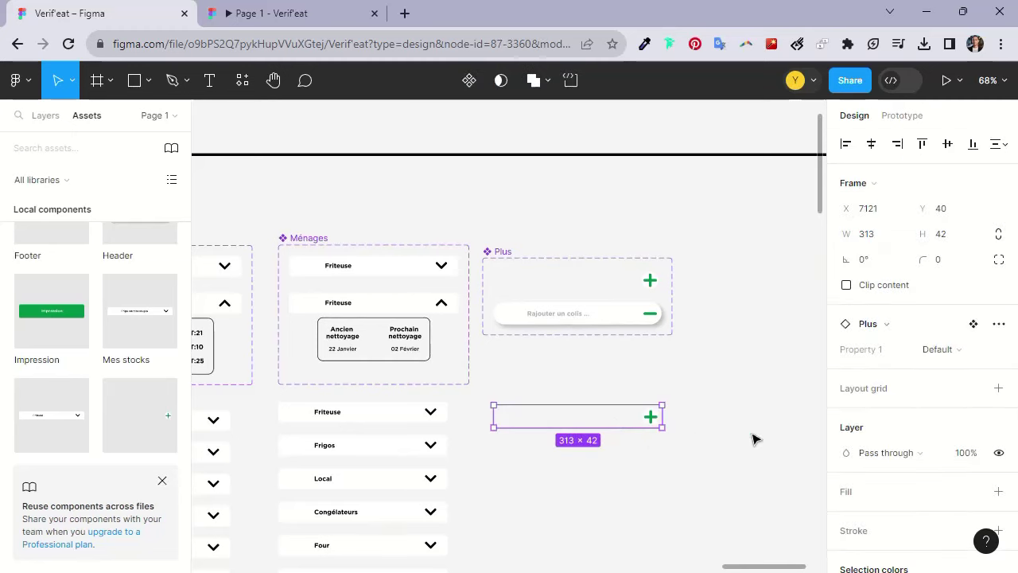
pyautogui.click(973, 351)
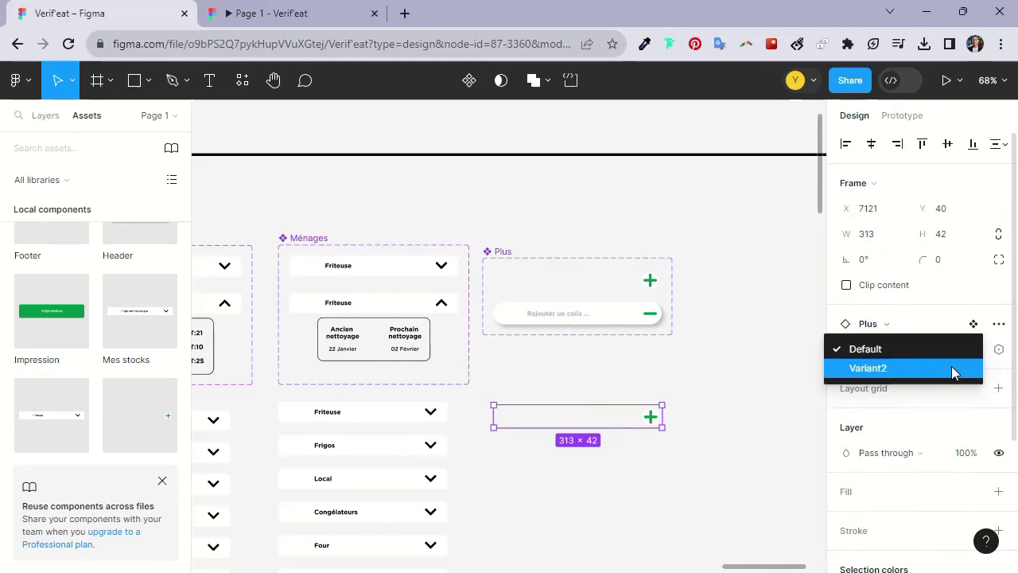
pyautogui.click(951, 366)
pyautogui.click(964, 350)
pyautogui.click(947, 326)
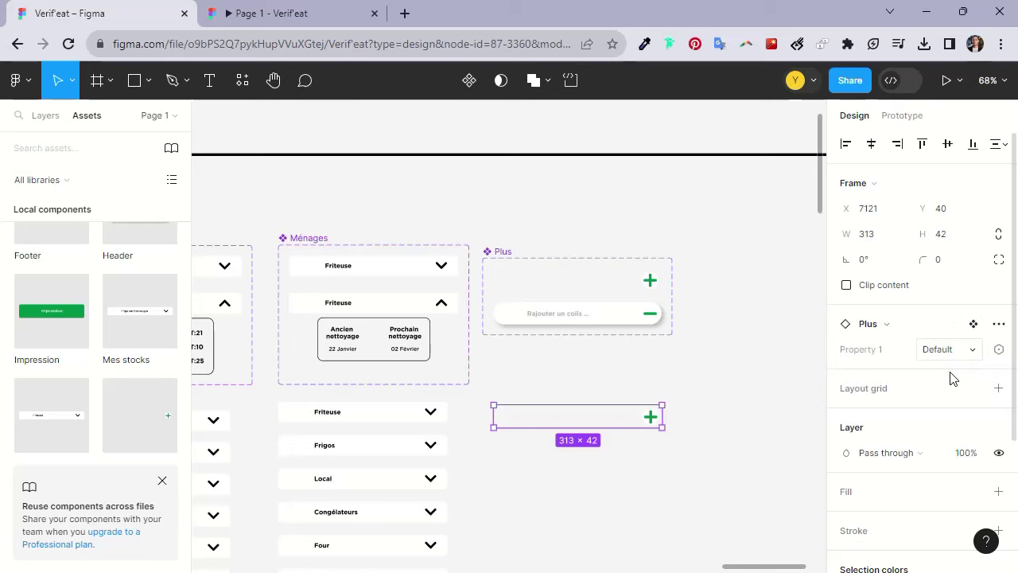
# Rename the Plus variant values Default to Off and Variant2 to On
pyautogui.click(500, 253)
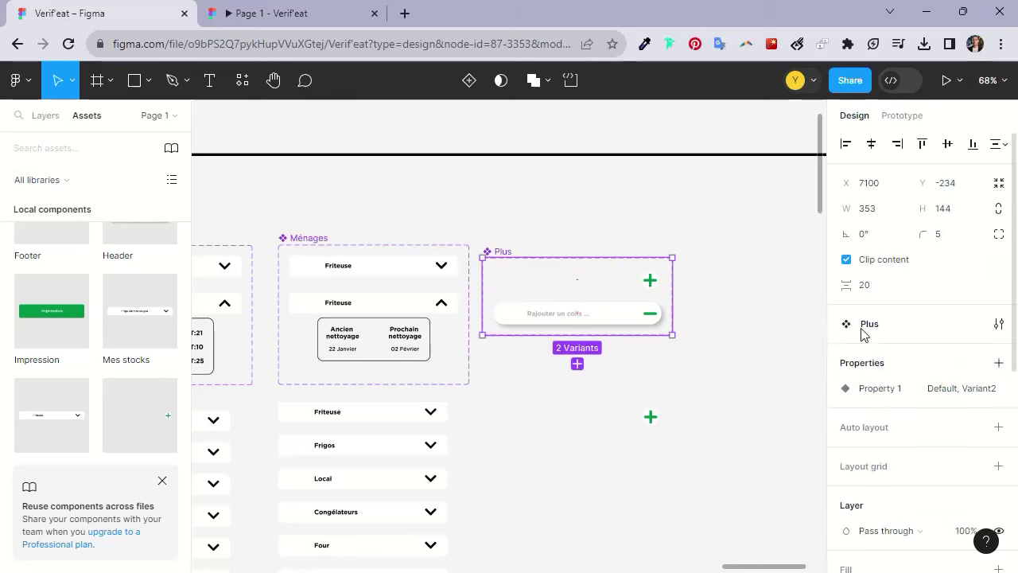
pyautogui.click(975, 389)
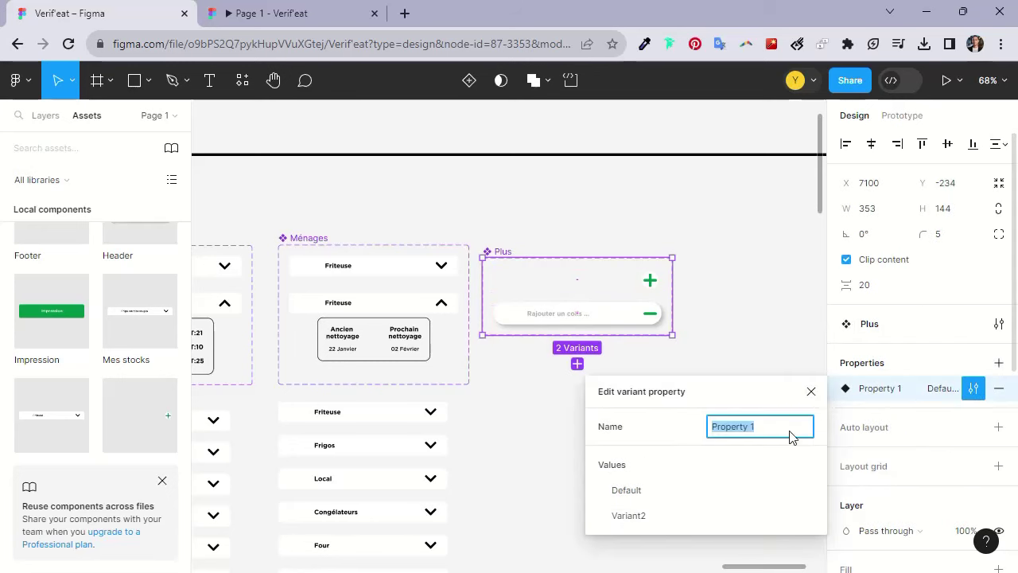
pyautogui.doubleClick(643, 490)
pyautogui.write('Off')
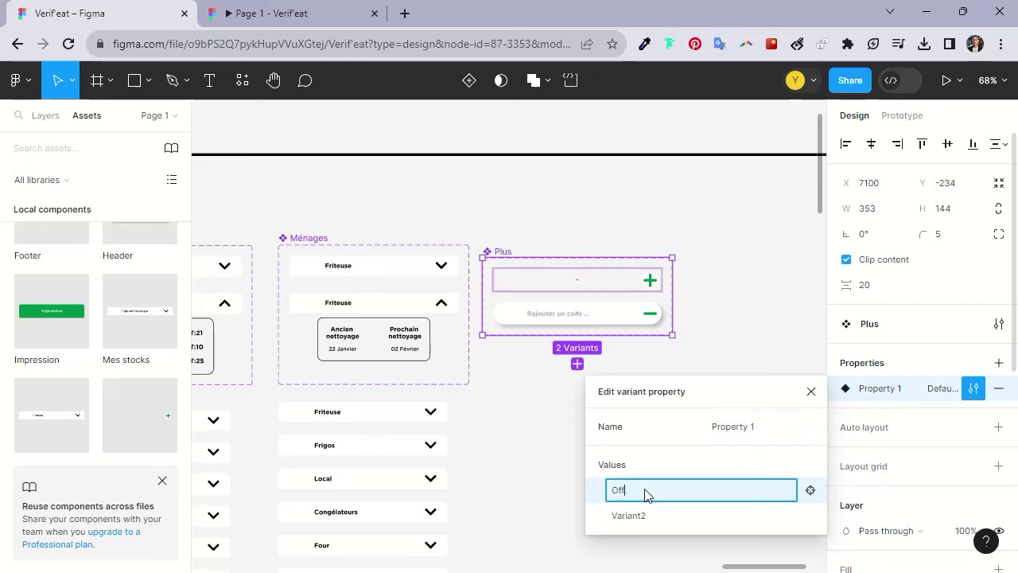
pyautogui.doubleClick(631, 514)
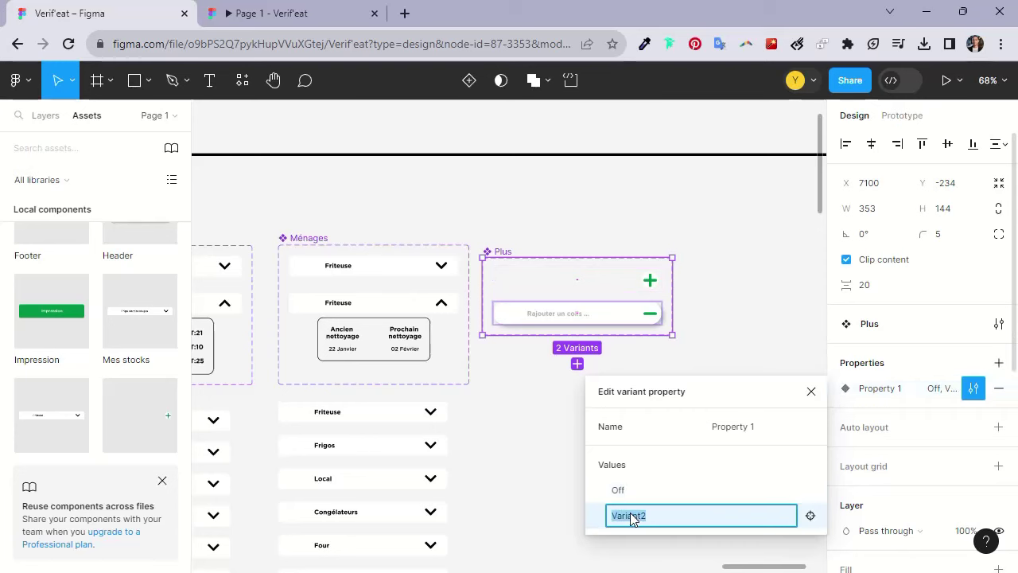
pyautogui.write('On')
pyautogui.press('Return')
pyautogui.moveTo(495, 405); pyautogui.dragTo(664, 427)
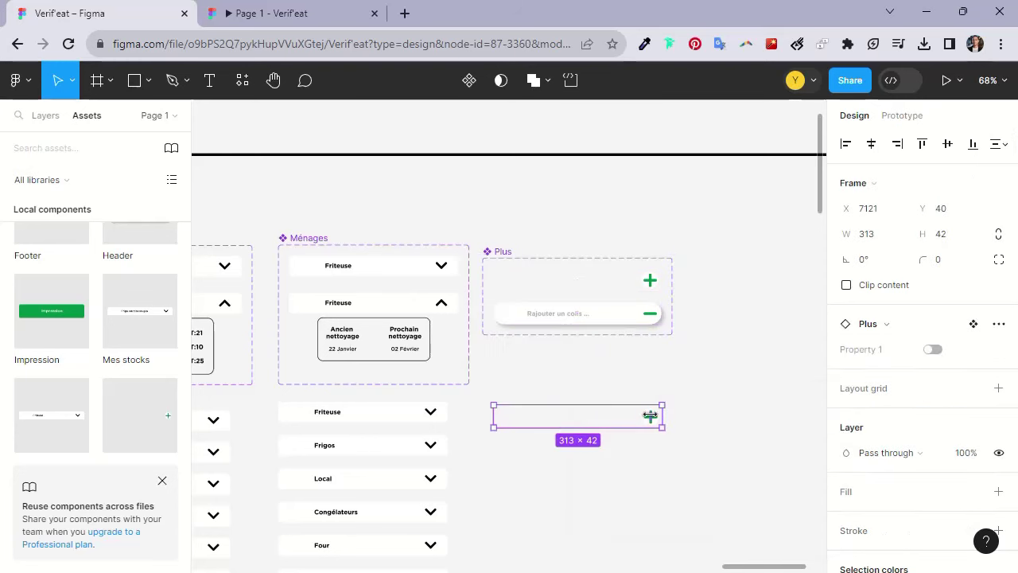
# Delete the old Rajouter un colis row and its leftover plus from the Ménages screen
pyautogui.scroll(-5, 605, 483)
pyautogui.scroll(-3, 603, 474)
pyautogui.click(484, 473)
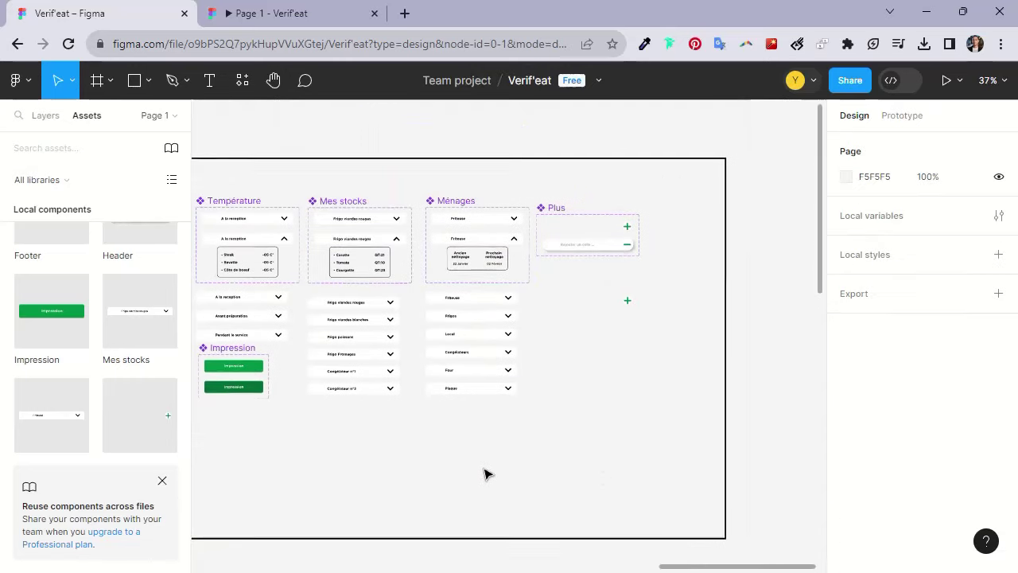
pyautogui.moveTo(418, 566); pyautogui.dragTo(527, 371)
pyautogui.scroll(-3, 438, 223)
pyautogui.scroll(-2, 416, 310)
pyautogui.scroll(-2, 427, 302)
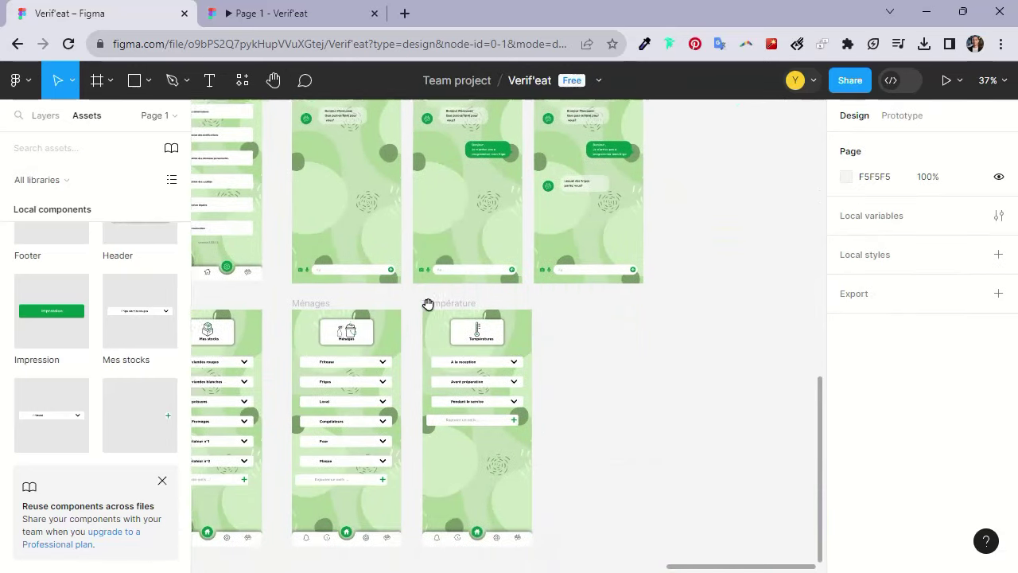
pyautogui.scroll(-2, 460, 296)
pyautogui.scroll(2, 450, 388)
pyautogui.click(394, 379)
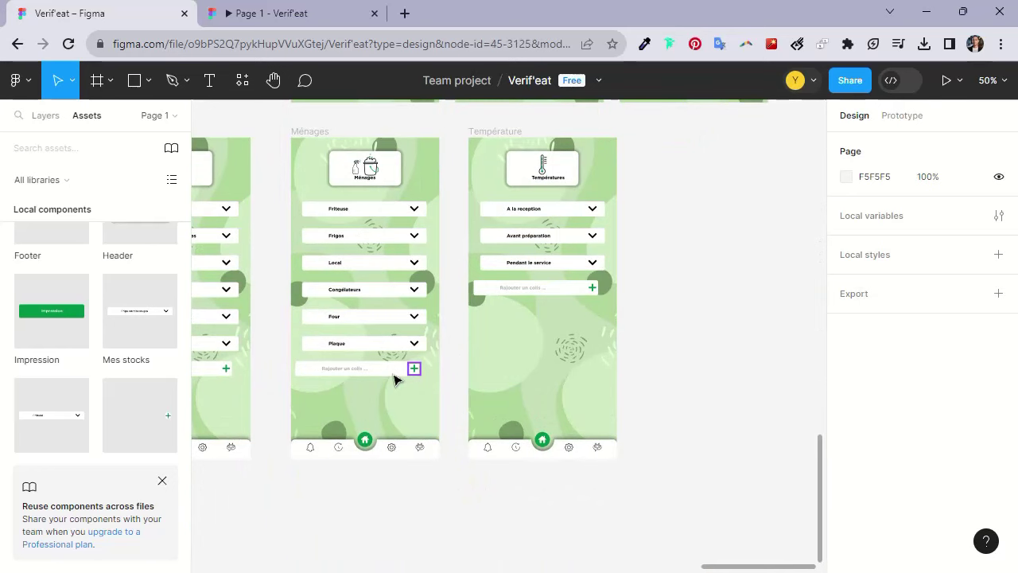
pyautogui.moveTo(427, 393); pyautogui.dragTo(370, 363)
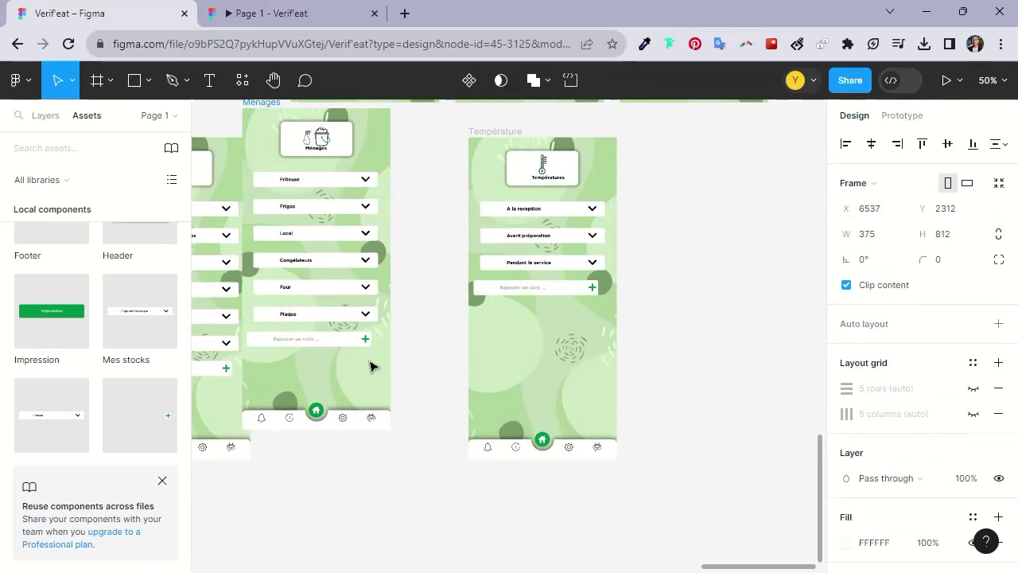
pyautogui.hotkey('ctrl', 'z')
pyautogui.moveTo(435, 400); pyautogui.dragTo(393, 371)
pyautogui.hotkey('ctrl', 'z')
pyautogui.click(365, 369)
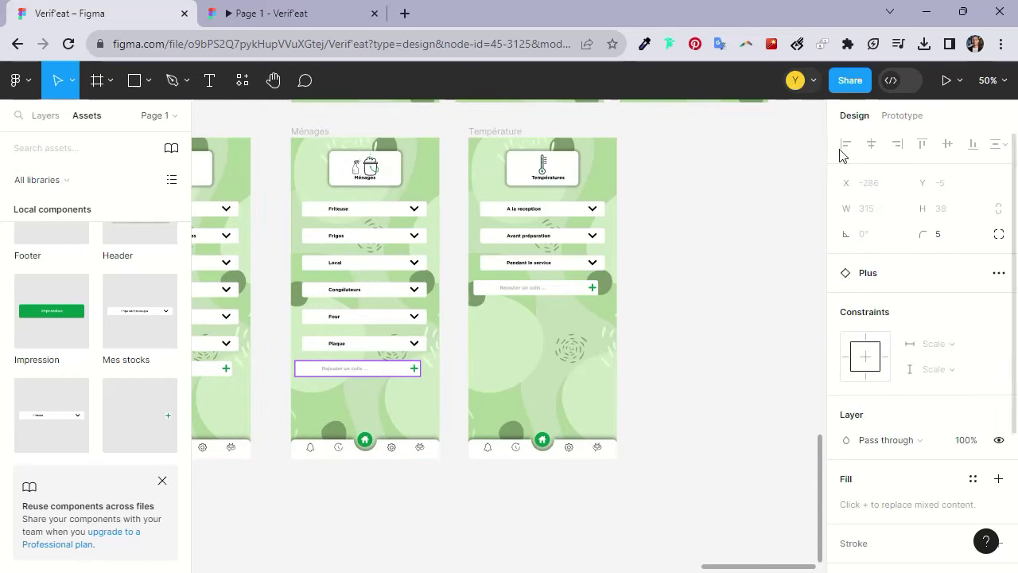
pyautogui.press('Delete')
pyautogui.click(416, 368)
pyautogui.press('Delete')
# Paste the Plus instance into Ménages below the Plaque row, centred horizontally
pyautogui.click(309, 132)
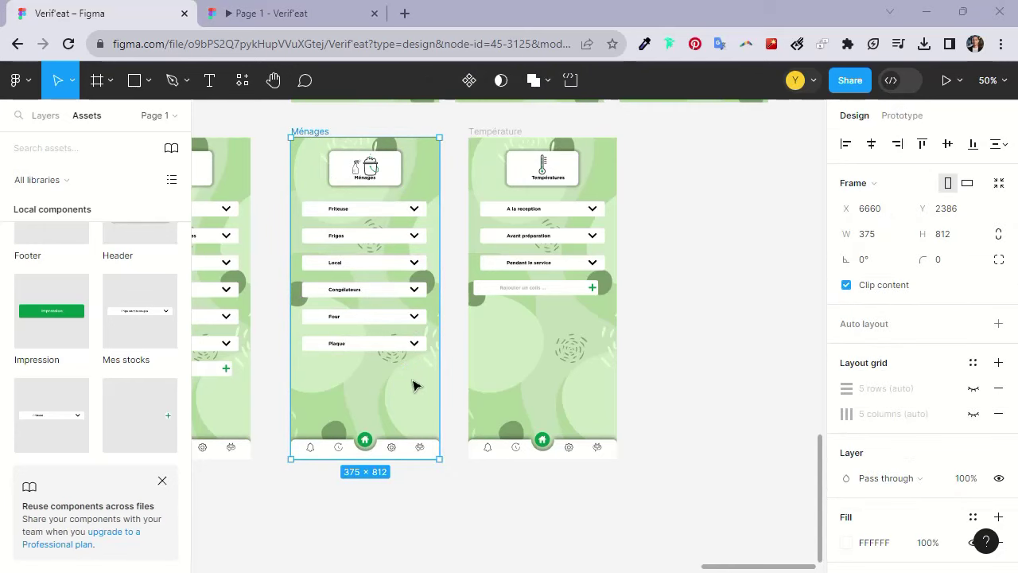
pyautogui.press('Escape')
pyautogui.click(306, 134)
pyautogui.hotkey('ctrl', 'v')
pyautogui.scroll(2, 430, 312)
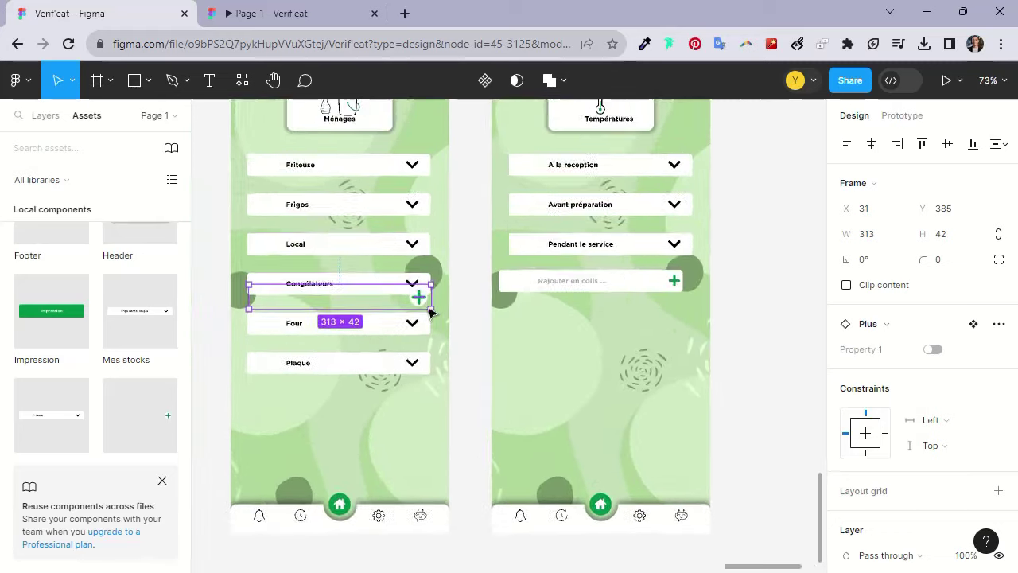
pyautogui.scroll(1, 430, 312)
pyautogui.moveTo(423, 307); pyautogui.dragTo(423, 417)
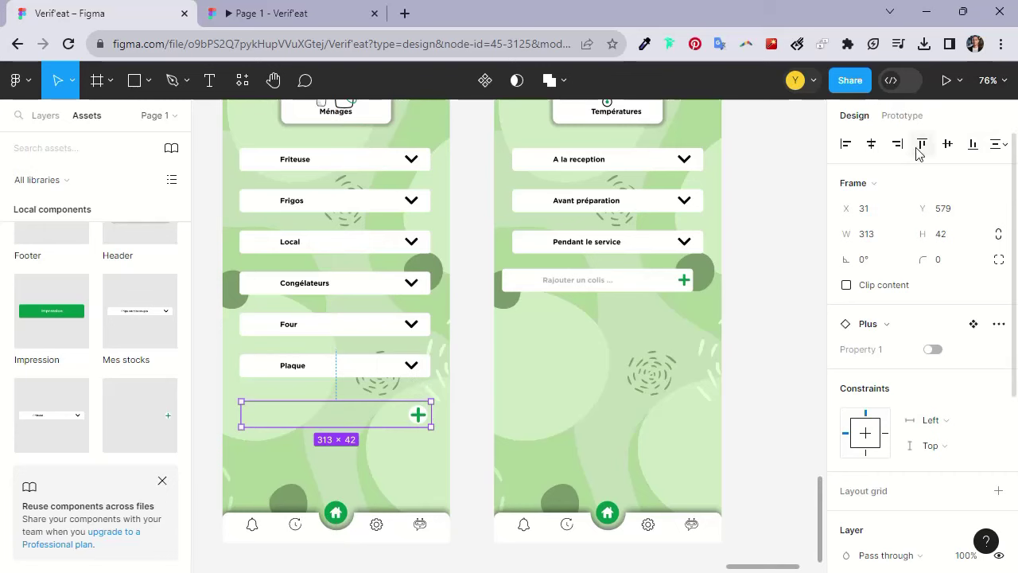
pyautogui.click(872, 144)
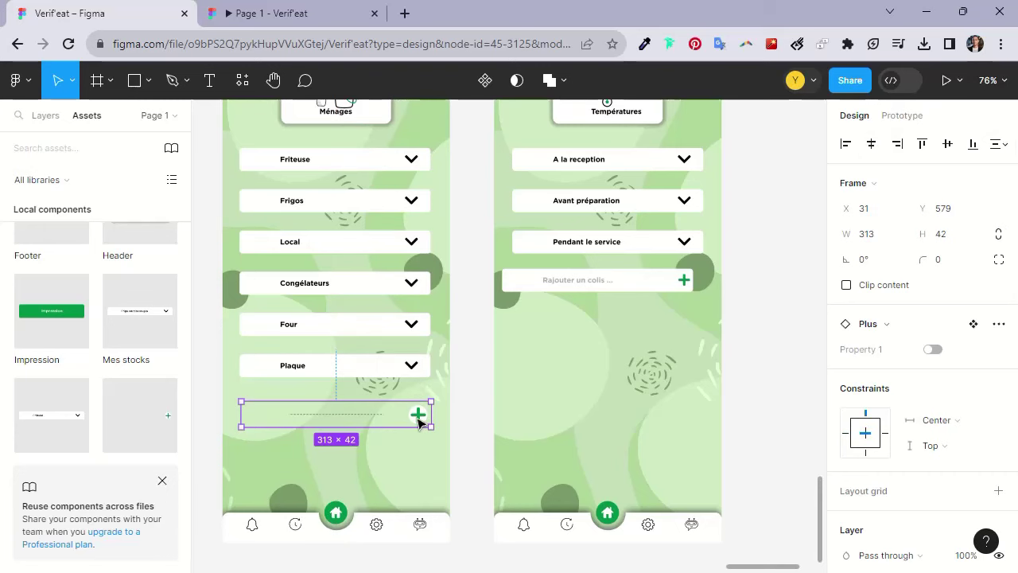
# Replace Température's Rajouter un colis row with a centred Plus instance below Pendant le service
pyautogui.keyDown('ctrl'); pyautogui.scroll(-2, 470, 394); pyautogui.keyUp('ctrl')
pyautogui.keyDown('ctrl'); pyautogui.scroll(-2, 478, 386); pyautogui.keyUp('ctrl')
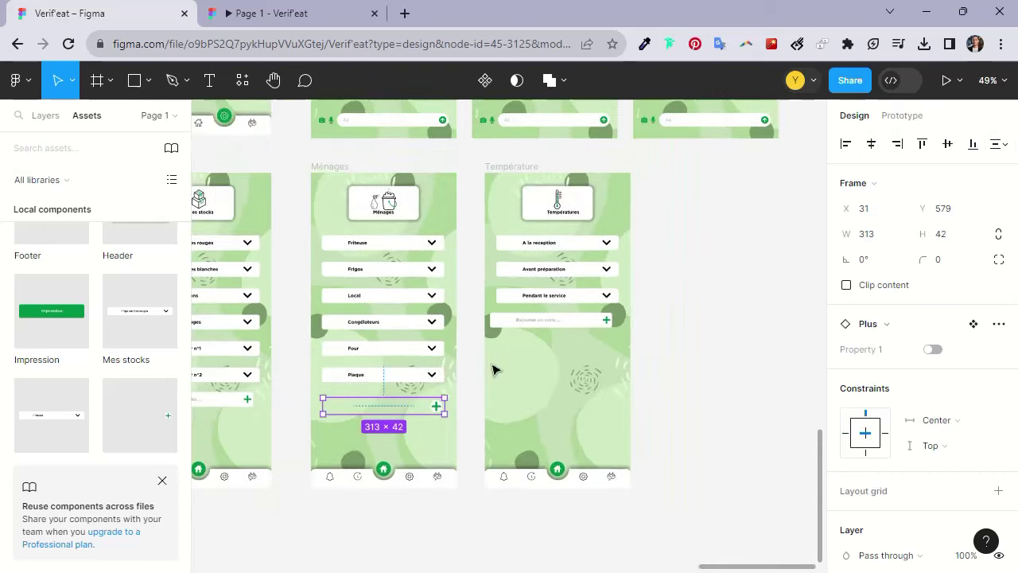
pyautogui.click(531, 328)
pyautogui.press('Delete')
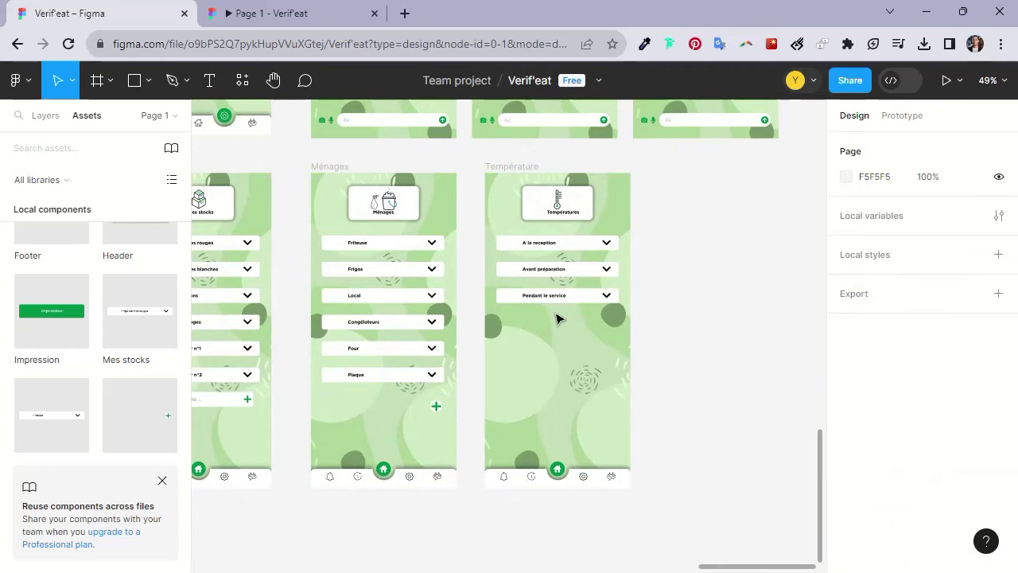
pyautogui.click(503, 167)
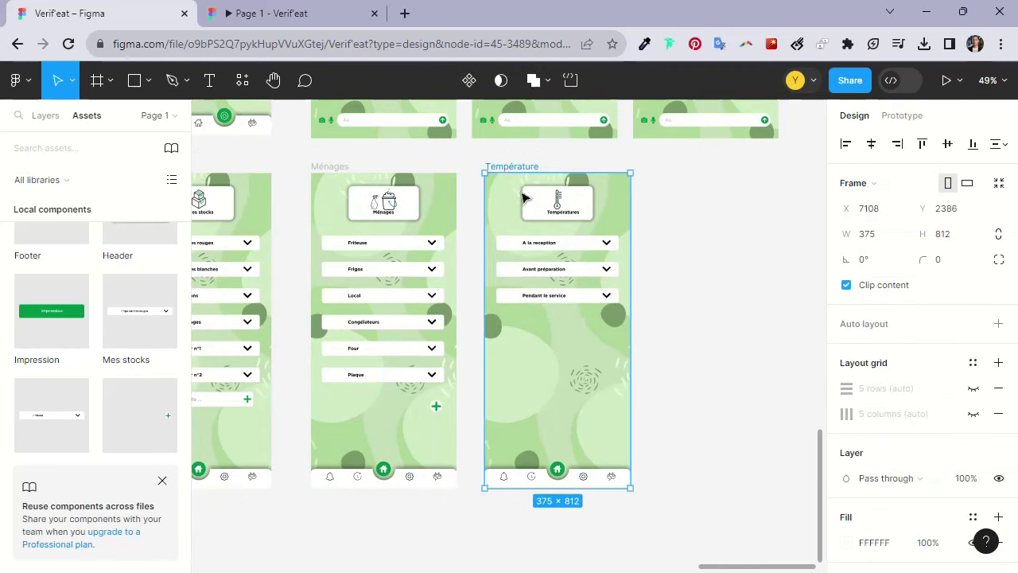
pyautogui.hotkey('ctrl', 'v')
pyautogui.press('Up')
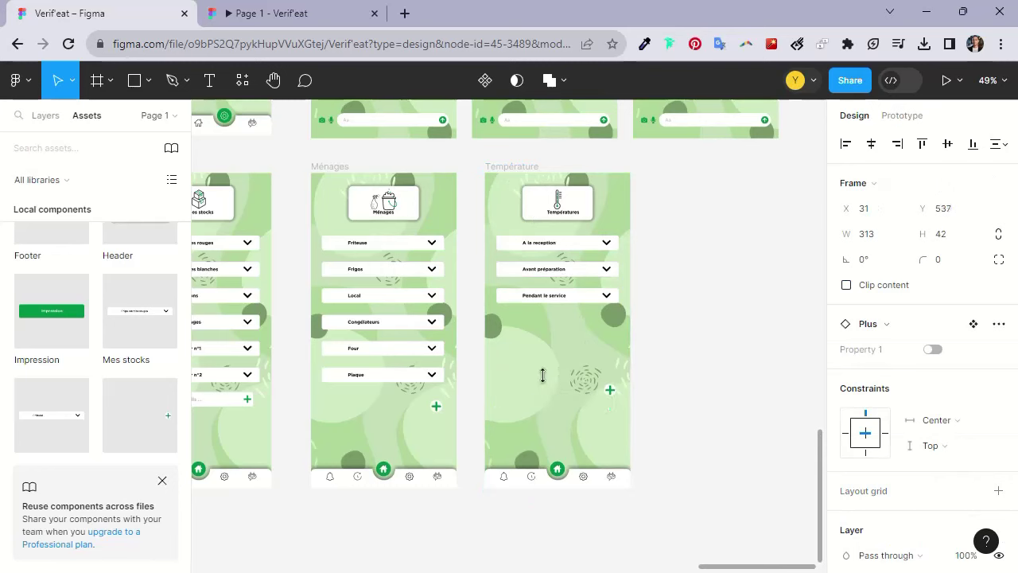
pyautogui.moveTo(613, 397); pyautogui.dragTo(614, 335)
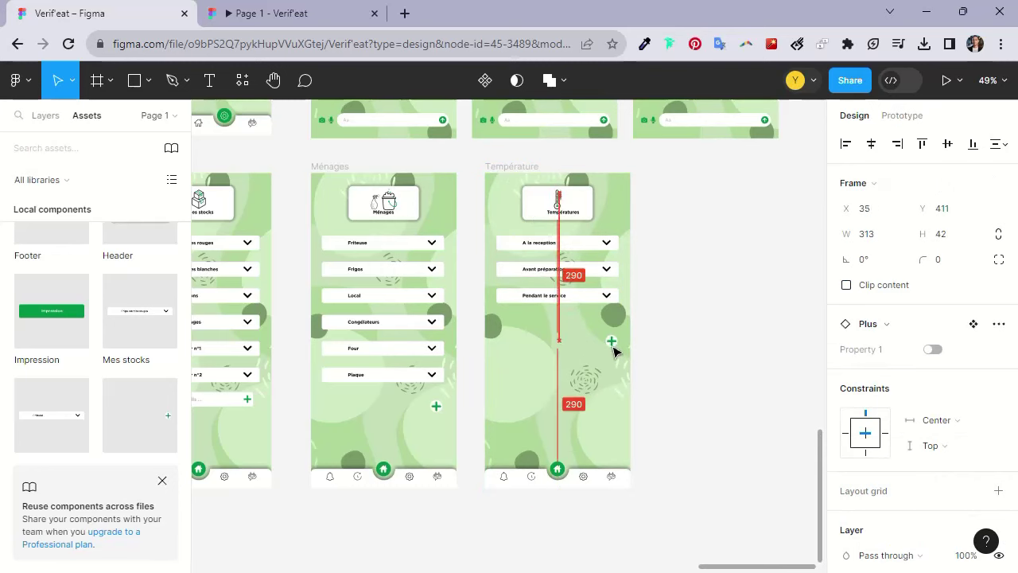
pyautogui.moveTo(613, 335); pyautogui.dragTo(610, 325)
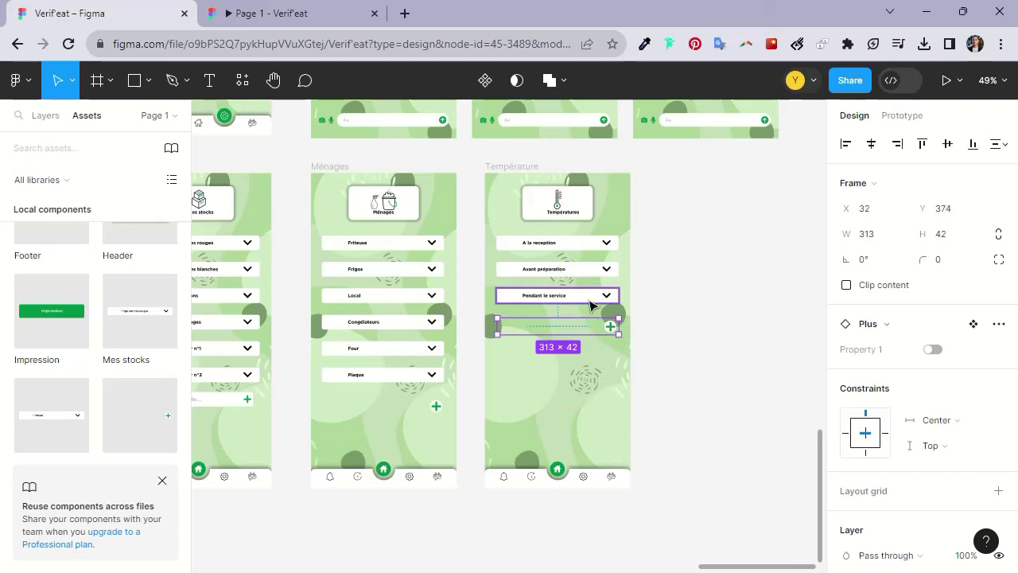
pyautogui.click(871, 143)
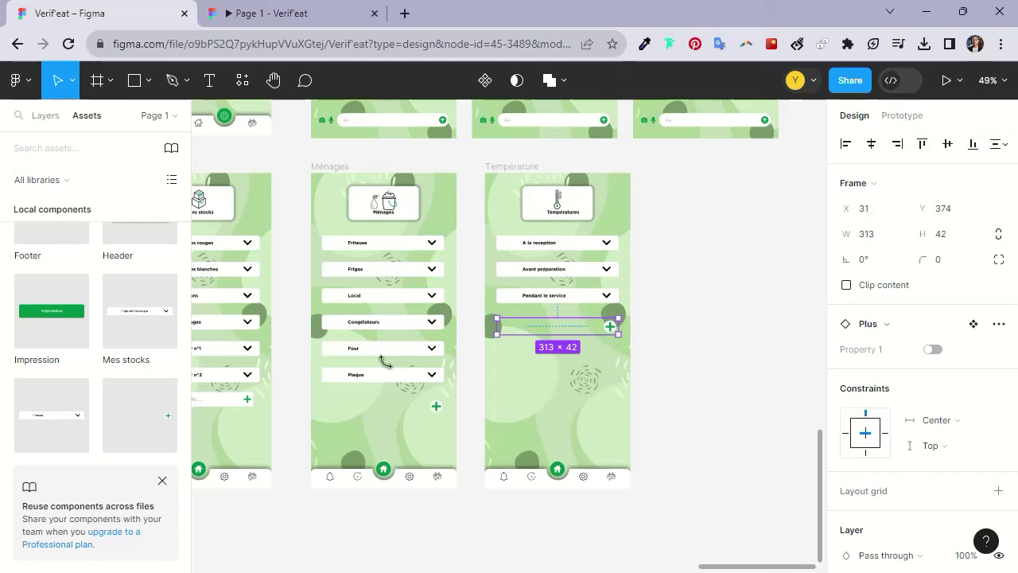
# Delete the old plus row from the Mes stocks screen
pyautogui.scroll(-1, 342, 364)
pyautogui.scroll(-1, 250, 402)
pyautogui.click(250, 402)
pyautogui.press('Delete')
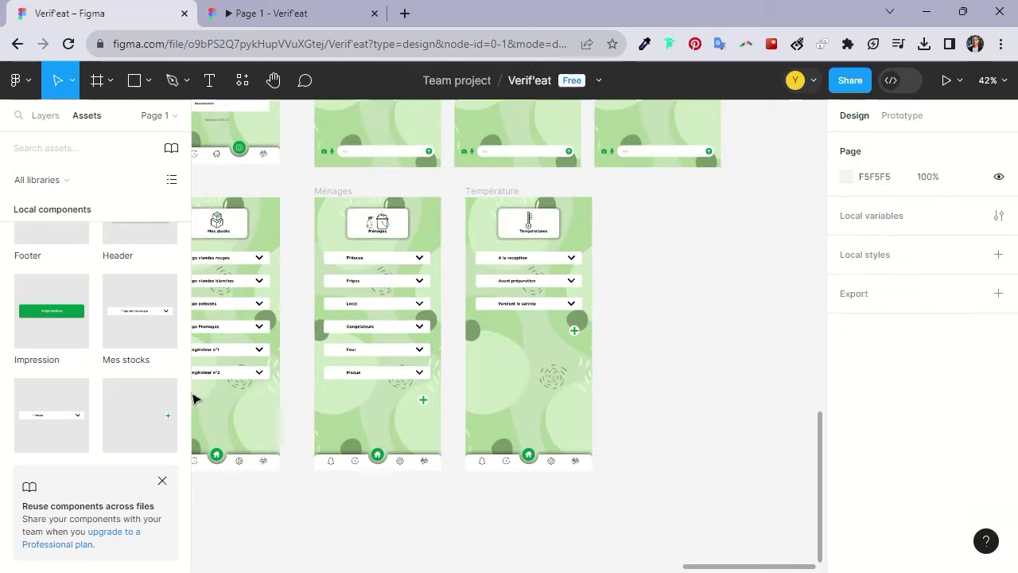
# Delete the old Rajouter un colis row from the Réception screen
pyautogui.click(242, 155)
pyautogui.hscroll(-2, 334, 191)
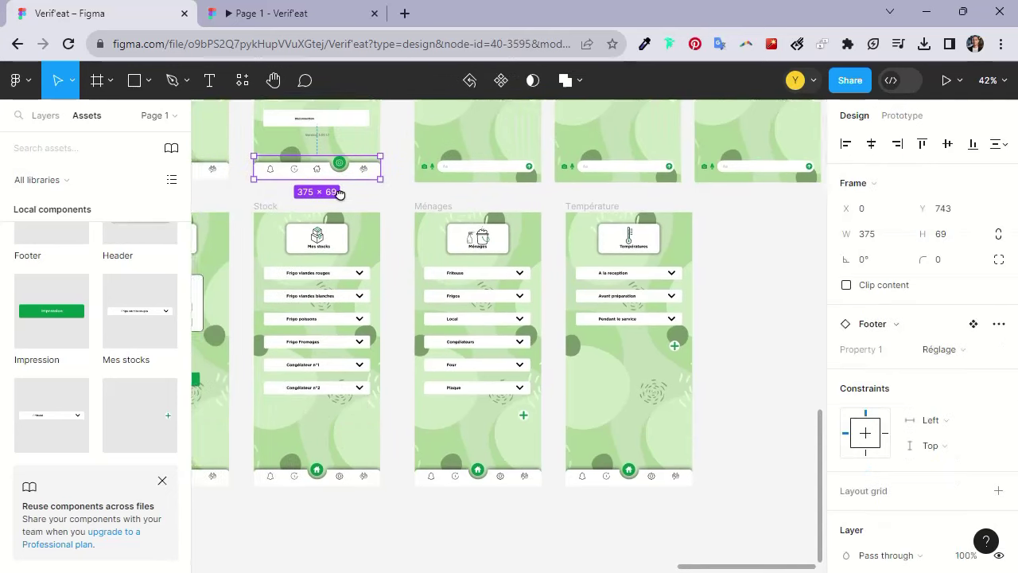
pyautogui.hscroll(-3, 405, 227)
pyautogui.hscroll(-3, 442, 241)
pyautogui.hscroll(-3, 442, 240)
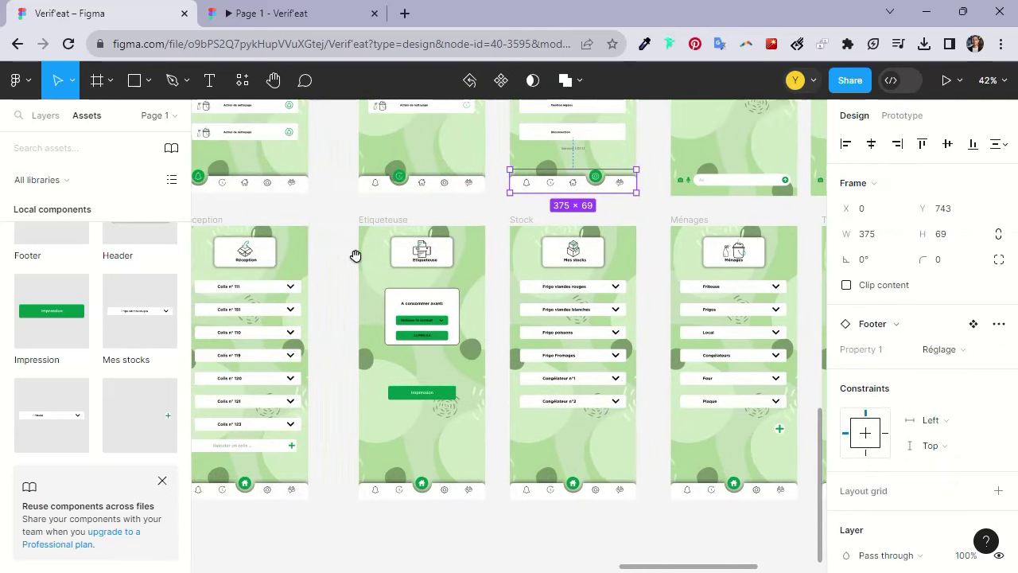
pyautogui.click(263, 445)
pyautogui.press('Delete')
# Paste Plus instances into Stock and Réception, nudging Réception's down to Y 634 under Colis n° 123
pyautogui.click(522, 221)
pyautogui.hotkey('ctrl', 'v')
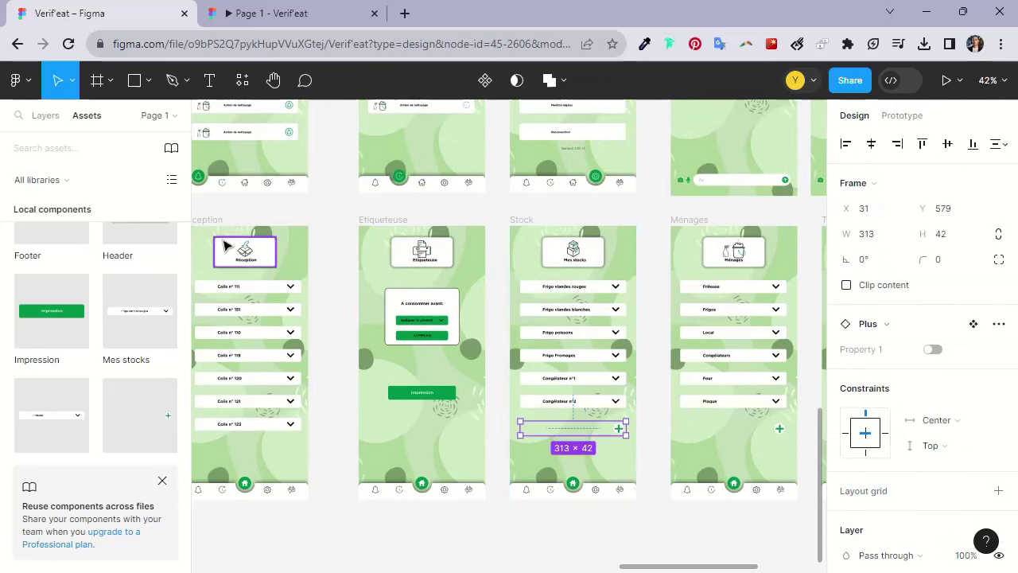
pyautogui.click(213, 220)
pyautogui.hotkey('ctrl', 'v')
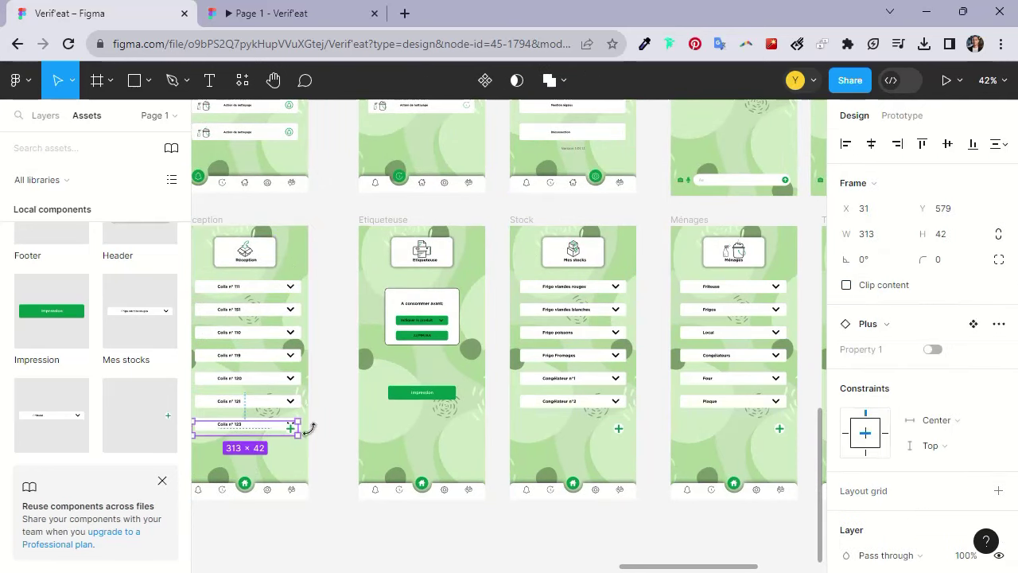
pyautogui.hotkey('shift', 'Down')
pyautogui.hotkey('shift', 'Down')
pyautogui.press('Down')
pyautogui.press('Down')
pyautogui.press('Down')
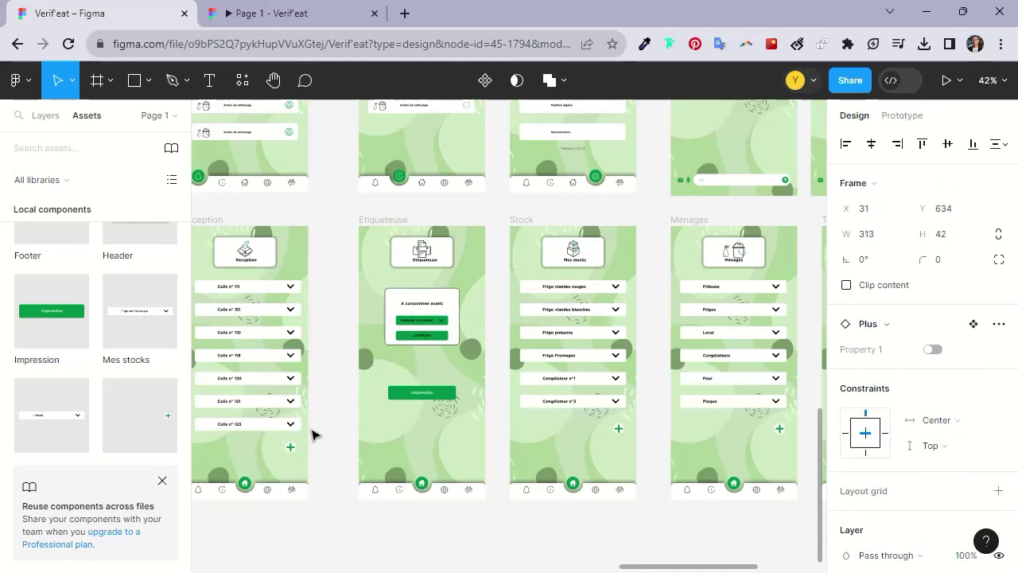
pyautogui.scroll(-2, 364, 425)
pyautogui.scroll(-2, 335, 398)
pyautogui.press('Escape')
pyautogui.hscroll(-3, 478, 394)
pyautogui.hscroll(-2, 541, 382)
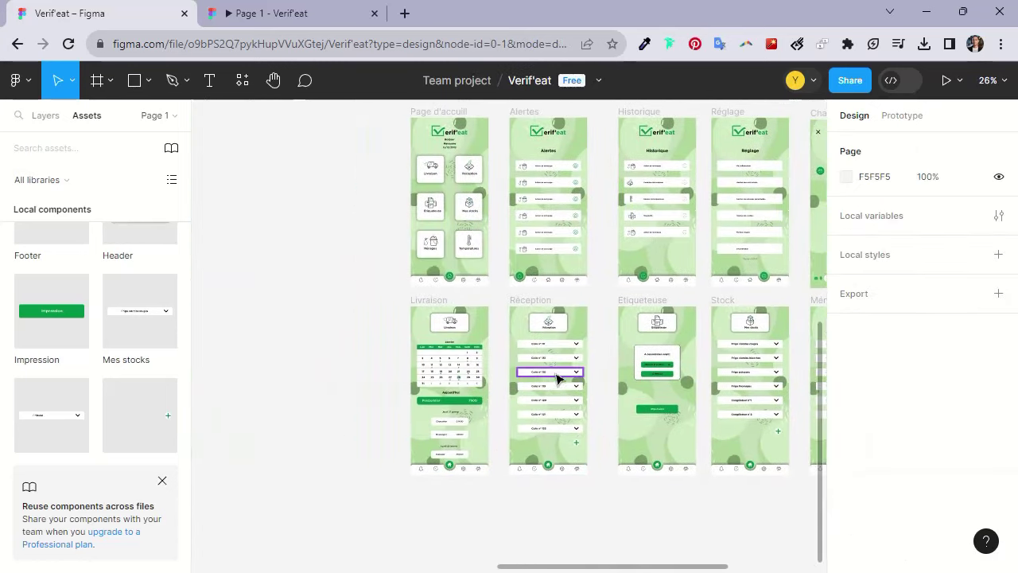
# Make tapping the Plus Off variant change to On with Smart animate, Ease out 400ms
pyautogui.scroll(-1, 556, 378)
pyautogui.scroll(3, 493, 374)
pyautogui.scroll(4, 537, 371)
pyautogui.scroll(3, 573, 332)
pyautogui.scroll(3, 572, 332)
pyautogui.scroll(2, 549, 319)
pyautogui.click(511, 294)
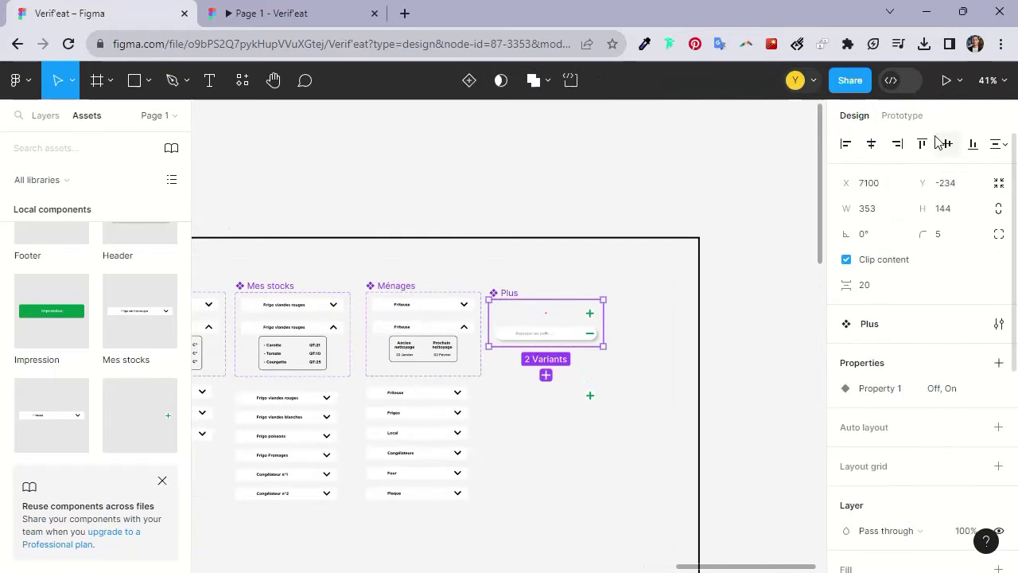
pyautogui.click(905, 115)
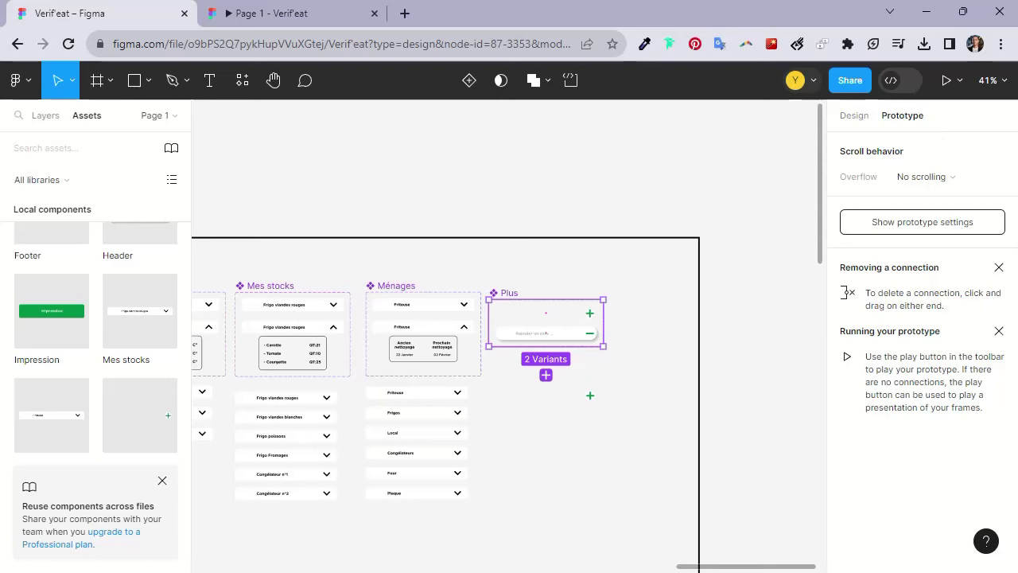
pyautogui.click(586, 330)
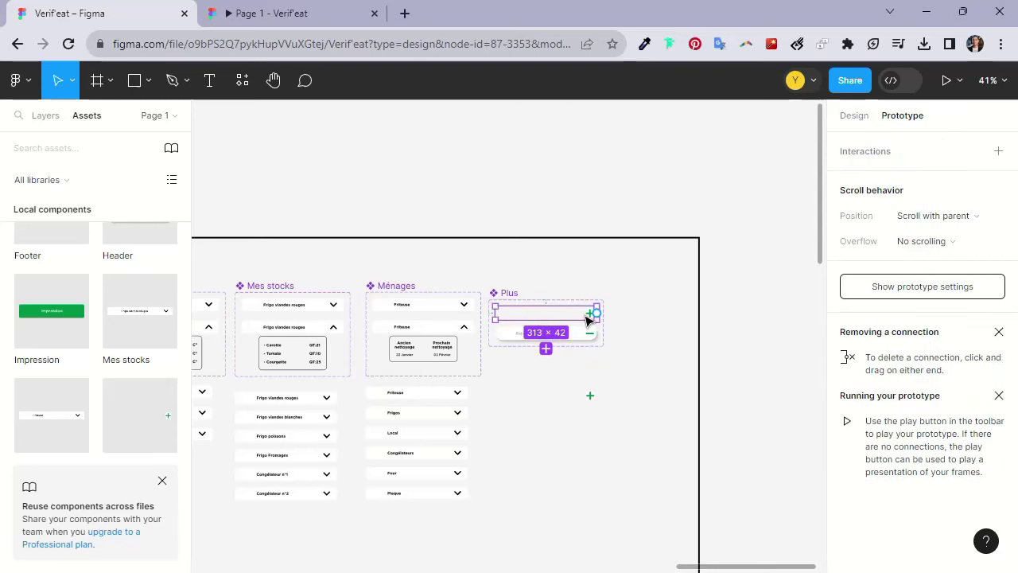
pyautogui.moveTo(602, 332); pyautogui.dragTo(589, 341)
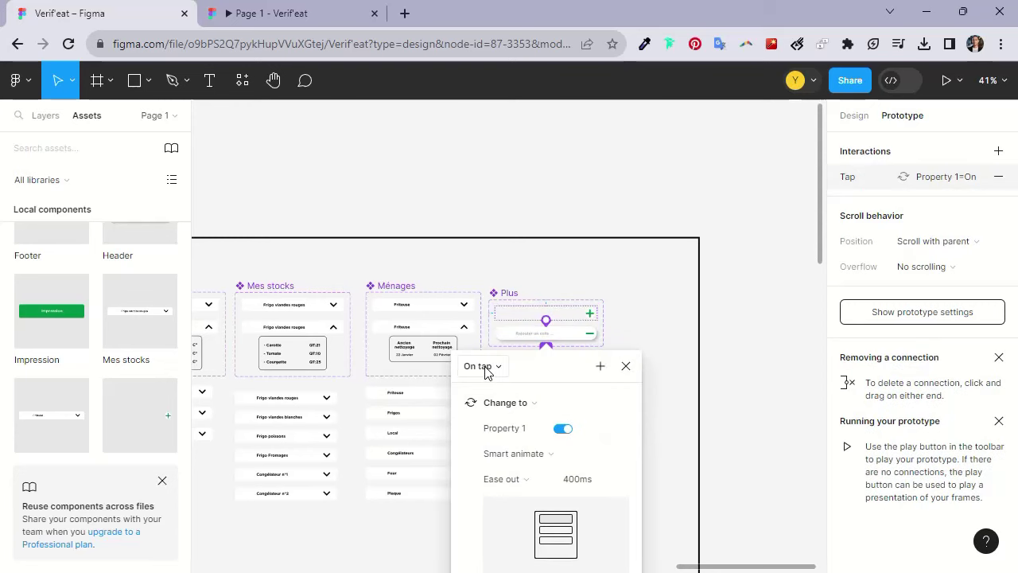
pyautogui.scroll(-2, 500, 404)
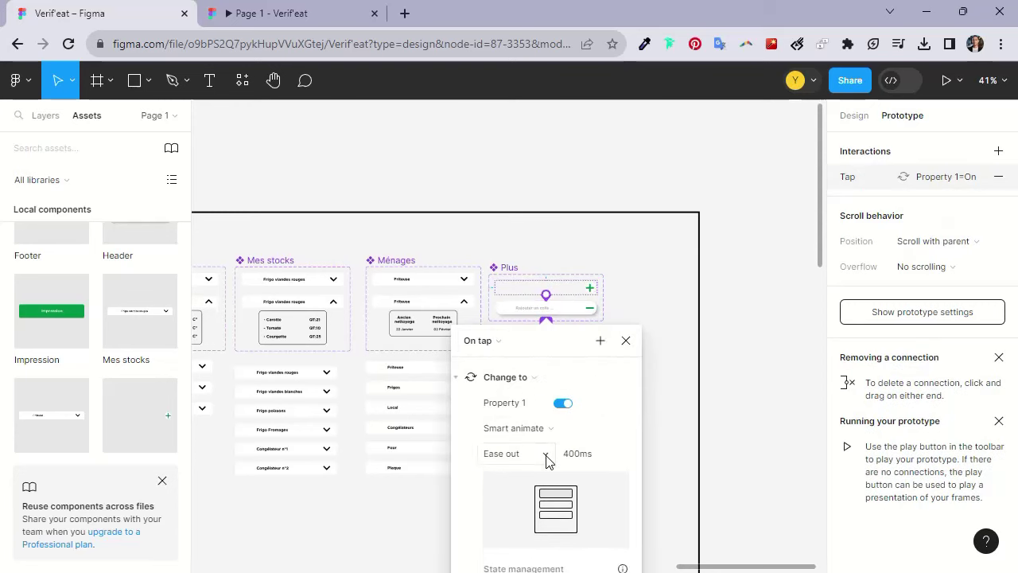
pyautogui.scroll(-2, 546, 461)
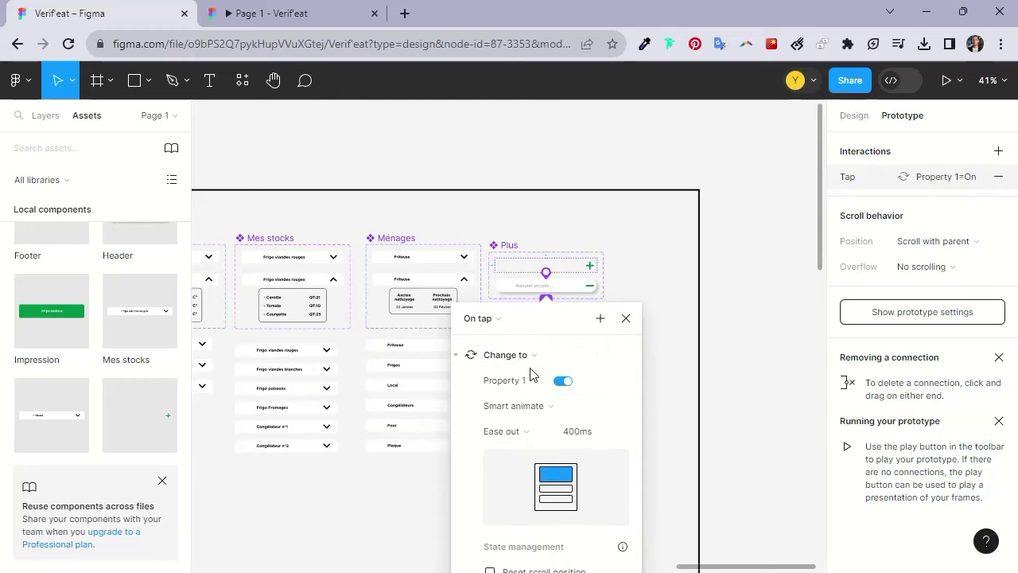
pyautogui.click(628, 286)
# Make tapping the Plus On variant change back to Off with Smart animate
pyautogui.click(596, 285)
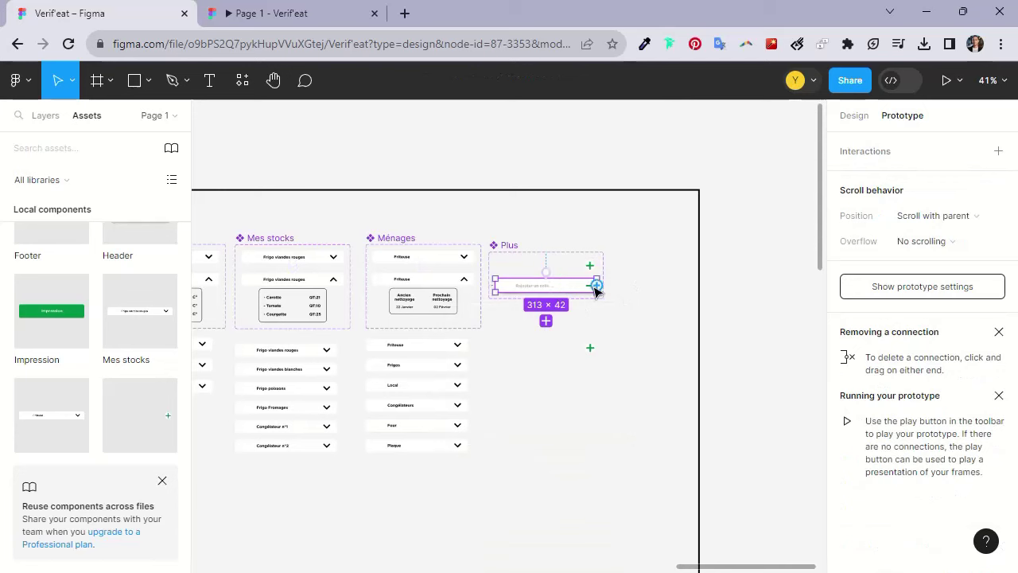
pyautogui.moveTo(596, 286); pyautogui.dragTo(588, 274)
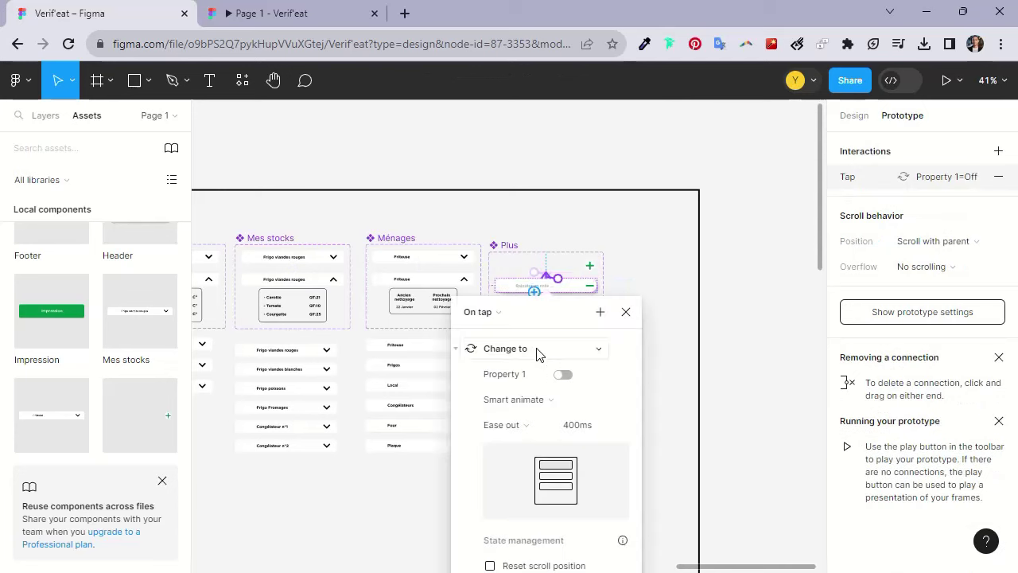
pyautogui.scroll(-1, 562, 382)
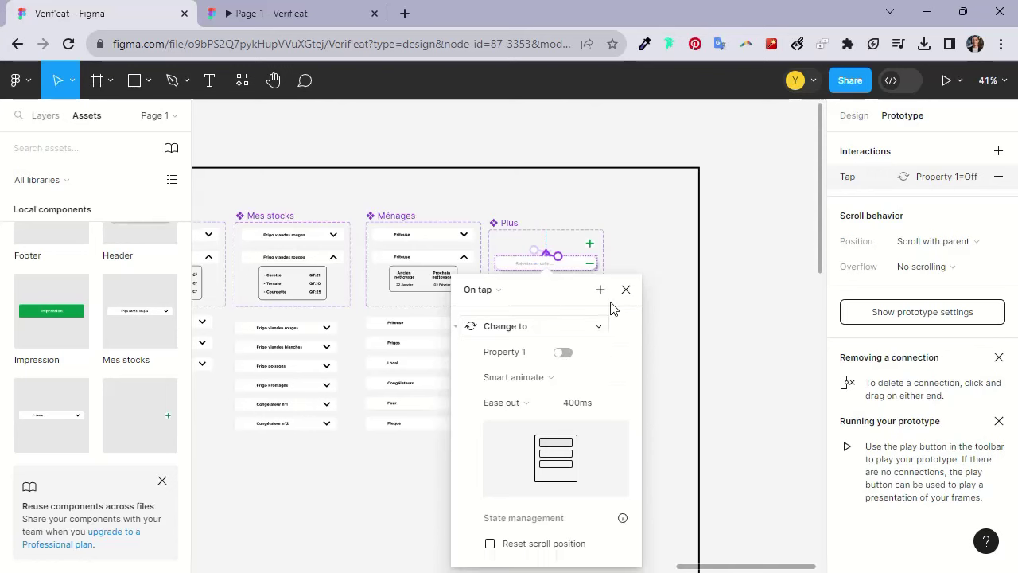
pyautogui.click(632, 263)
pyautogui.keyDown('ctrl'); pyautogui.scroll(-3, 625, 300); pyautogui.keyUp('ctrl')
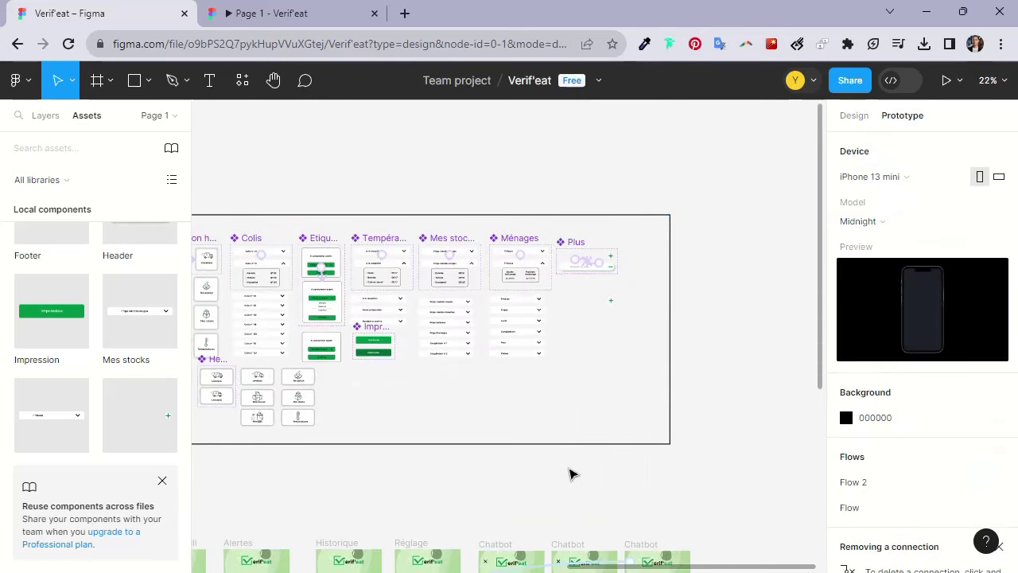
# Link the top Impression variant to Impression On on tap with Smart animate, Ease out 400ms
pyautogui.scroll(-3, 581, 445)
pyautogui.scroll(-3, 612, 334)
pyautogui.keyDown('ctrl'); pyautogui.scroll(-3, 620, 310); pyautogui.keyUp('ctrl')
pyautogui.keyDown('ctrl'); pyautogui.scroll(2, 618, 422); pyautogui.keyUp('ctrl')
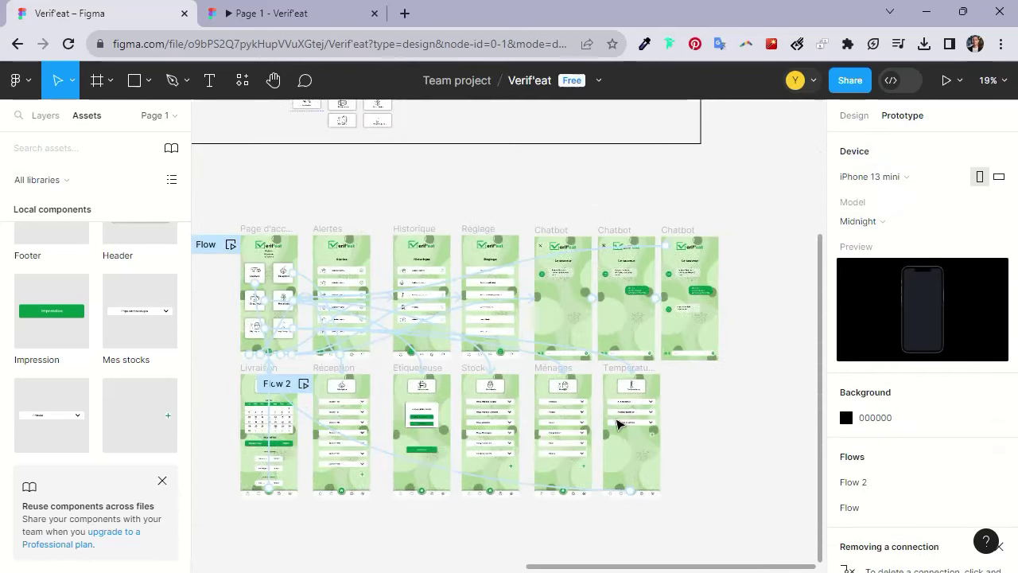
pyautogui.keyDown('ctrl'); pyautogui.scroll(1, 618, 421); pyautogui.keyUp('ctrl')
pyautogui.scroll(3, 477, 239)
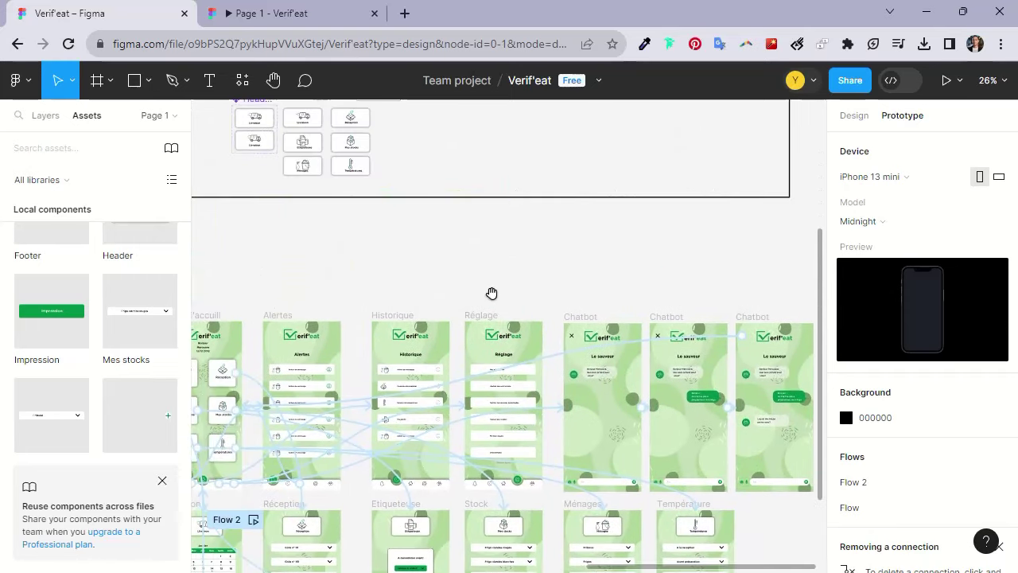
pyautogui.scroll(2, 525, 289)
pyautogui.keyDown('ctrl'); pyautogui.scroll(-1, 525, 278); pyautogui.keyUp('ctrl')
pyautogui.scroll(2, 533, 294)
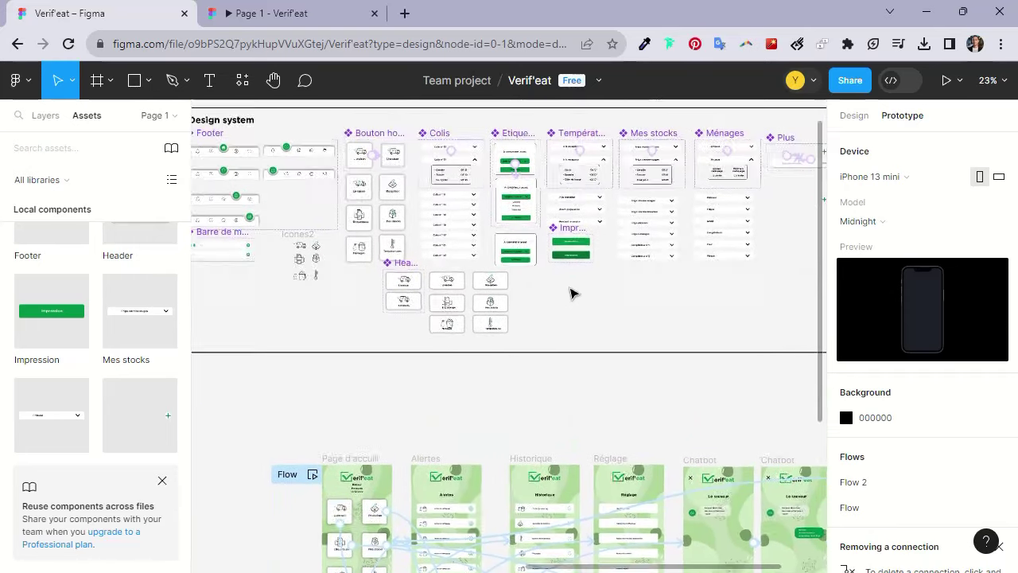
pyautogui.keyDown('ctrl'); pyautogui.scroll(2, 573, 275); pyautogui.keyUp('ctrl')
pyautogui.scroll(1, 557, 303)
pyautogui.keyDown('ctrl'); pyautogui.scroll(2, 544, 321); pyautogui.keyUp('ctrl')
pyautogui.click(545, 321)
pyautogui.keyDown('ctrl'); pyautogui.scroll(2, 569, 318); pyautogui.keyUp('ctrl')
pyautogui.click(597, 317)
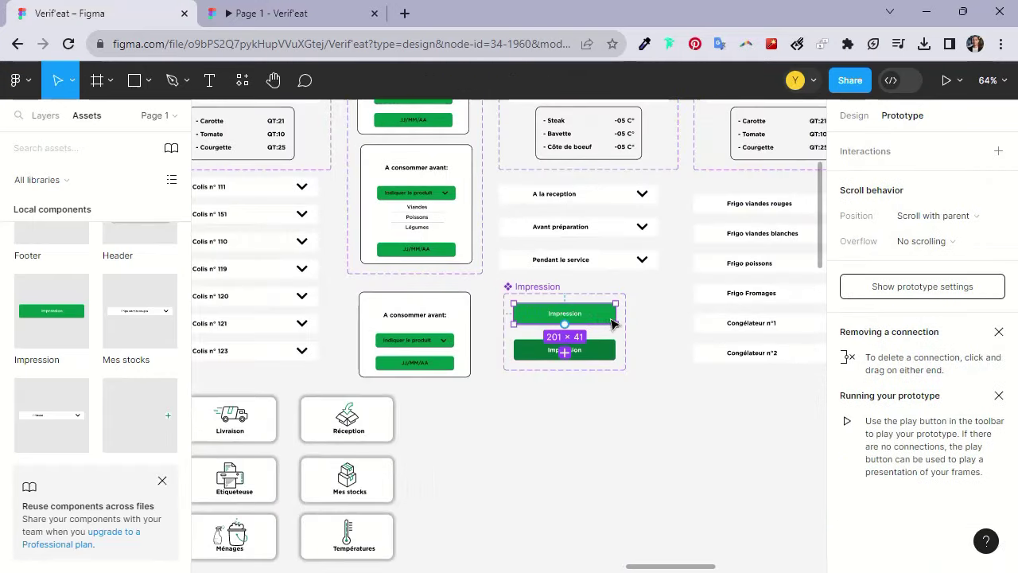
pyautogui.moveTo(617, 316); pyautogui.dragTo(581, 350)
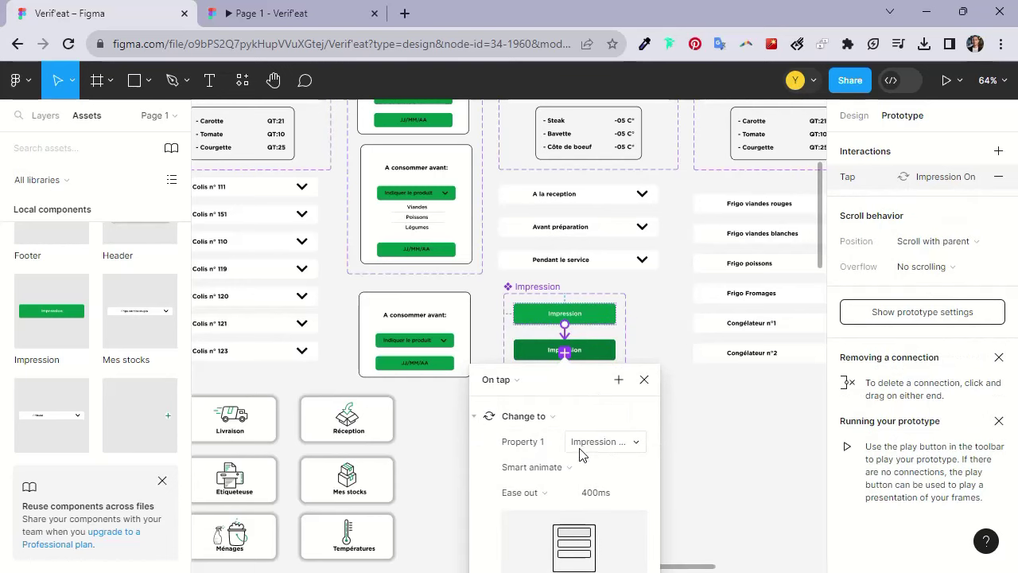
pyautogui.scroll(-2, 557, 437)
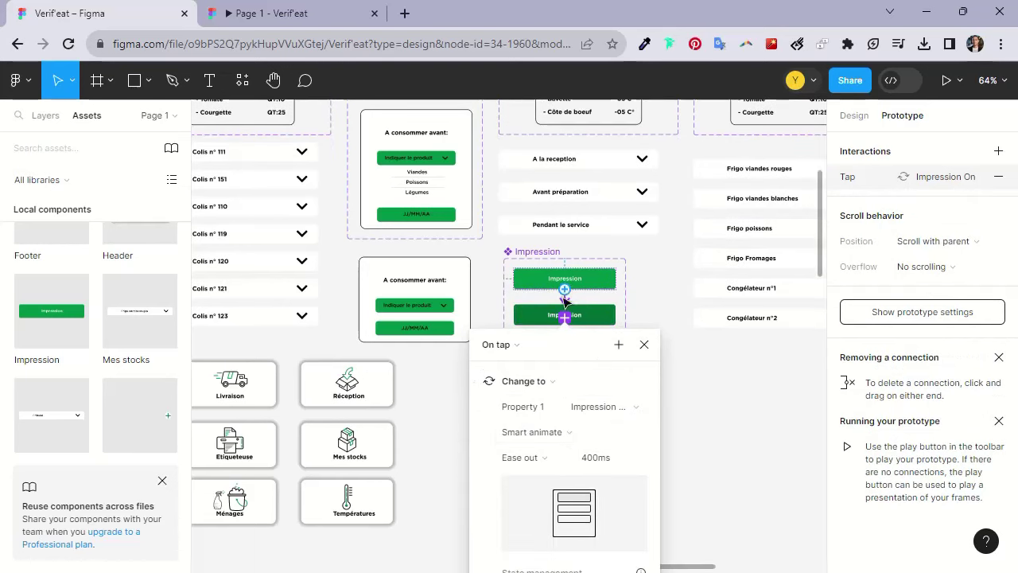
pyautogui.keyDown('ctrl'); pyautogui.scroll(-2, 589, 274); pyautogui.keyUp('ctrl')
pyautogui.press('Escape')
# Pan the canvas to bring the Footer and Barre de message components into view
pyautogui.moveTo(440, 262); pyautogui.dragTo(593, 299)
pyautogui.keyDown('ctrl'); pyautogui.scroll(-2, 593, 300); pyautogui.keyUp('ctrl')
pyautogui.hscroll(-3, 432, 352)
pyautogui.hscroll(-3, 557, 348)
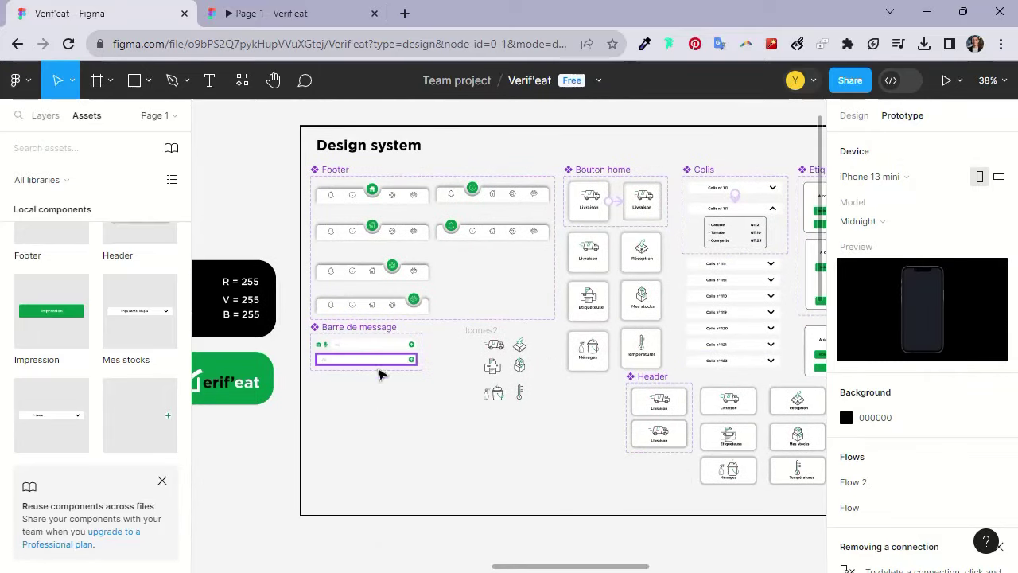
# Make tapping the upper Barre de message variant change to the lower one with Smart animate
pyautogui.keyDown('ctrl'); pyautogui.scroll(2, 412, 362); pyautogui.keyUp('ctrl')
pyautogui.hscroll(-3, 480, 337)
pyautogui.keyDown('ctrl'); pyautogui.scroll(2, 504, 355); pyautogui.keyUp('ctrl')
pyautogui.keyDown('ctrl'); pyautogui.scroll(2, 489, 347); pyautogui.keyUp('ctrl')
pyautogui.click(489, 347)
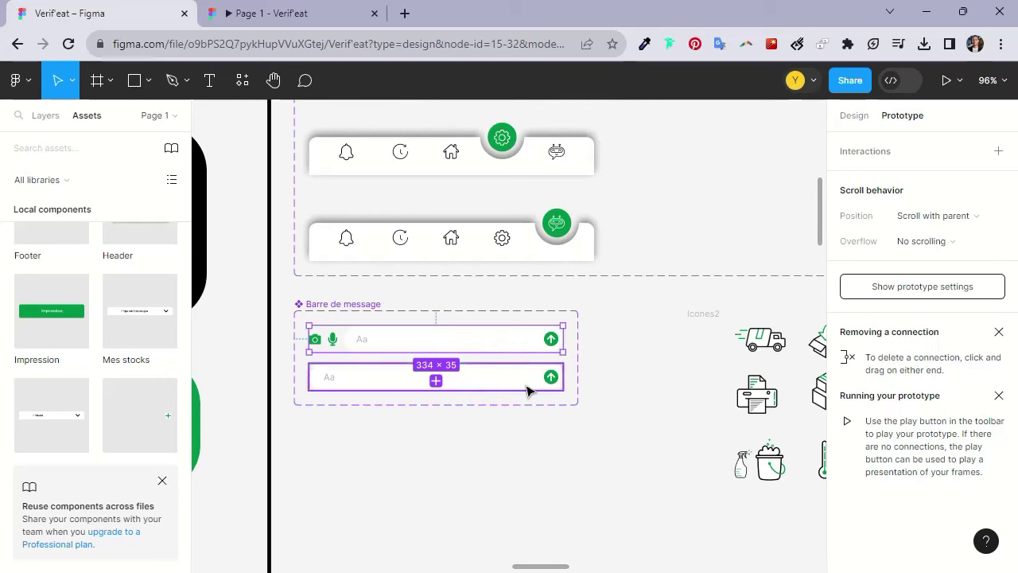
pyautogui.moveTo(563, 340); pyautogui.dragTo(525, 393)
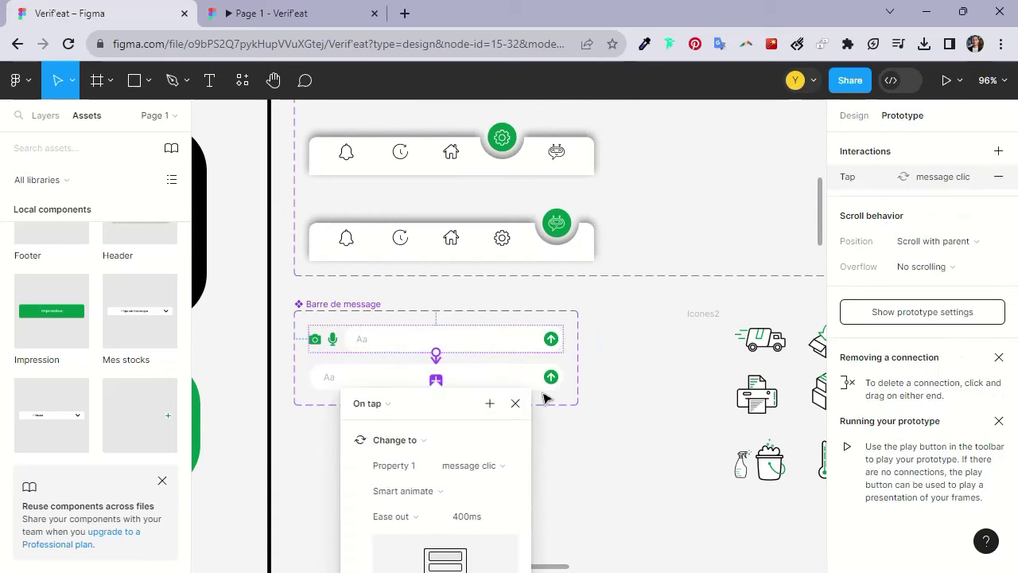
# Make tapping the lower Barre de message variant change back to the upper one
pyautogui.click(555, 397)
pyautogui.moveTo(563, 376); pyautogui.dragTo(552, 345)
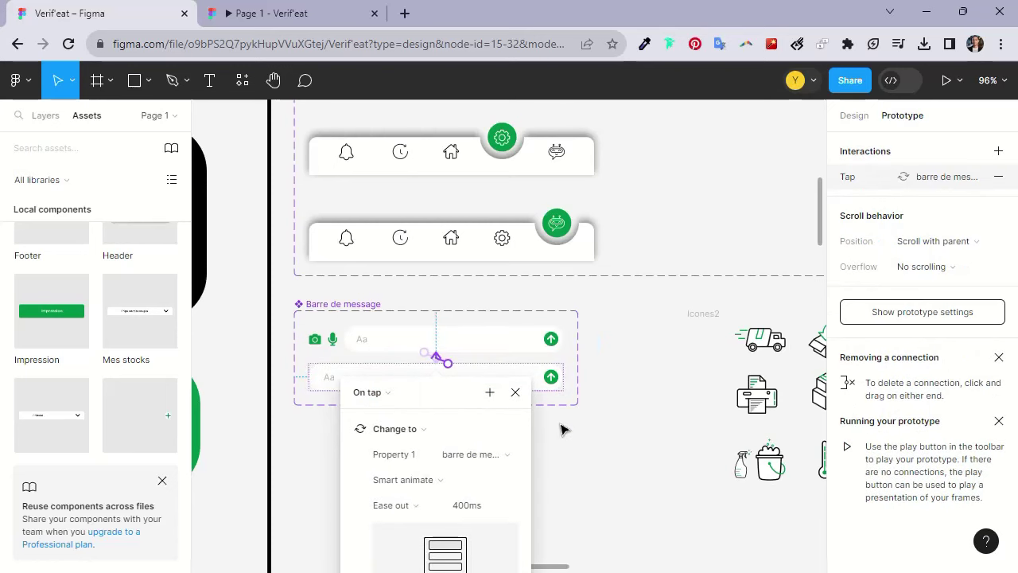
pyautogui.scroll(-3, 561, 429)
pyautogui.click(578, 450)
pyautogui.scroll(-3, 598, 453)
pyautogui.moveTo(634, 401); pyautogui.dragTo(380, 427)
pyautogui.hscroll(5, 380, 428)
pyautogui.scroll(-3, 643, 357)
pyautogui.hscroll(5, 549, 390)
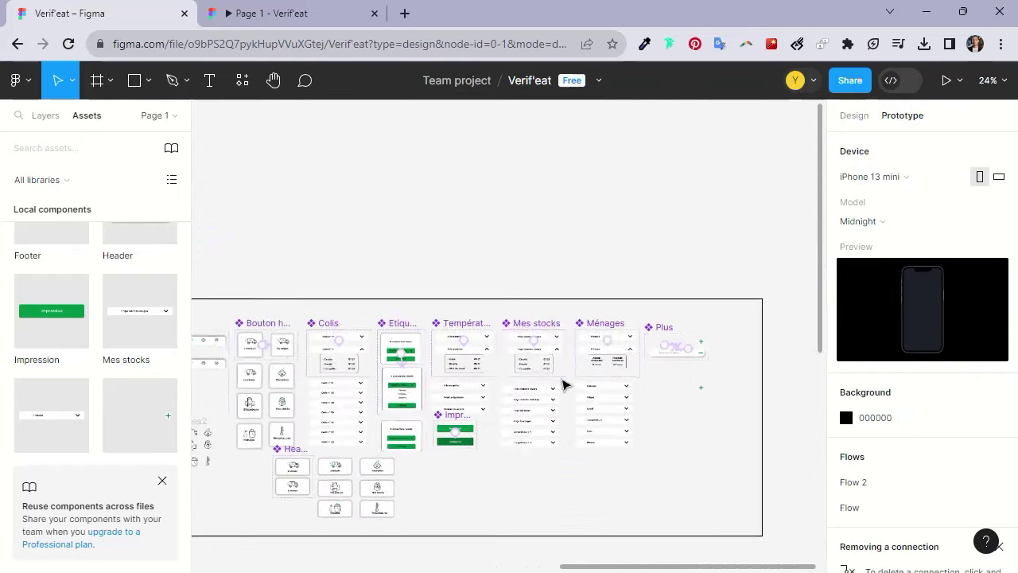
pyautogui.scroll(3, 657, 369)
pyautogui.scroll(2, 665, 365)
pyautogui.scroll(2, 666, 365)
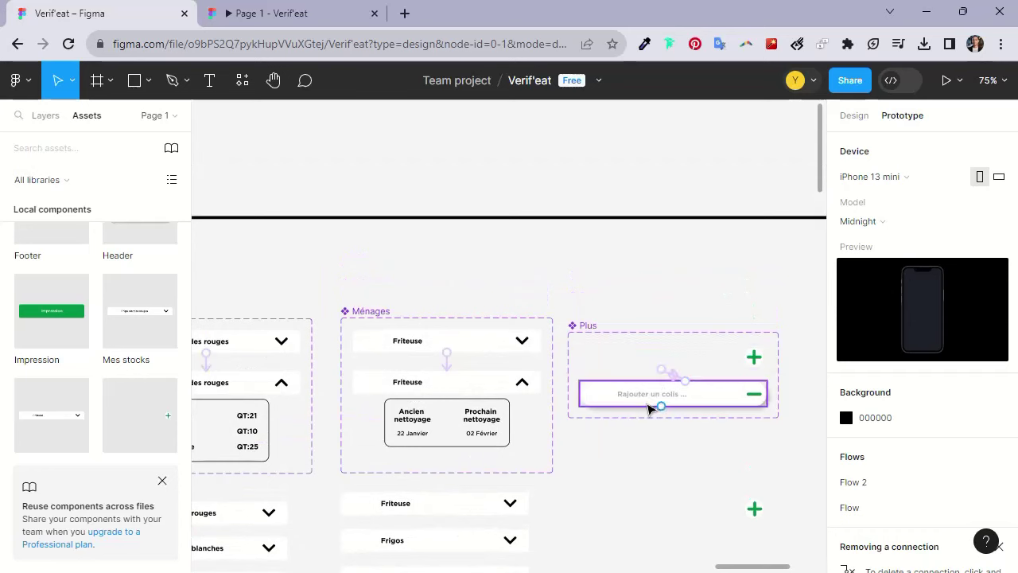